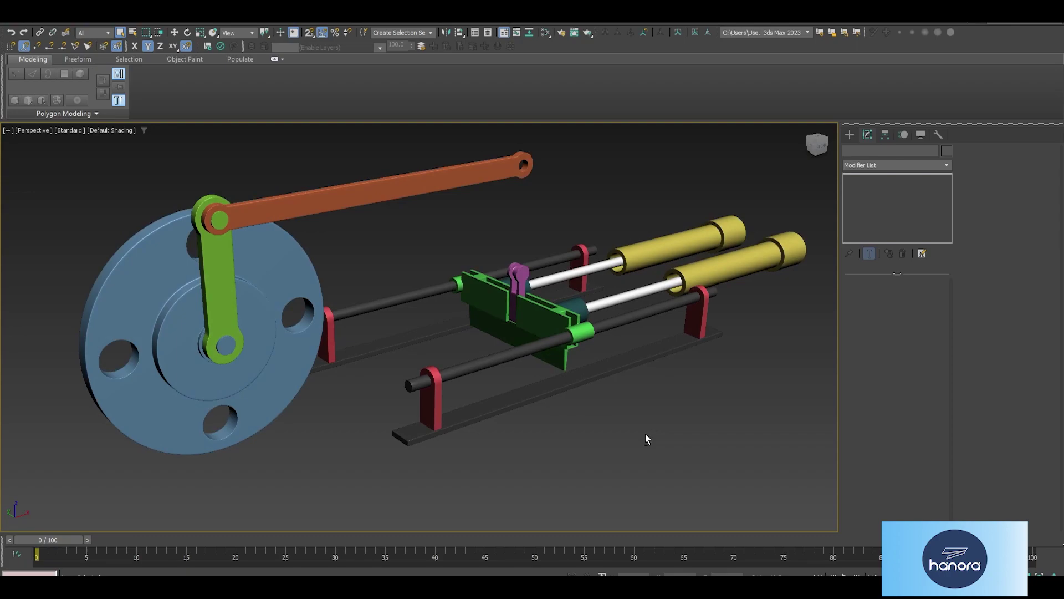
- Select the Crank and turn on Edged Faces to show its polygon edges
alt+middle_drag(645, 433, 473, 279)
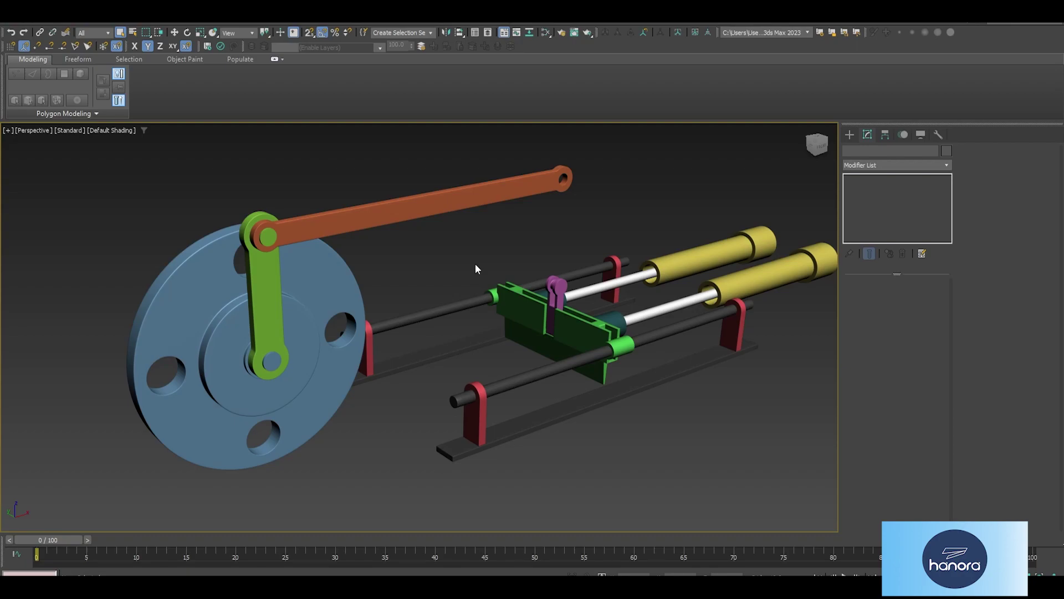
click(271, 302)
scroll(303, 309, up, 3)
key(F4)
scroll(332, 273, up, 2)
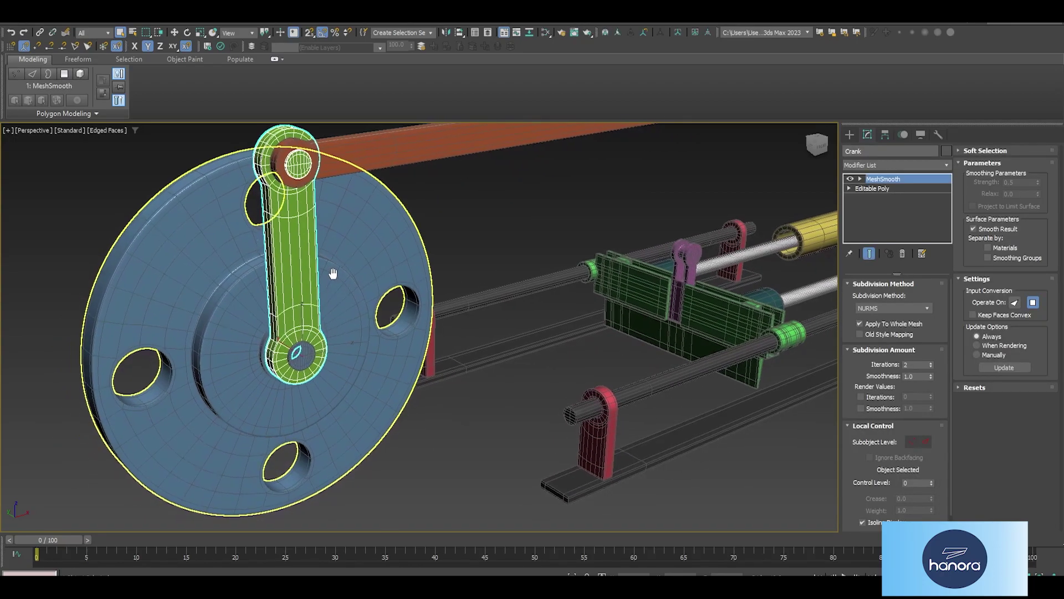
scroll(307, 349, up, 5)
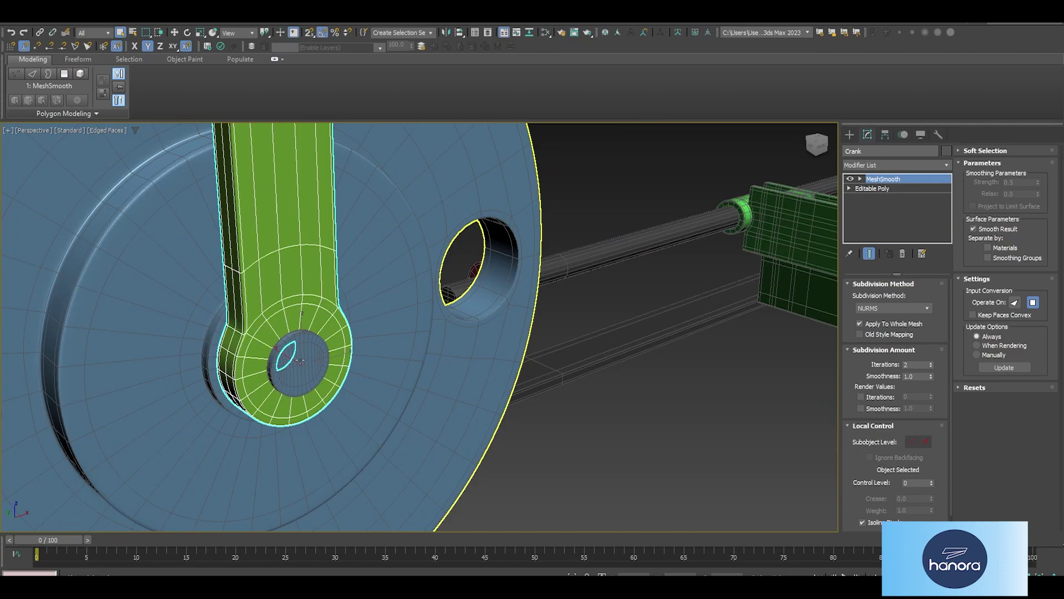
scroll(307, 349, up, 2)
- Pan and orbit around the crank wheel to inspect its smoothed mesh edges
middle_drag(380, 340, 354, 343)
scroll(355, 344, up, 1)
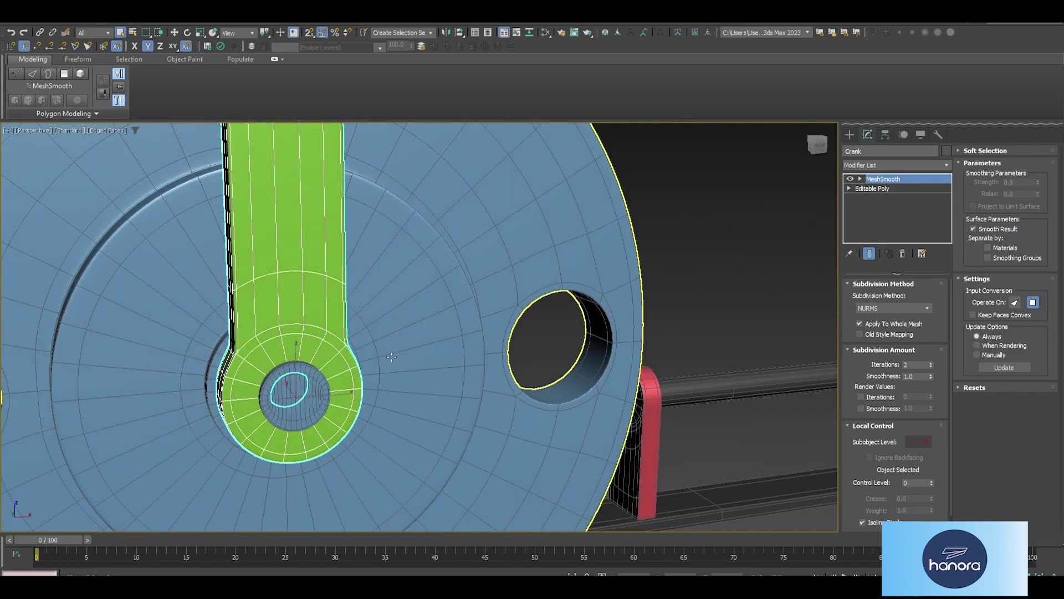
scroll(388, 355, down, 6)
mouse_move(431, 296)
alt+middle_down()
mouse_move(427, 267)
mouse_move(451, 277)
alt+middle_up()
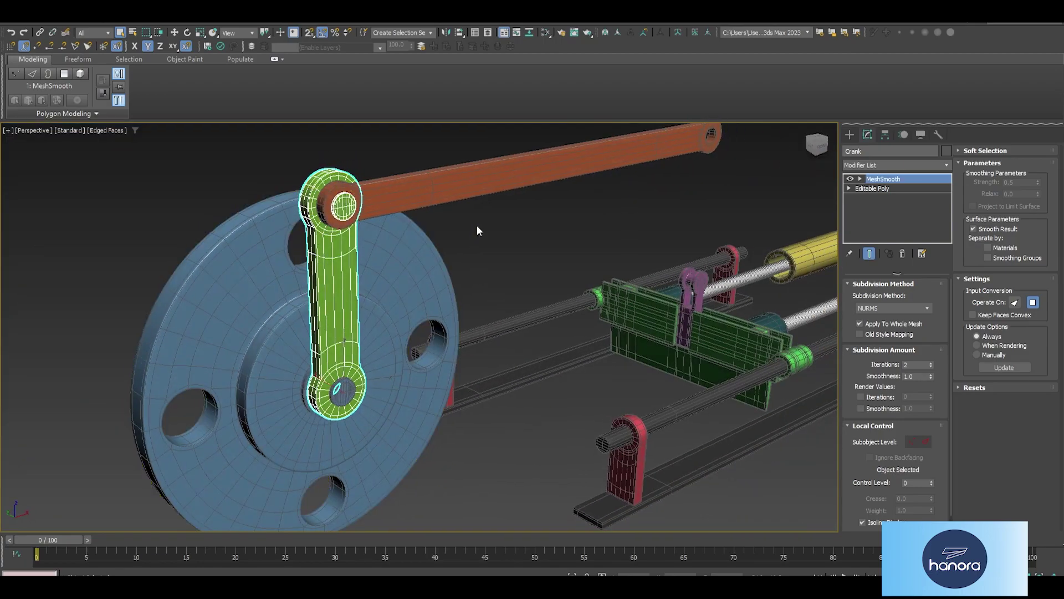
scroll(479, 230, up, 1)
scroll(454, 272, up, 3)
- Select and inspect the Rod, Plate and Plate_Cnctr meshes in turn
click(491, 198)
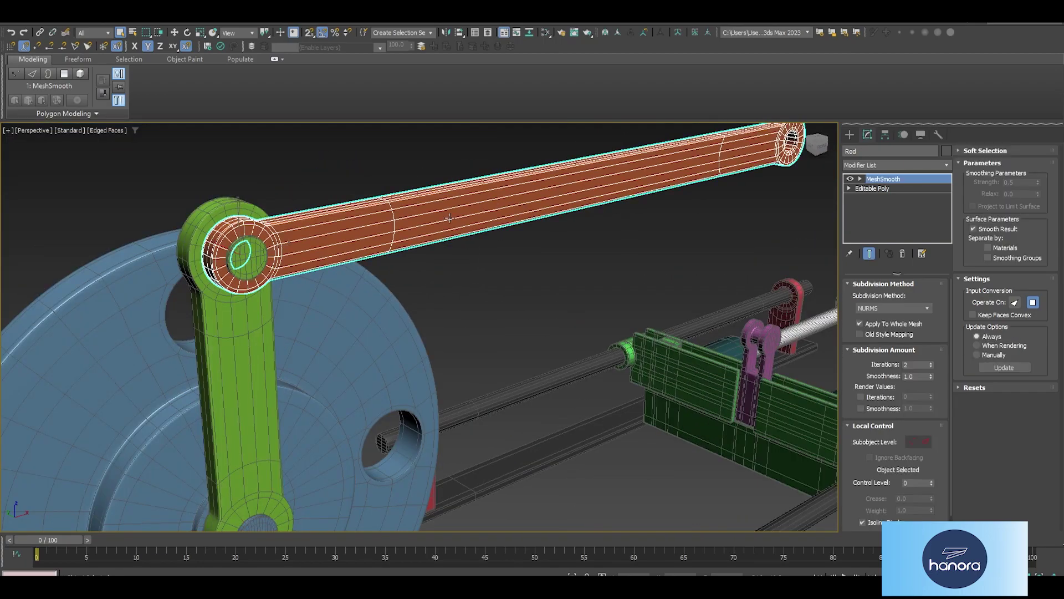
mouse_move(449, 218)
alt+middle_down()
mouse_move(442, 245)
mouse_move(388, 261)
alt+middle_up()
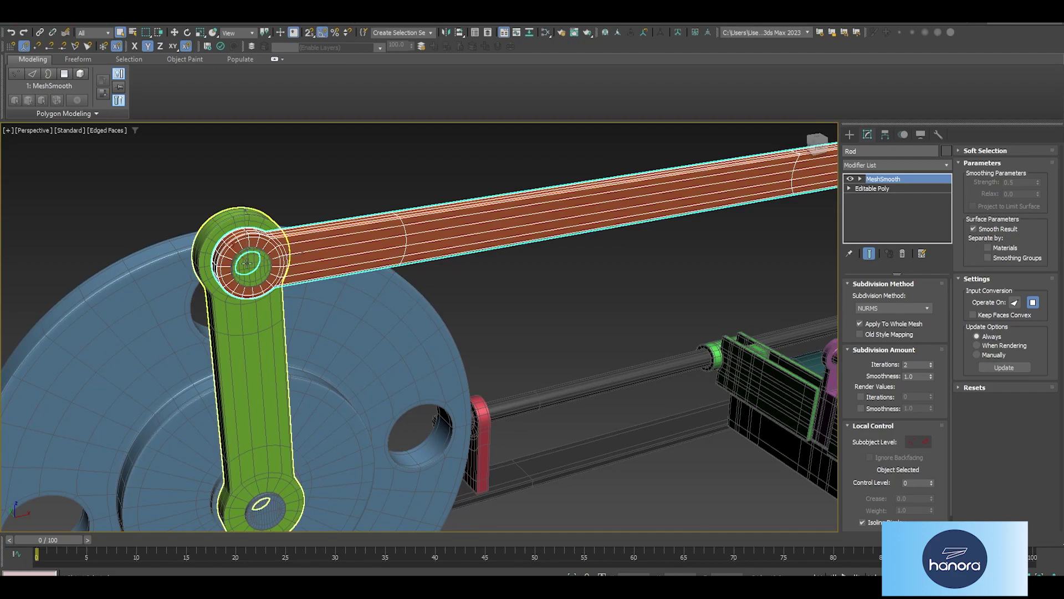
middle_drag(594, 280, 244, 245)
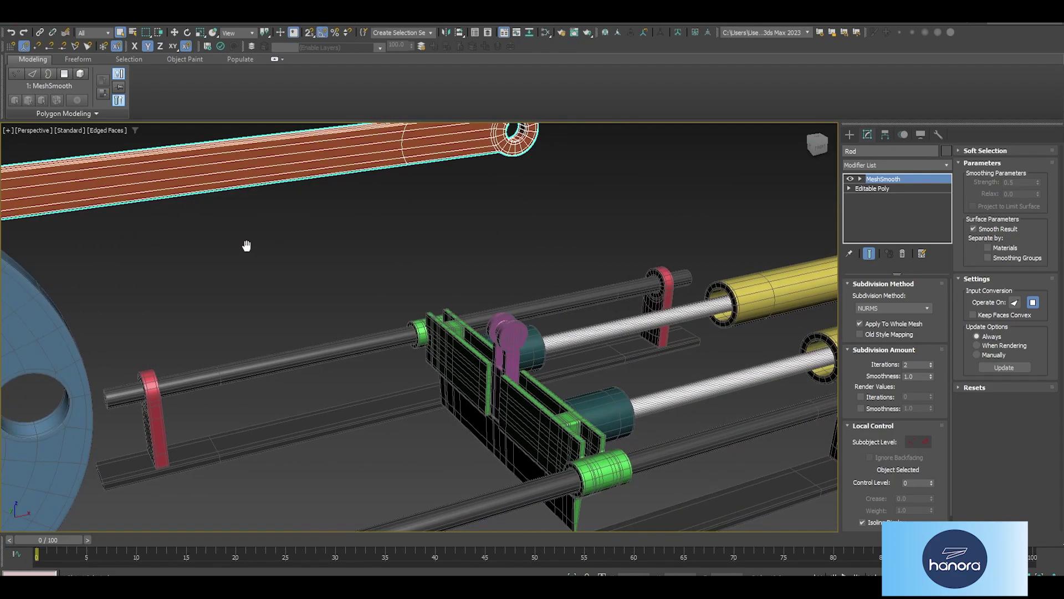
click(502, 404)
mouse_move(503, 404)
alt+middle_down()
mouse_move(519, 397)
mouse_move(513, 346)
alt+middle_up()
click(519, 397)
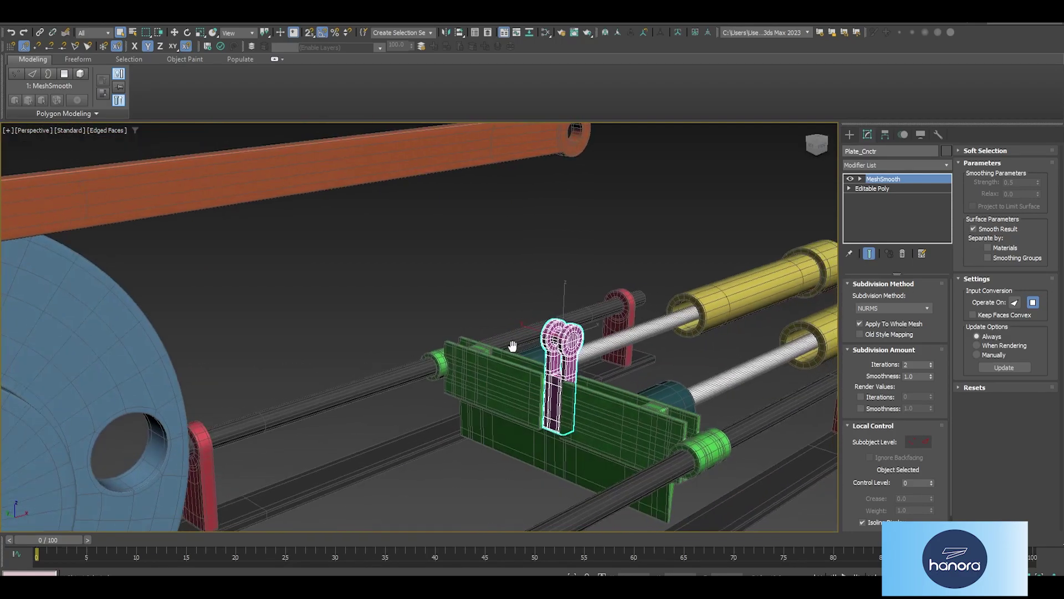
scroll(513, 346, down, 4)
click(490, 302)
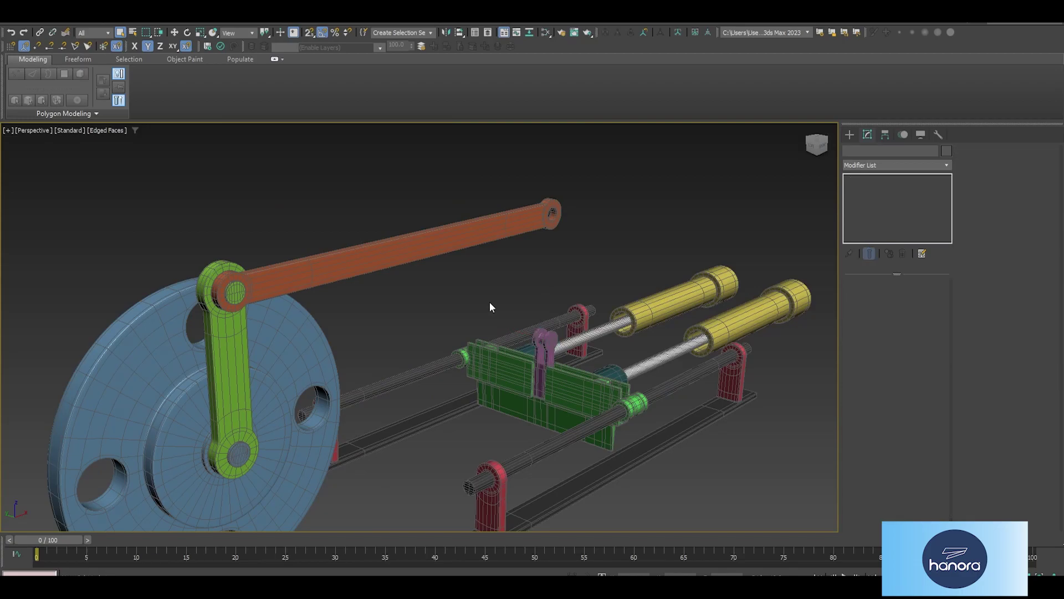
alt+middle_drag(490, 301, 443, 309)
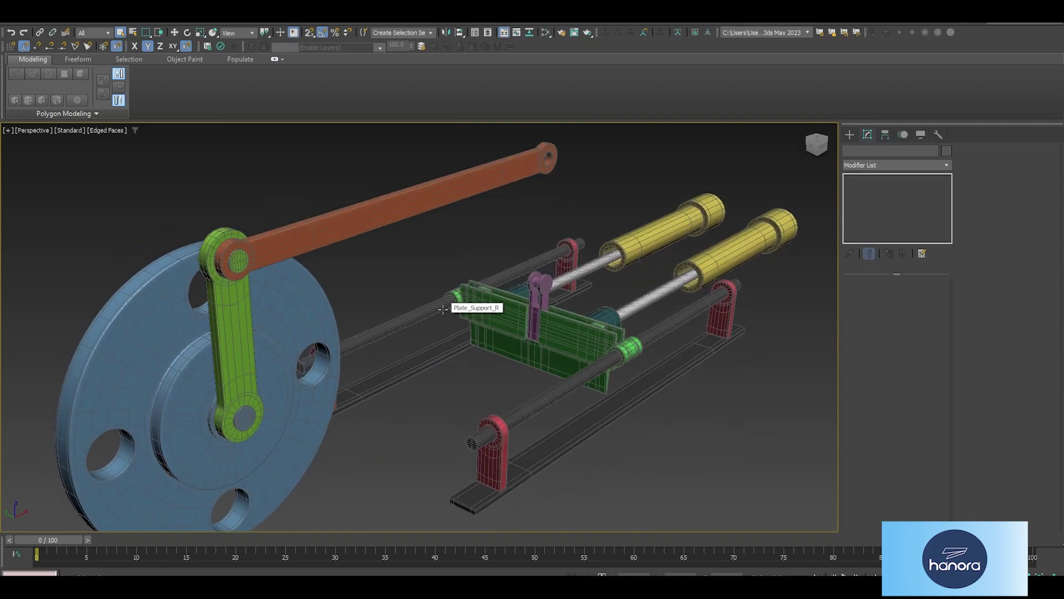
scroll(468, 375, up, 2)
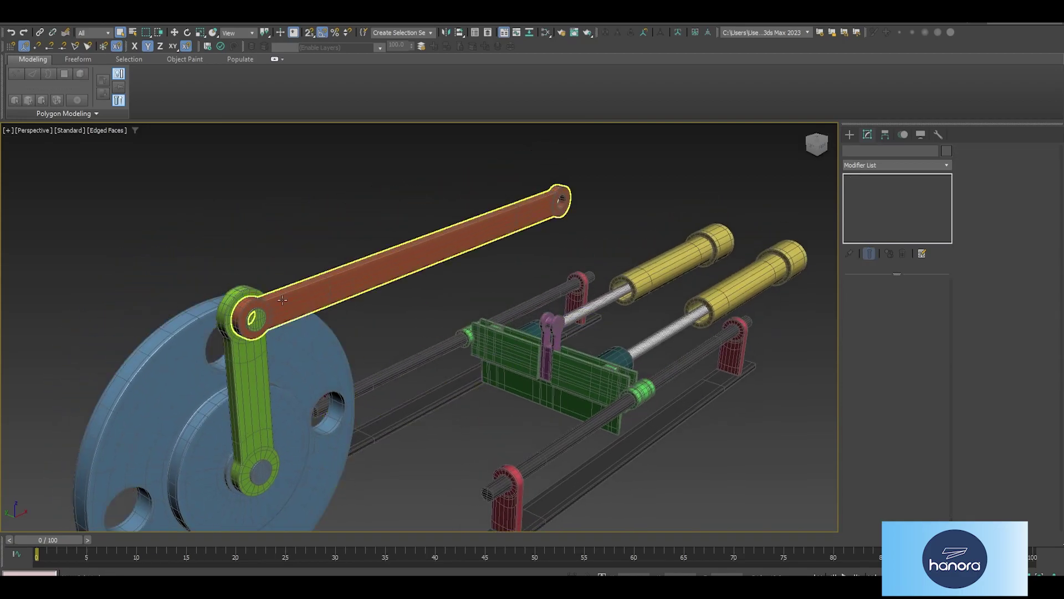
click(247, 372)
click(367, 274)
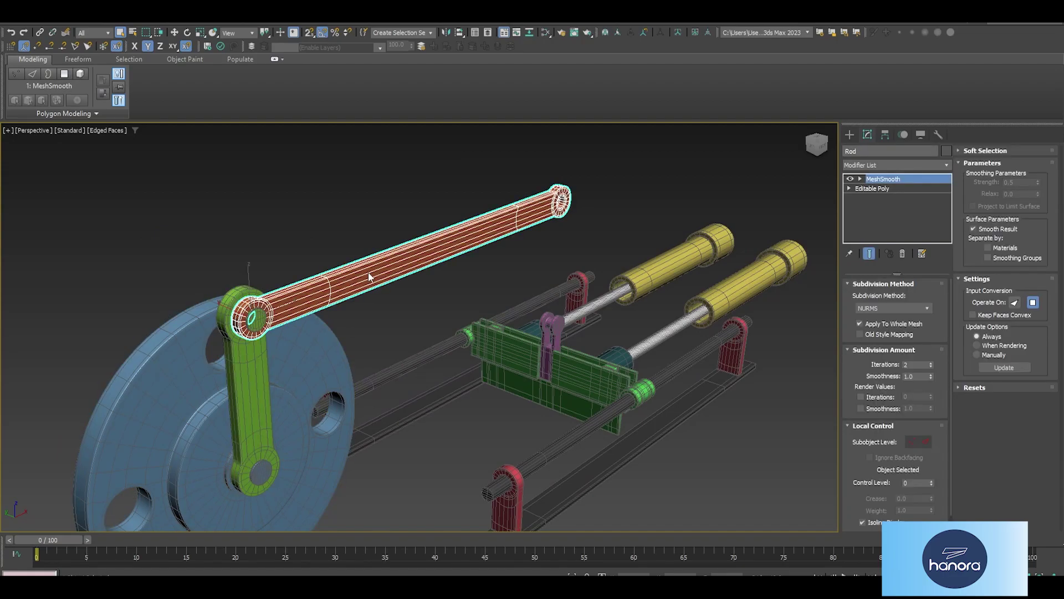
click(549, 323)
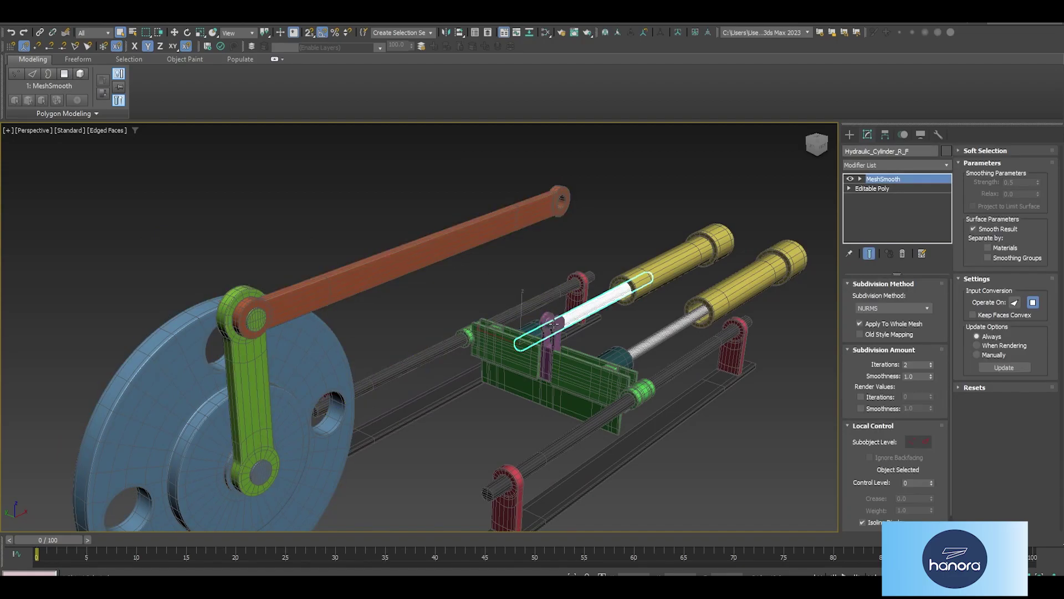
click(550, 333)
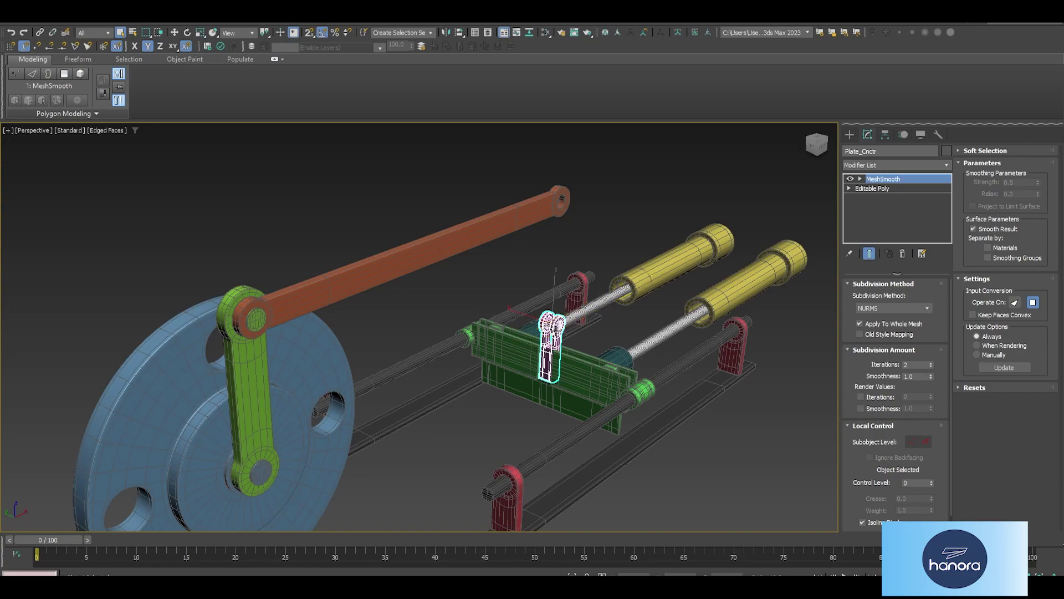
alt+middle_drag(557, 361, 521, 357)
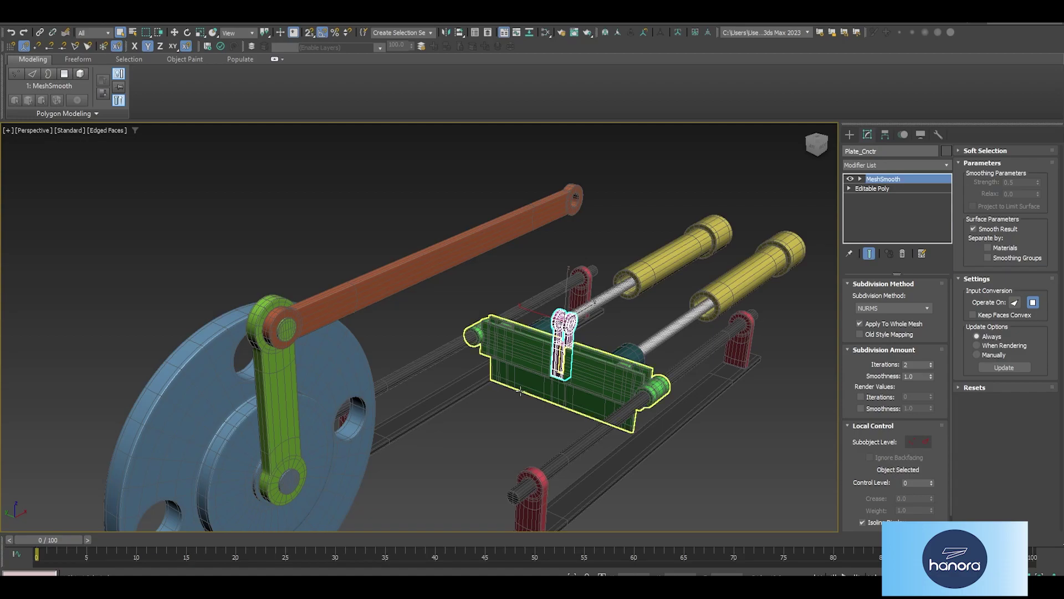
alt+middle_drag(497, 385, 479, 301)
- Clear the selection, turn off Edged Faces and pan the Perspective view
click(483, 293)
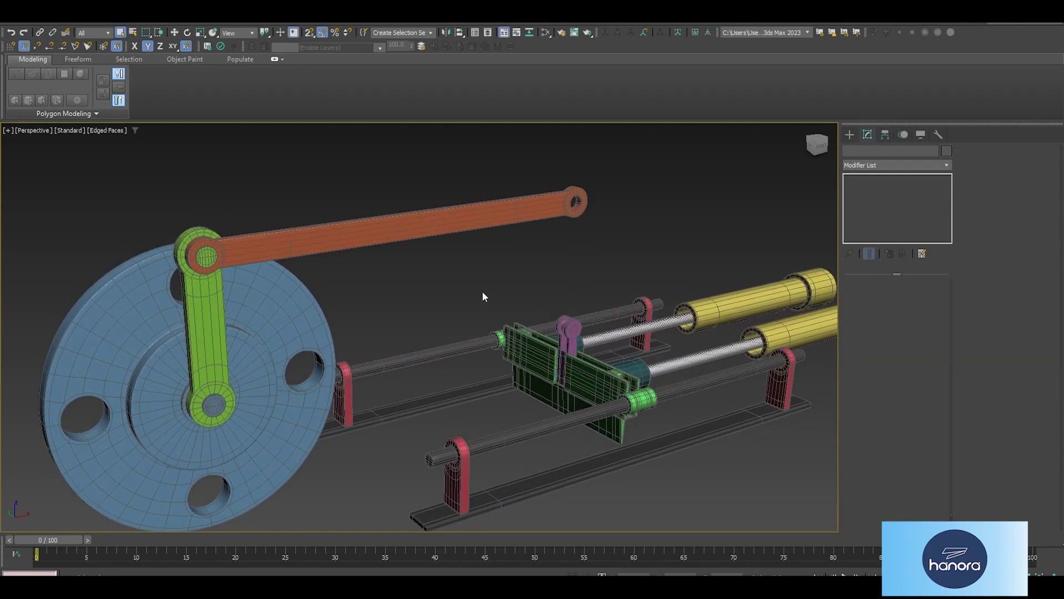
key(F4)
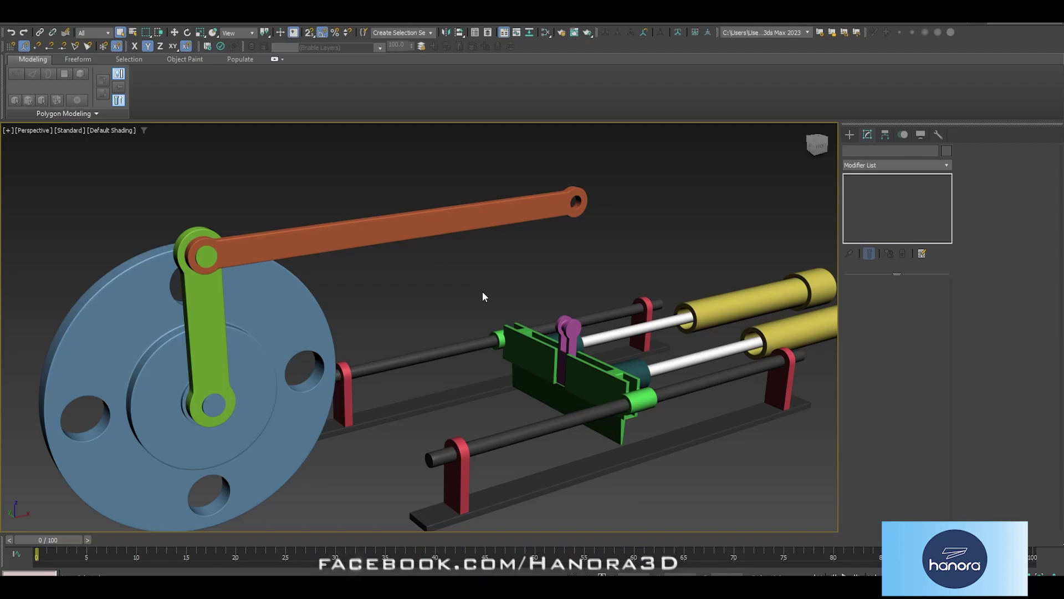
mouse_move(486, 282)
middle_down()
mouse_move(494, 251)
mouse_move(474, 296)
middle_up()
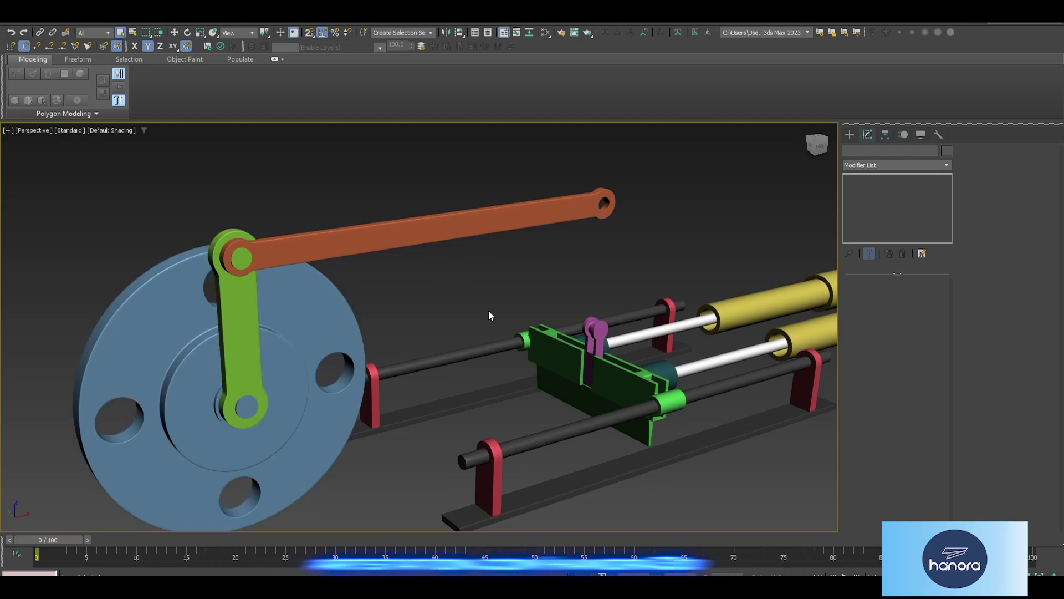
alt+middle_drag(568, 277, 555, 287)
click(275, 325)
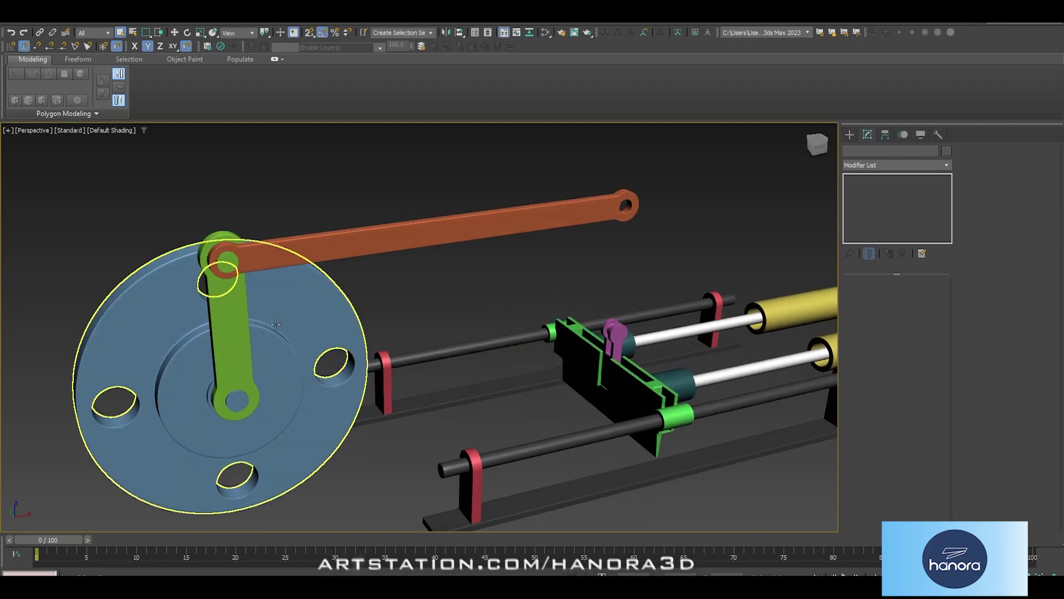
alt+middle_drag(277, 316, 284, 310)
click(284, 311)
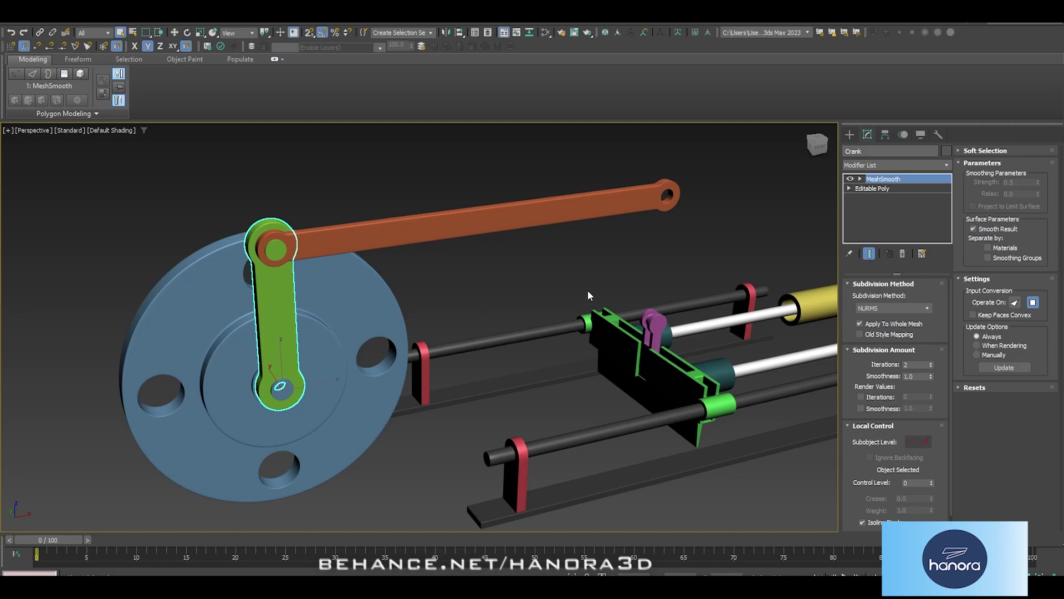
click(471, 225)
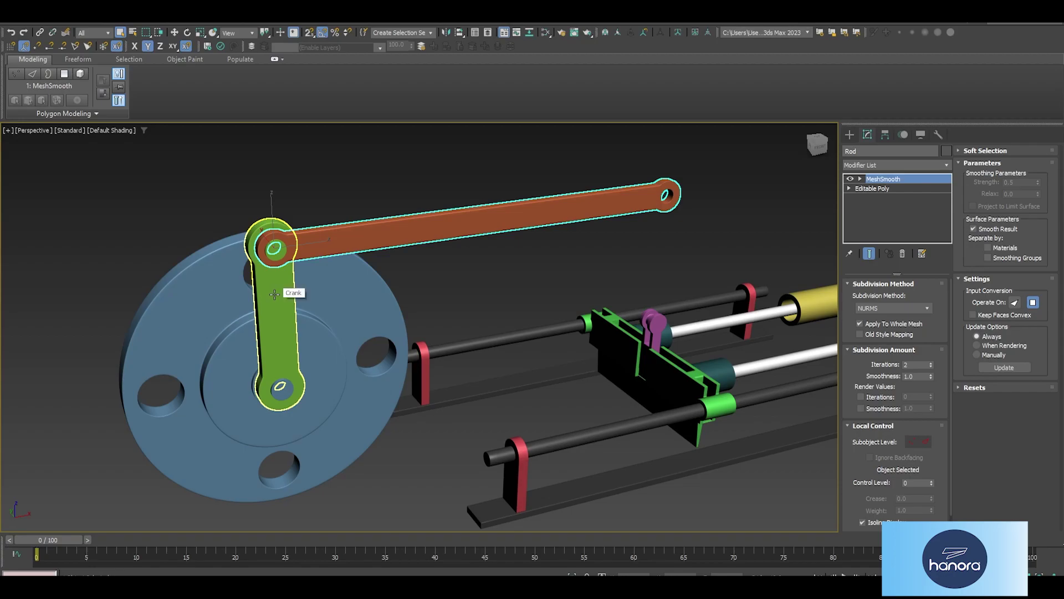
scroll(666, 189, up, 5)
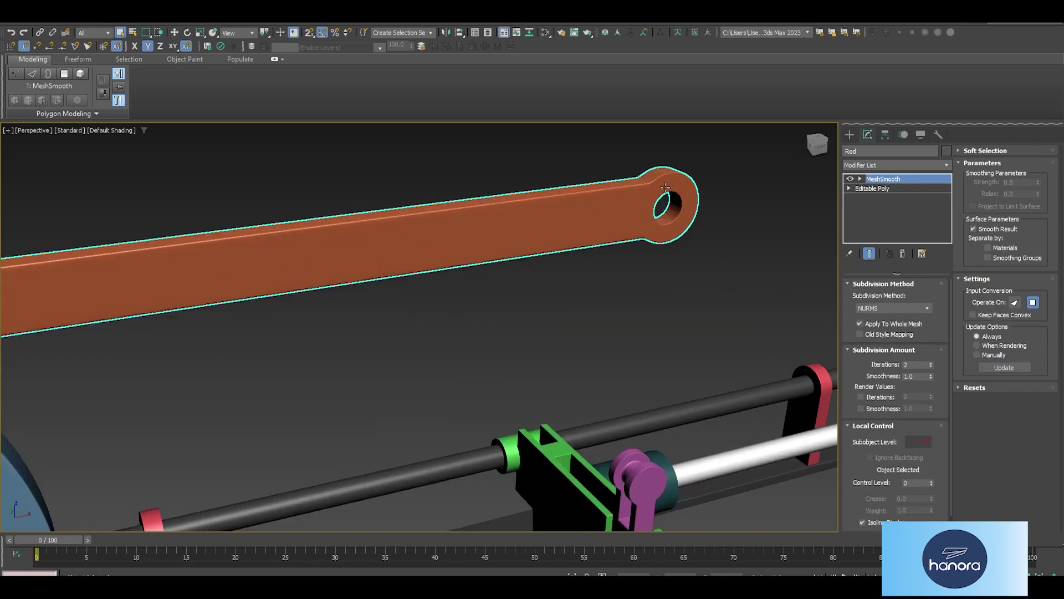
middle_drag(672, 297, 642, 218)
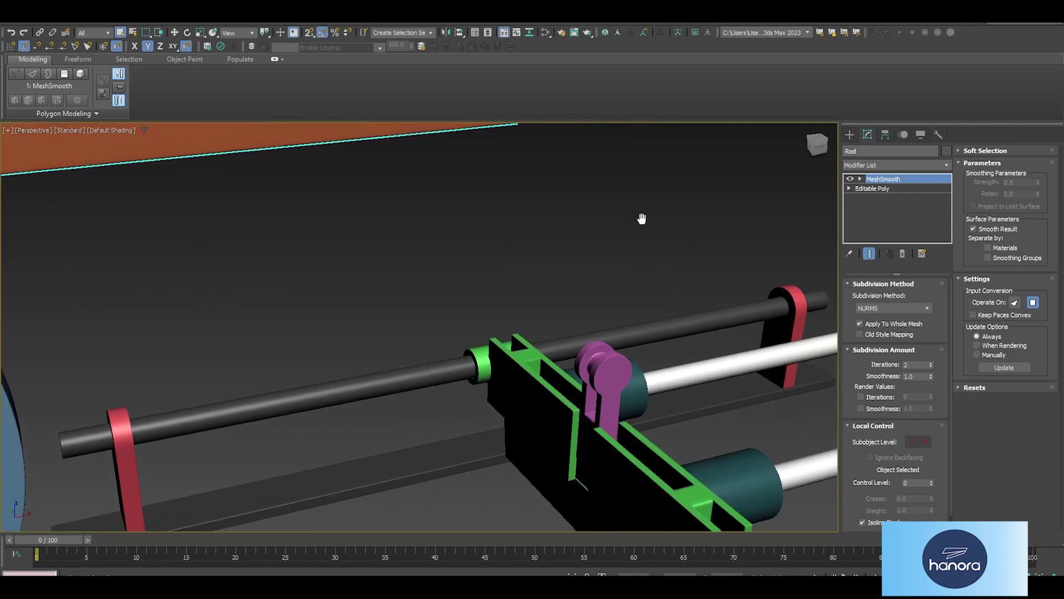
click(610, 379)
scroll(606, 374, down, 5)
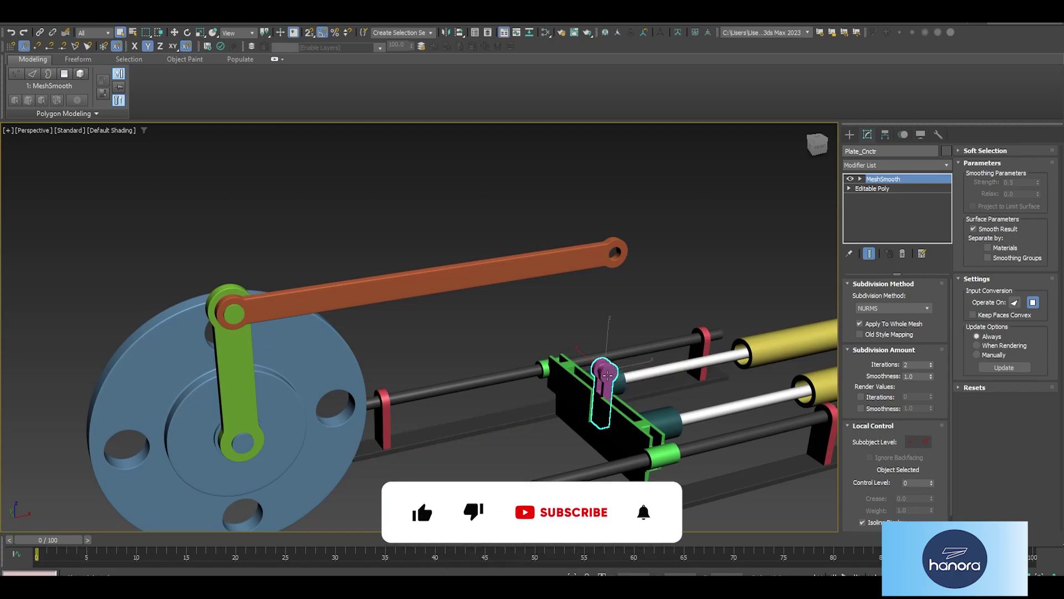
click(621, 416)
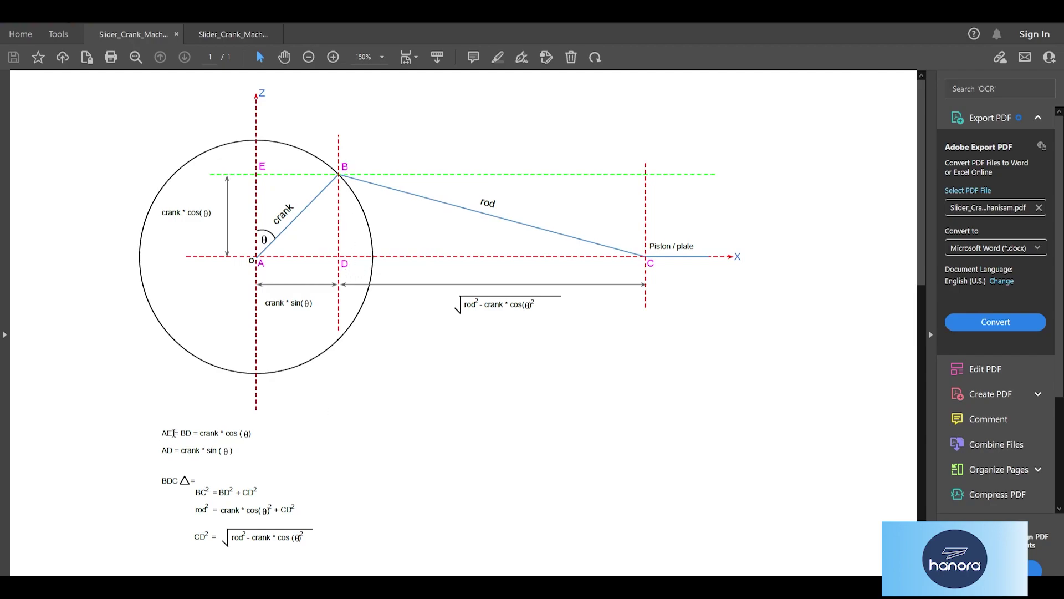
drag(161, 433, 251, 433)
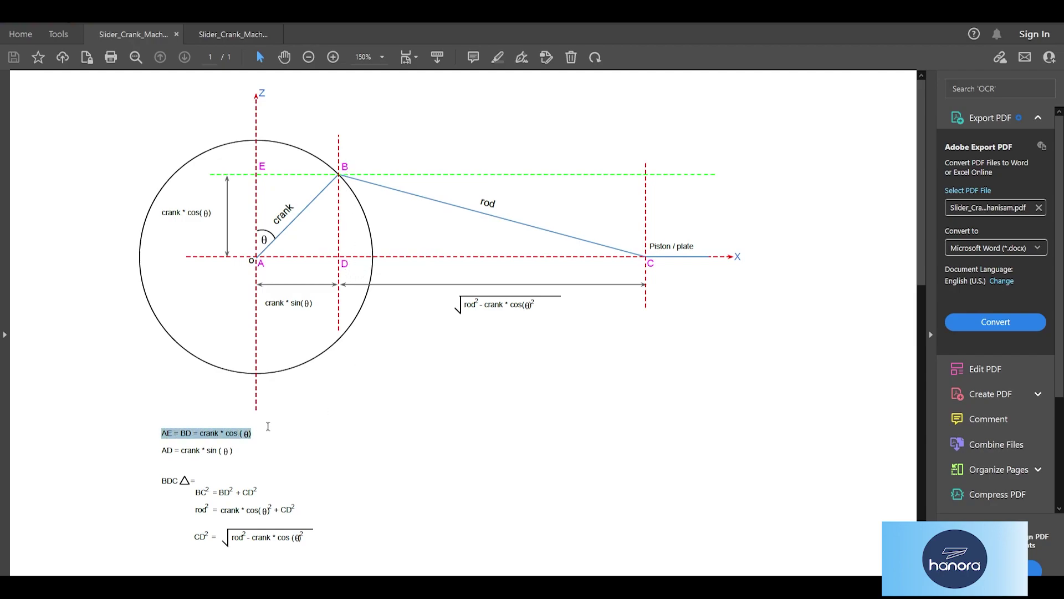
click(197, 436)
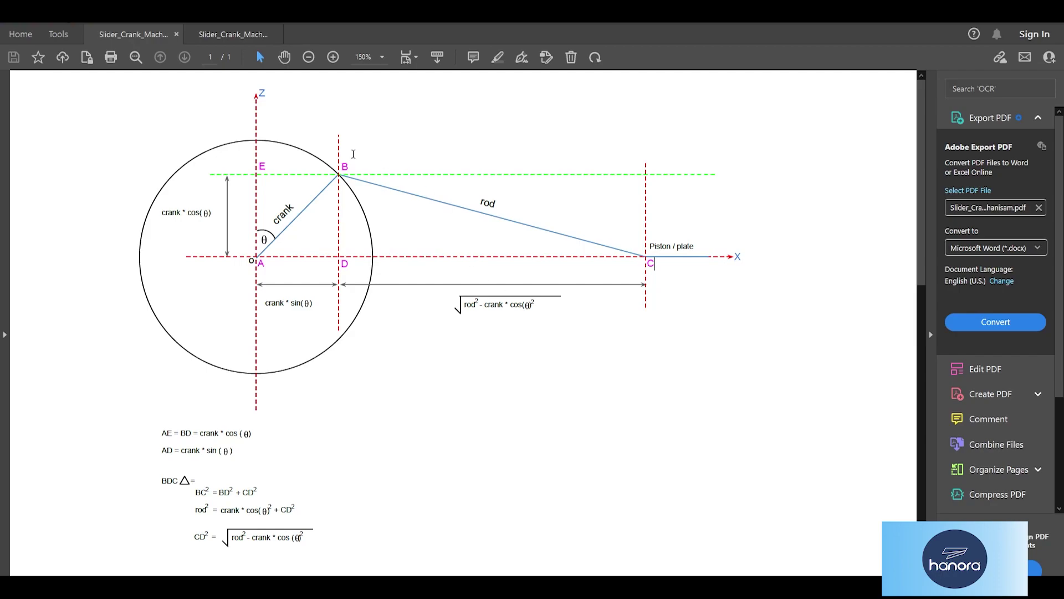
scroll(551, 335, down, 2)
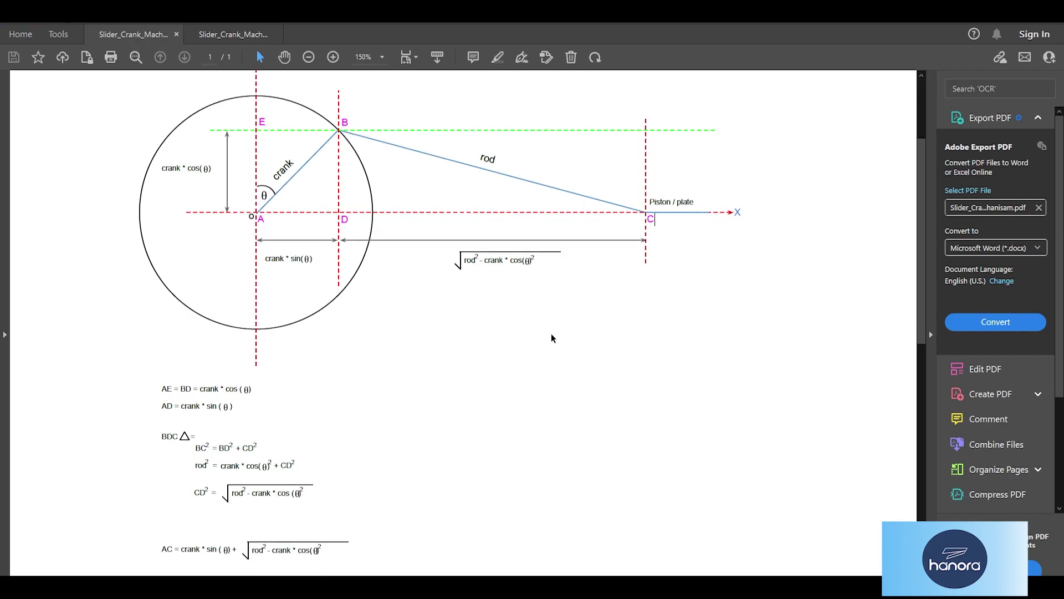
scroll(551, 334, down, 1)
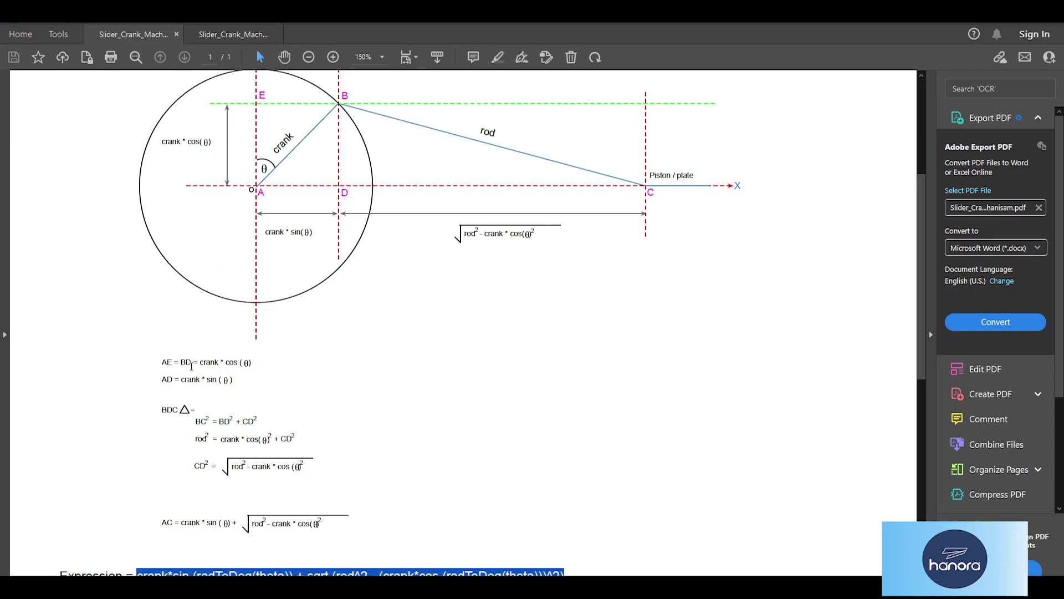
drag(199, 363, 253, 363)
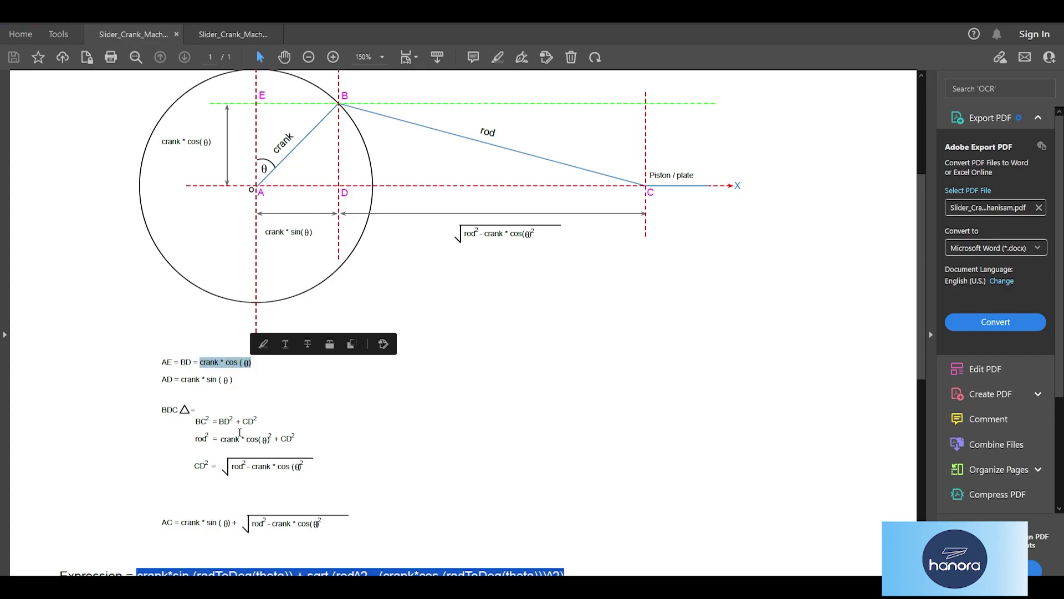
click(239, 438)
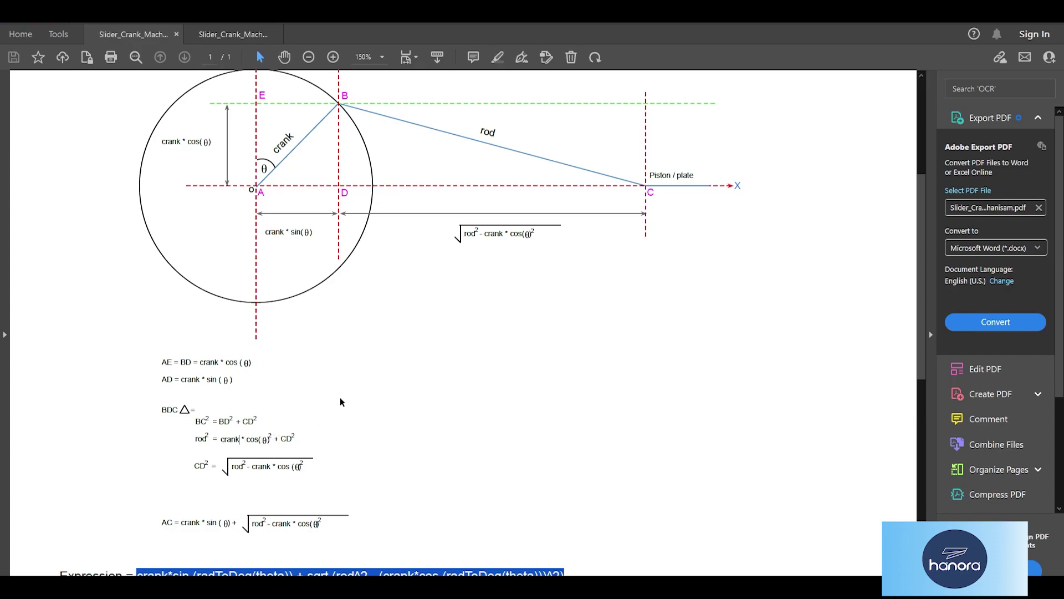
click(345, 196)
scroll(297, 438, down, 1)
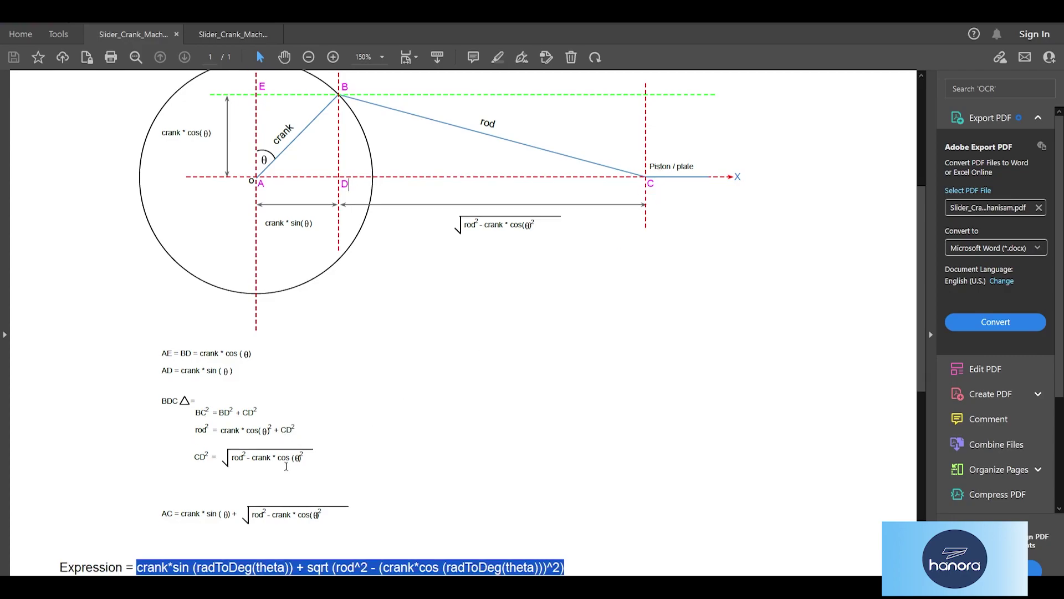
click(209, 456)
scroll(302, 456, down, 1)
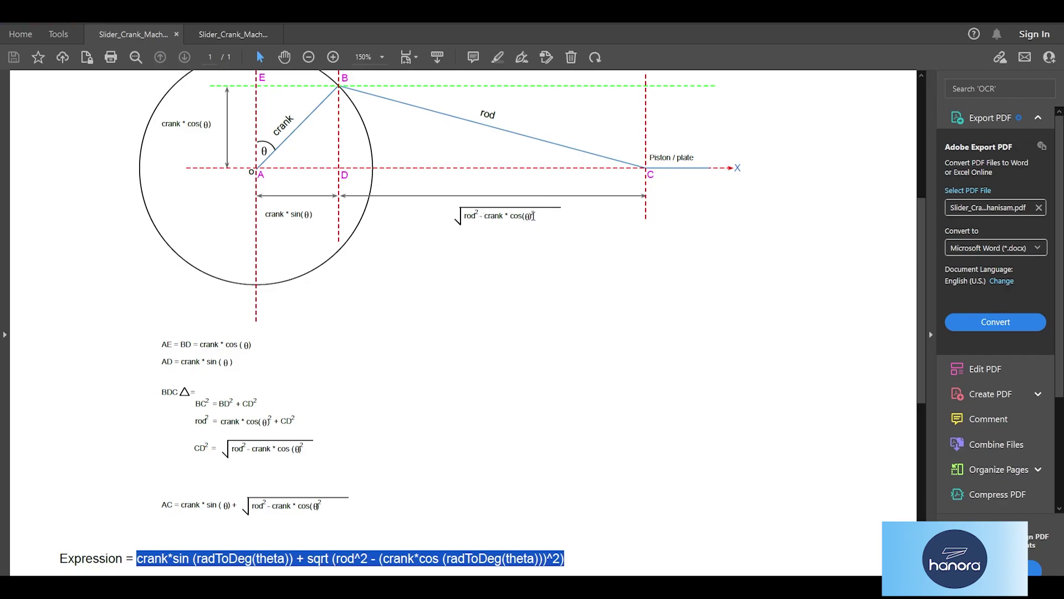
scroll(483, 449, down, 1)
scroll(418, 465, down, 1)
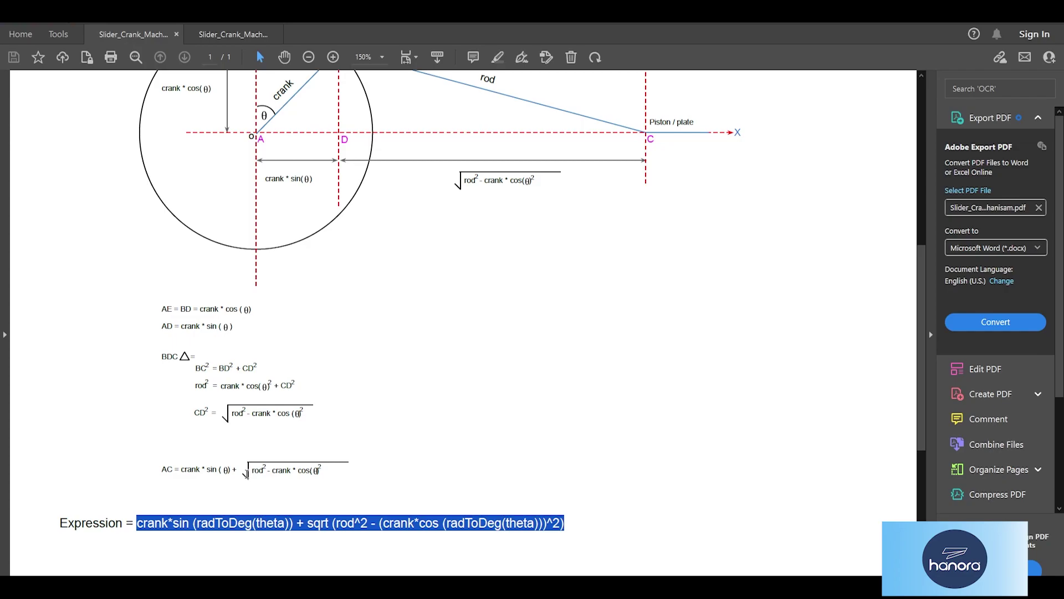
drag(179, 470, 335, 474)
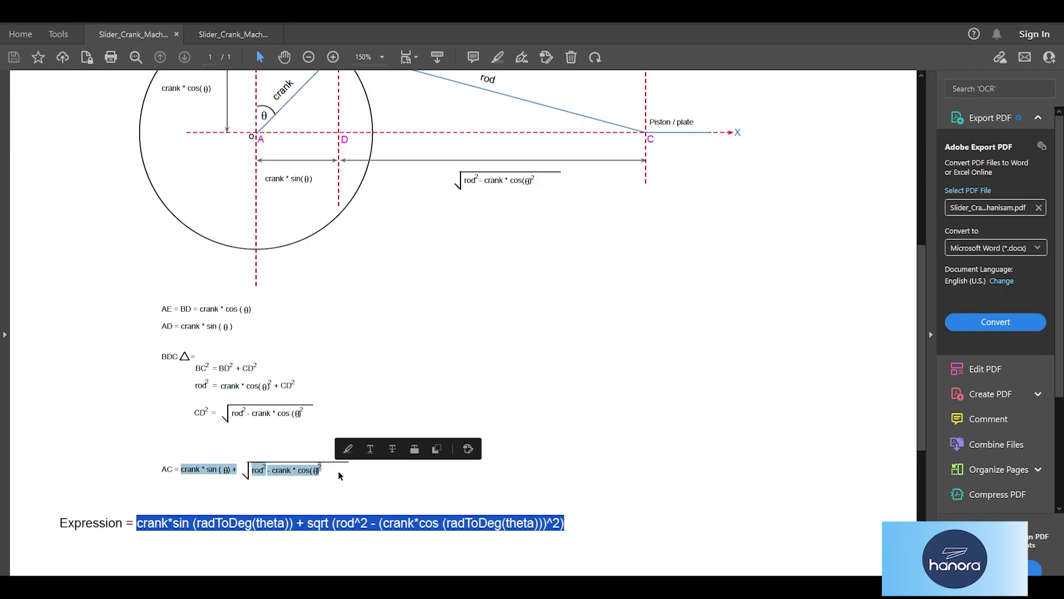
click(334, 475)
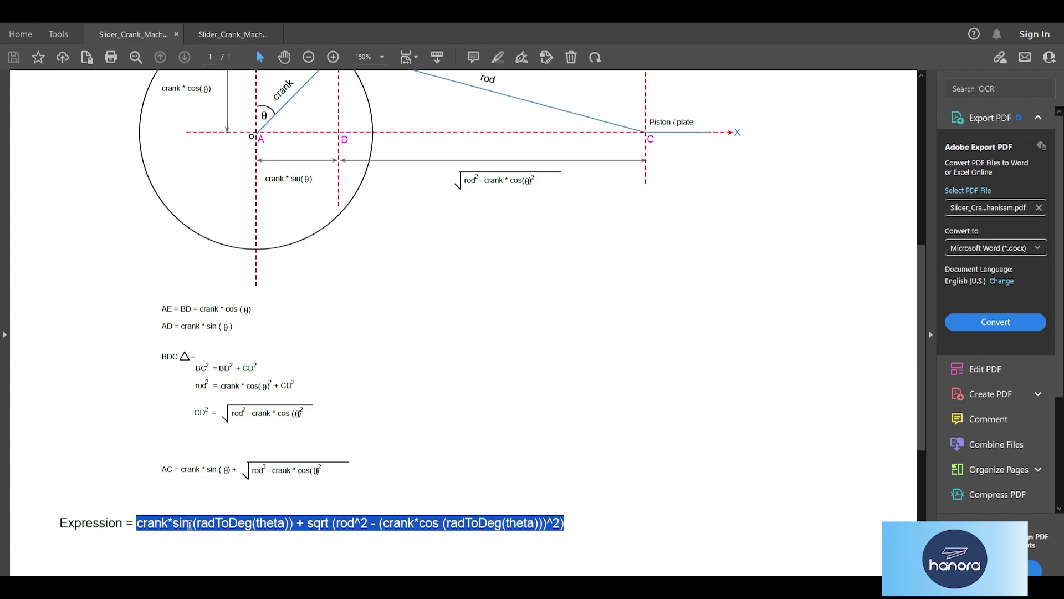
drag(180, 470, 221, 470)
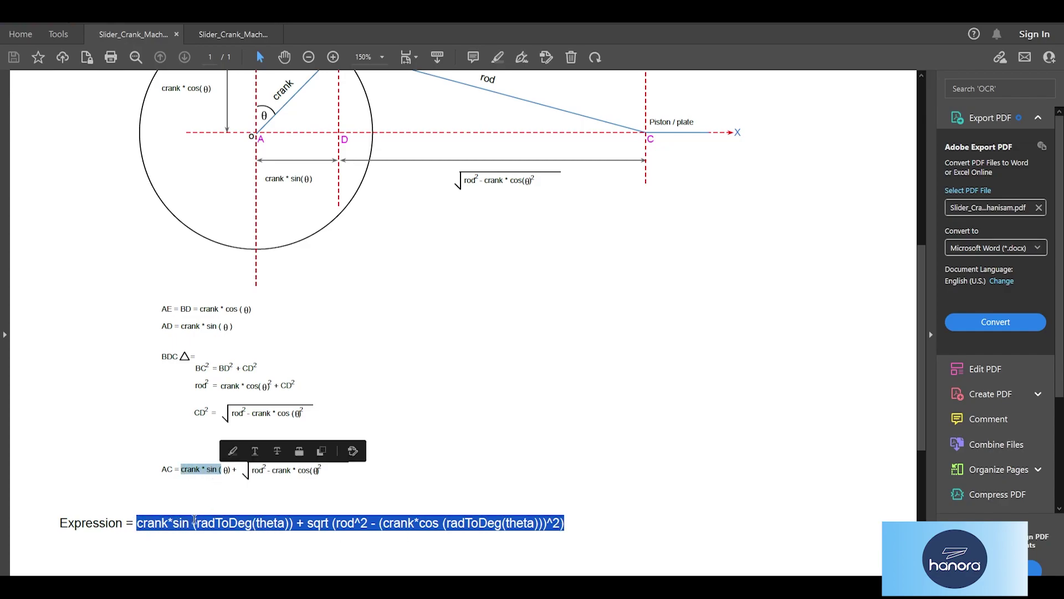
click(194, 521)
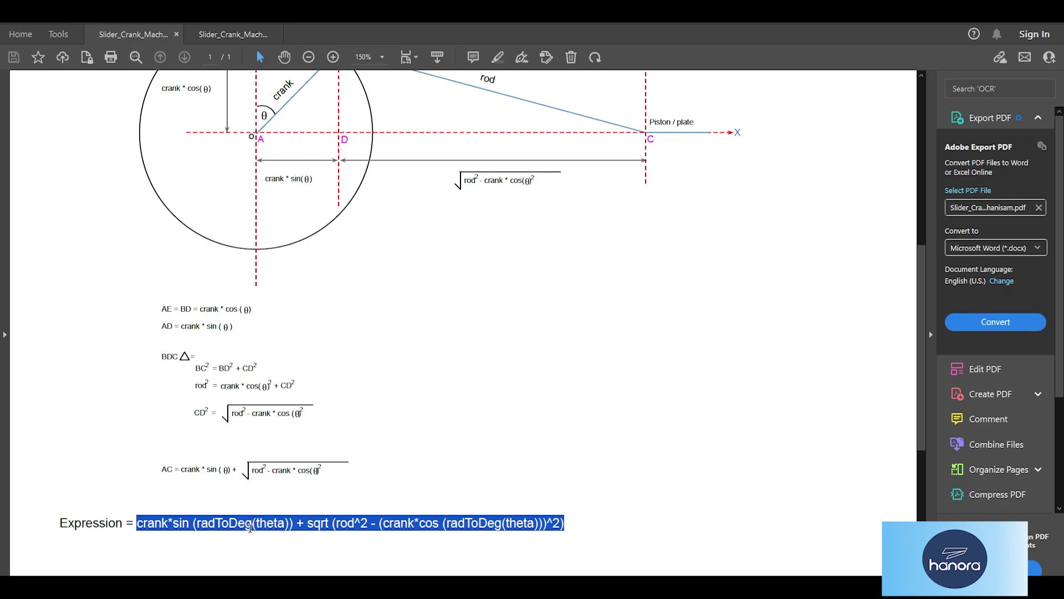
scroll(271, 451, up, 2)
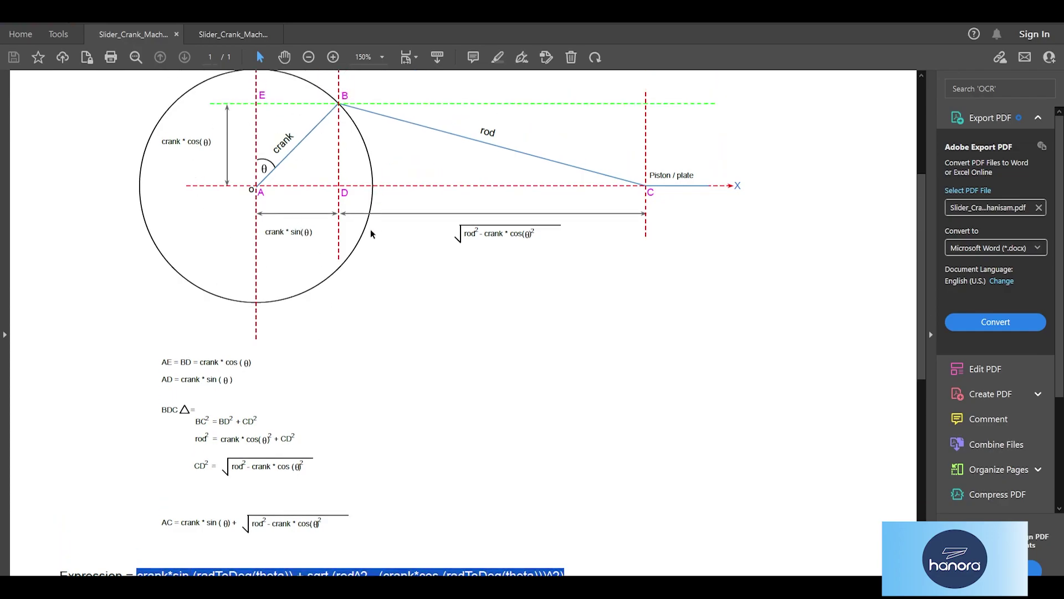
scroll(295, 297, down, 1)
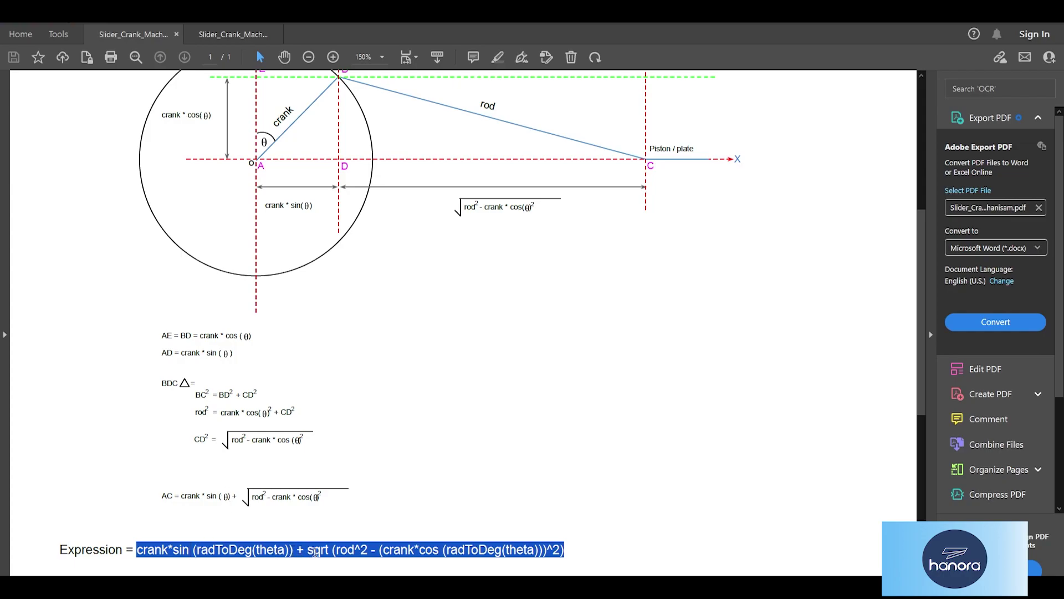
scroll(327, 550, up, 1)
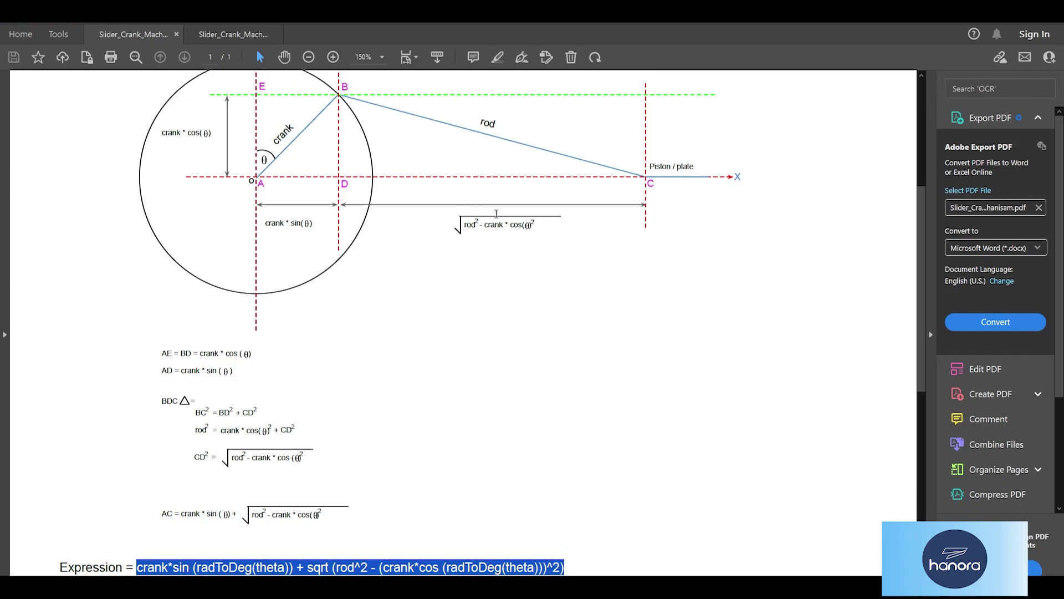
scroll(323, 552, down, 1)
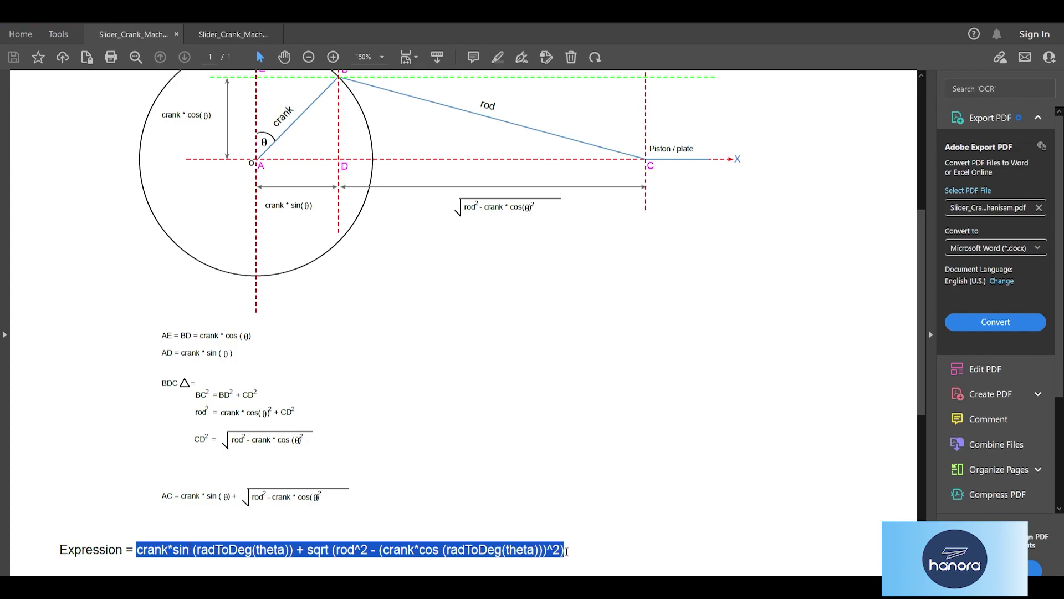
drag(565, 550, 162, 550)
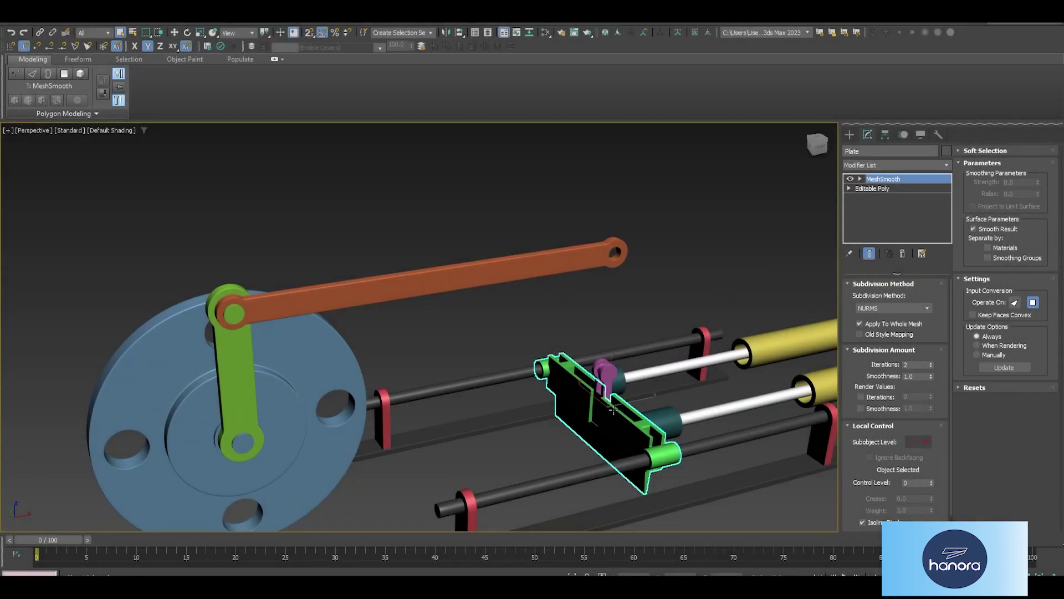
- Link the orange Rod as a child of the purple Plate_Cnctr pin
mouse_move(613, 409)
alt+middle_down()
mouse_move(514, 385)
mouse_move(581, 379)
alt+middle_up()
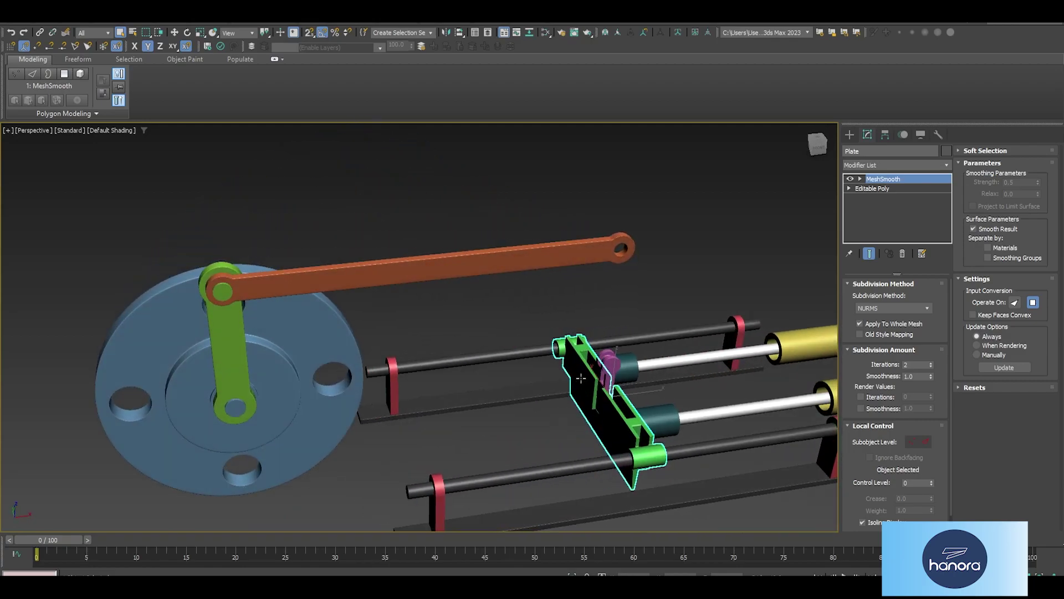
alt+middle_drag(580, 378, 516, 337)
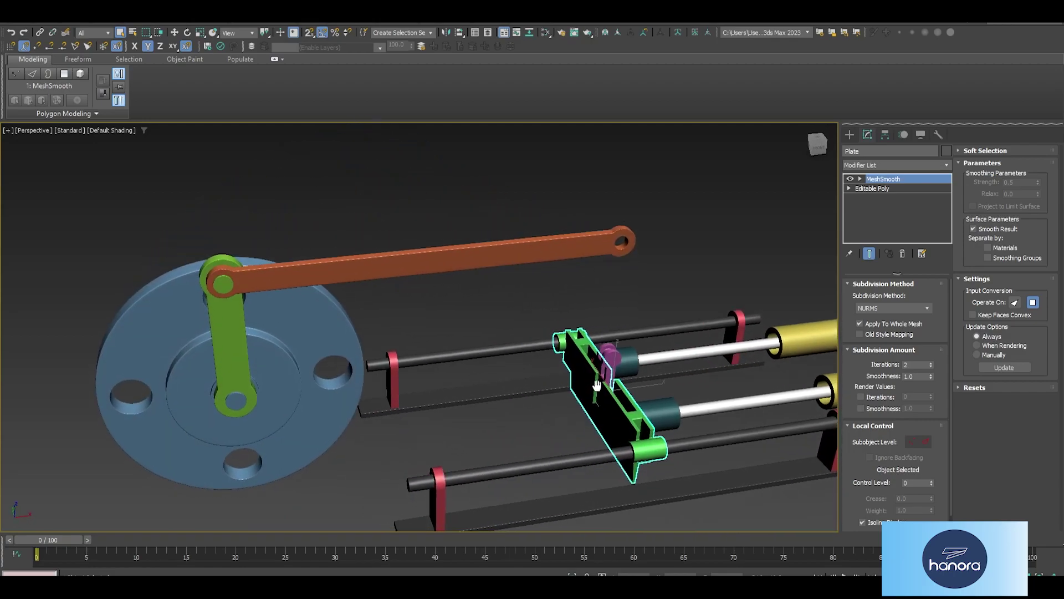
click(403, 256)
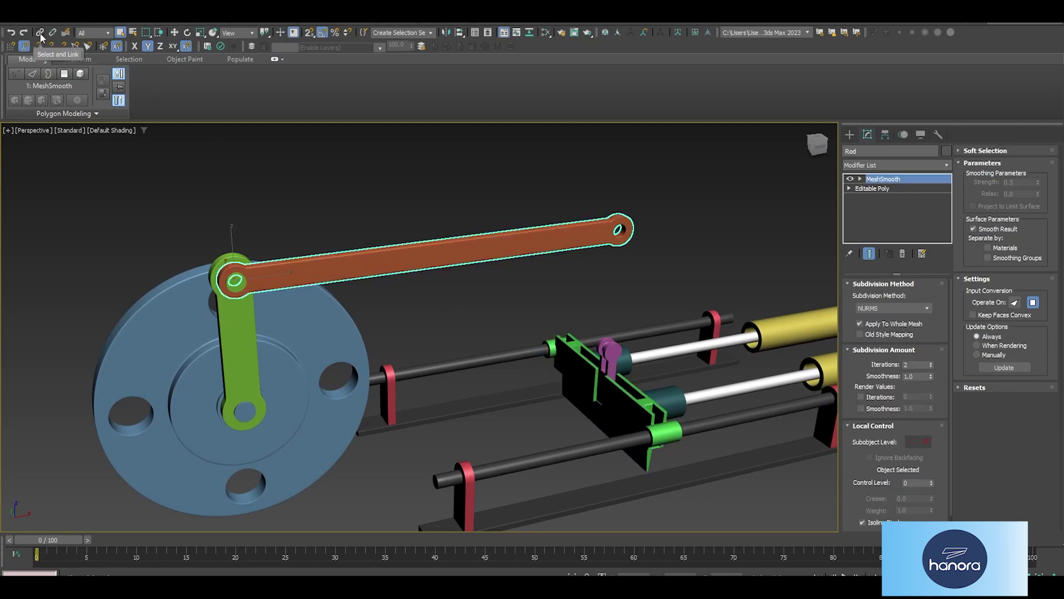
click(40, 32)
drag(263, 298, 620, 359)
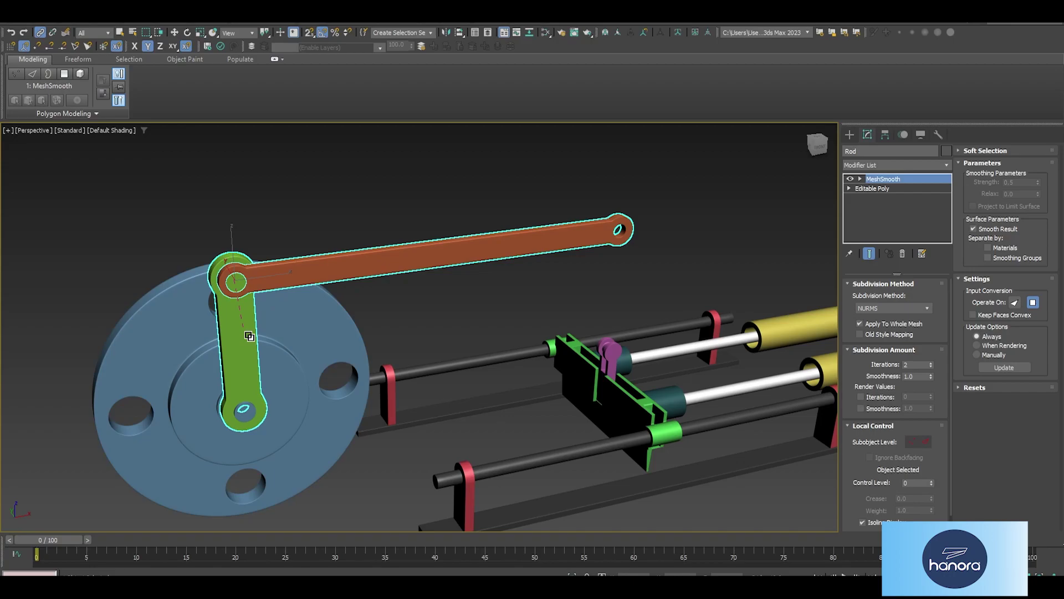
scroll(619, 359, up, 3)
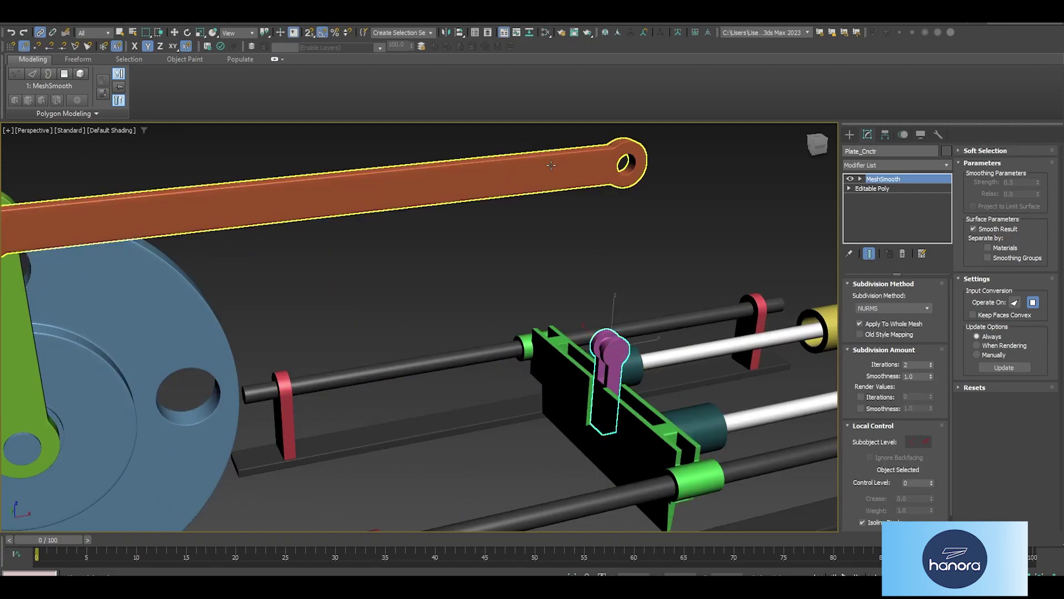
- Select the Plate_Cnctr pin and centre it in the view
click(643, 427)
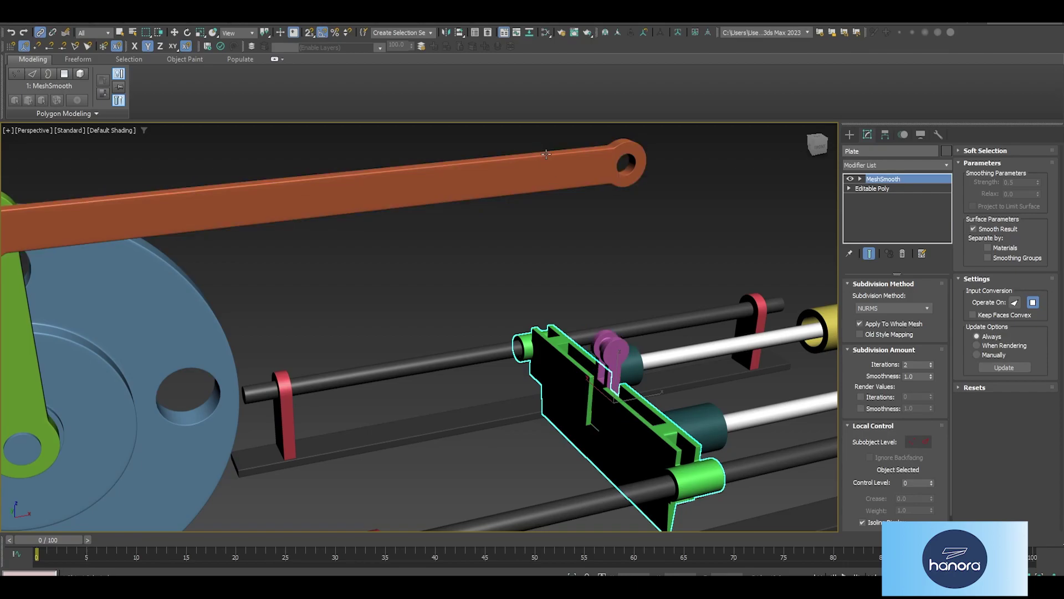
click(617, 345)
middle_drag(647, 343, 602, 338)
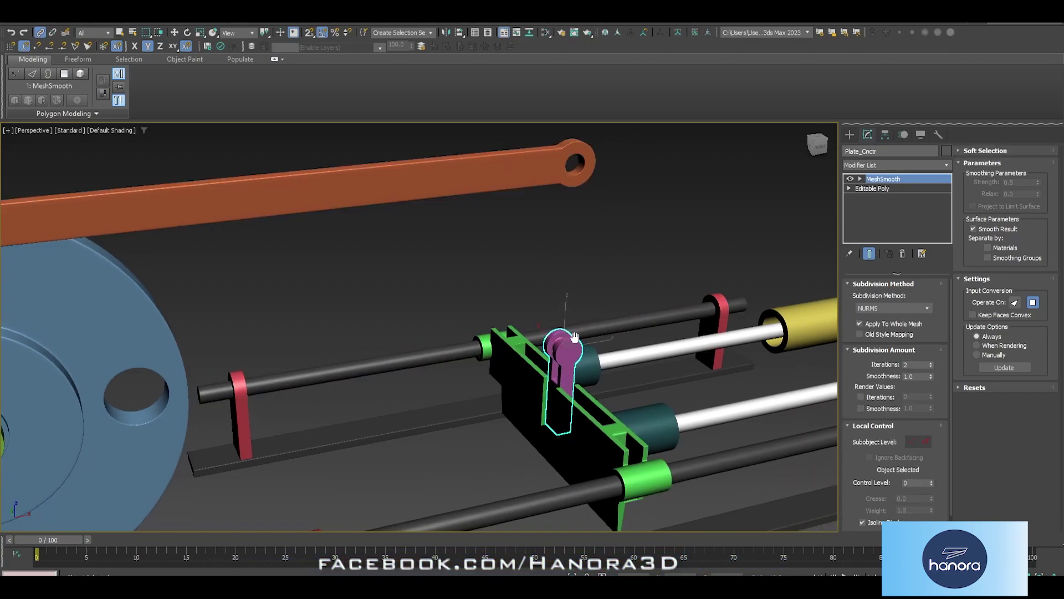
- In the Motion panel, assign a Float Expression controller to Plate_Cnctr's X Position
click(903, 134)
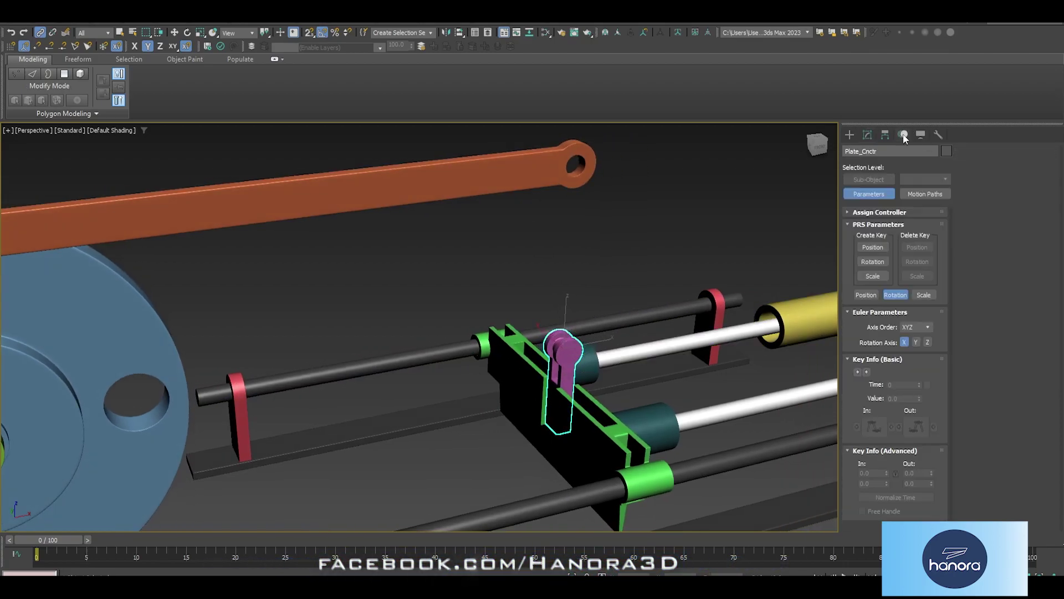
click(882, 212)
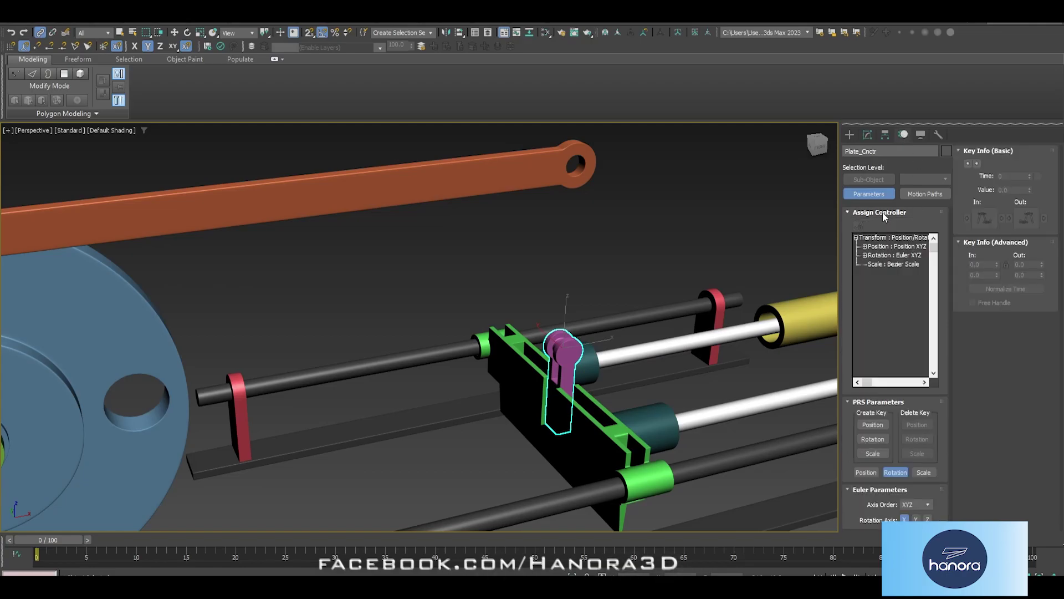
click(865, 246)
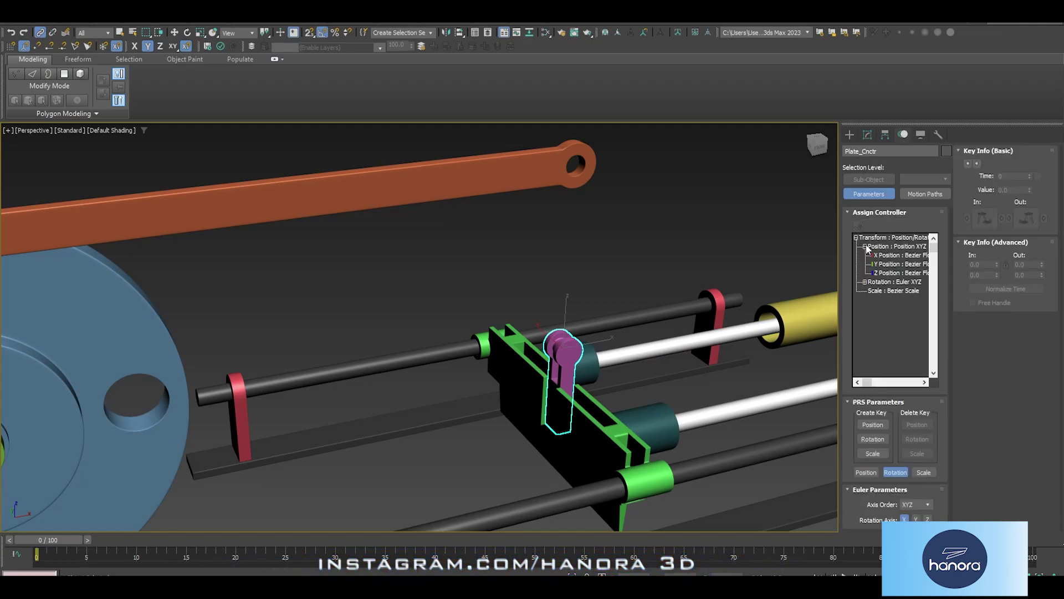
click(890, 256)
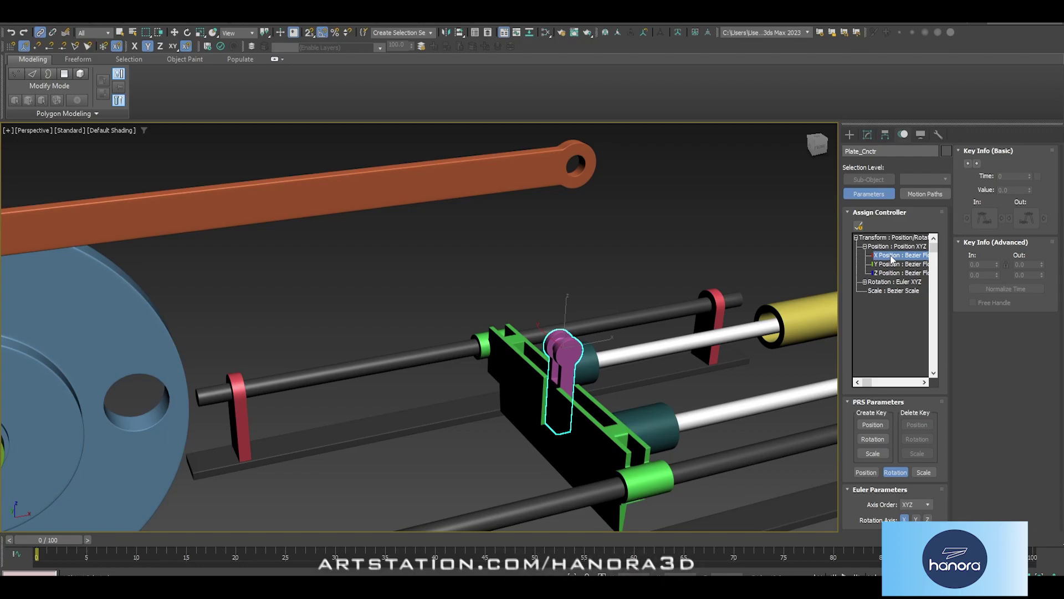
click(859, 225)
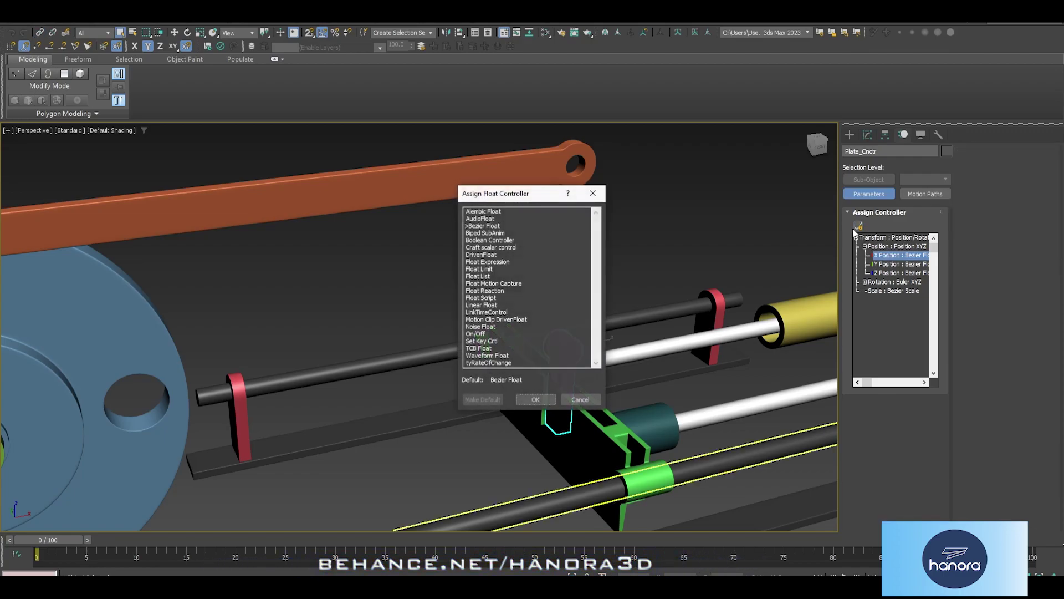
click(488, 262)
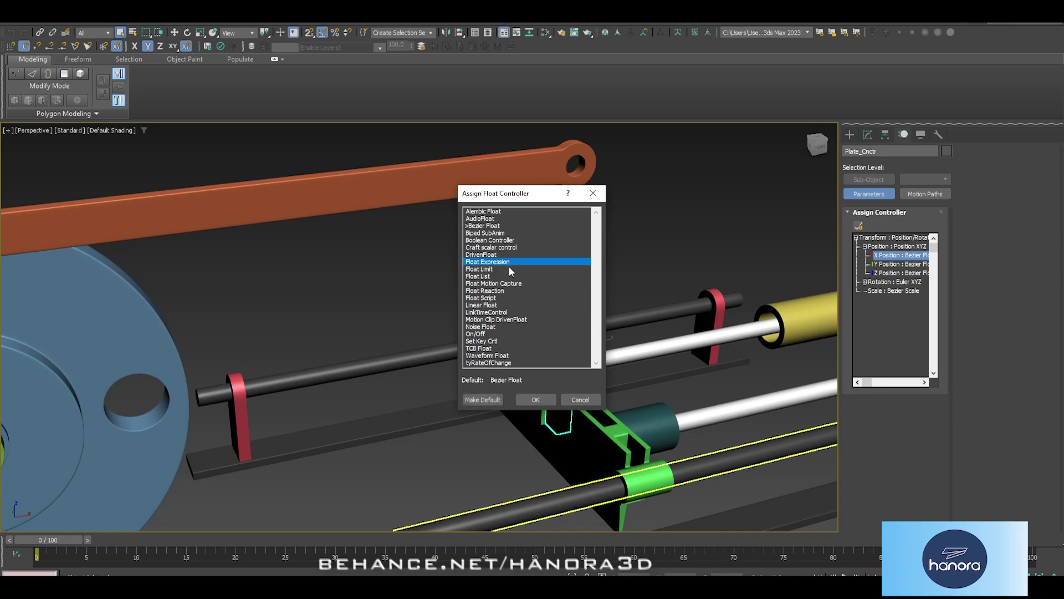
click(535, 399)
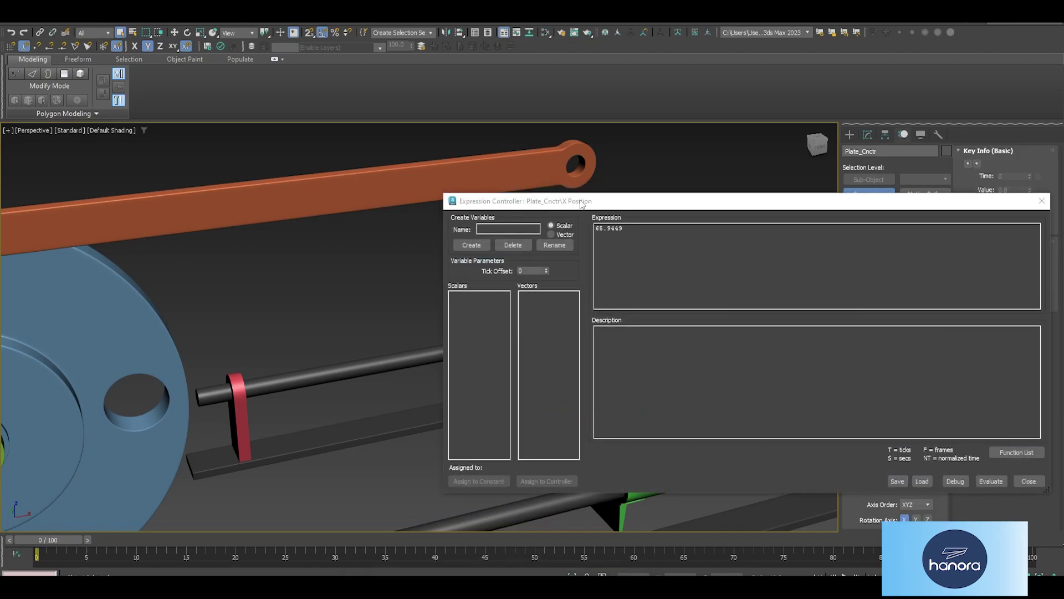
- Move the expression editor aside and inspect the Crank, Rod and Plate_Cnctr
drag(583, 204, 732, 323)
scroll(432, 344, down, 3)
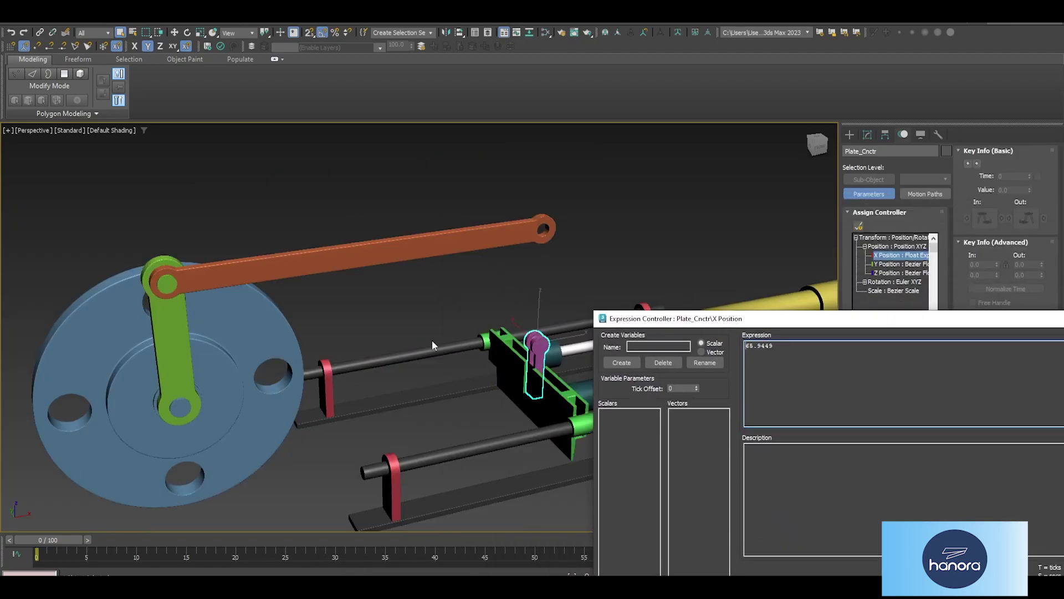
scroll(431, 341, down, 2)
click(199, 315)
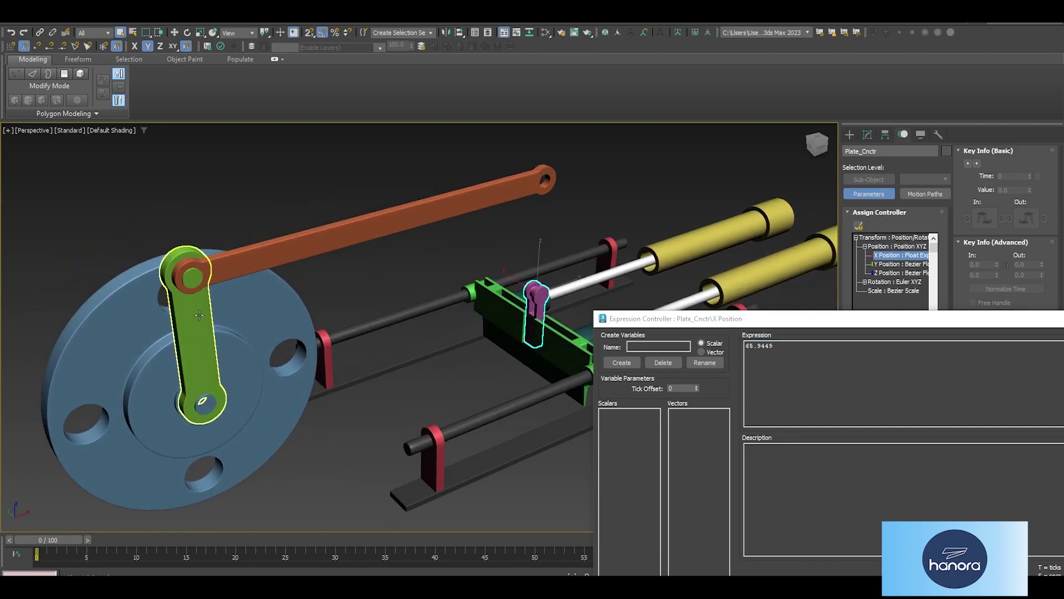
click(419, 211)
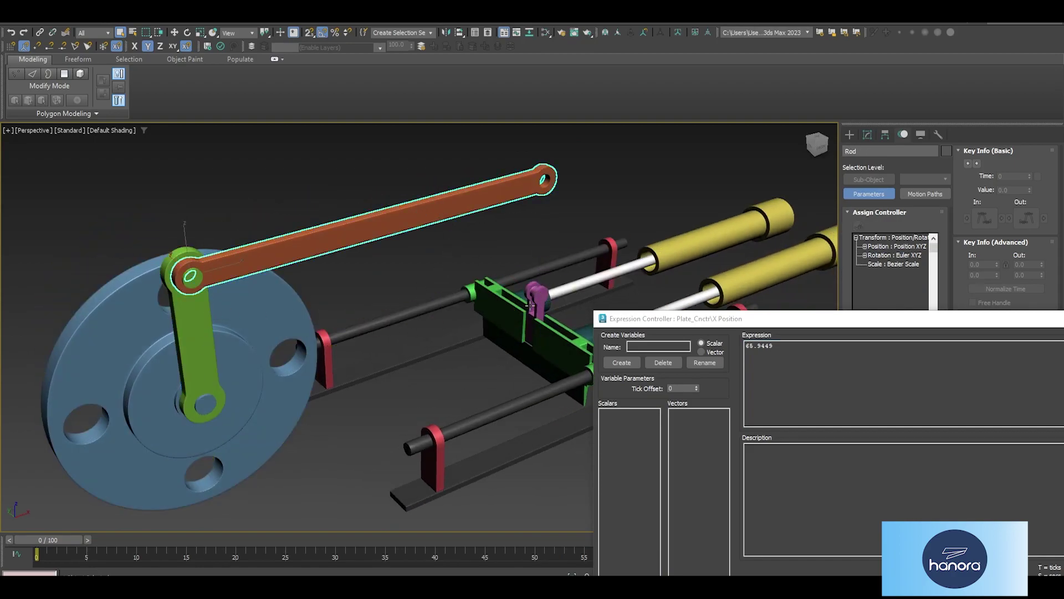
mouse_move(531, 304)
alt+middle_down()
mouse_move(566, 358)
mouse_move(506, 325)
alt+middle_up()
click(566, 358)
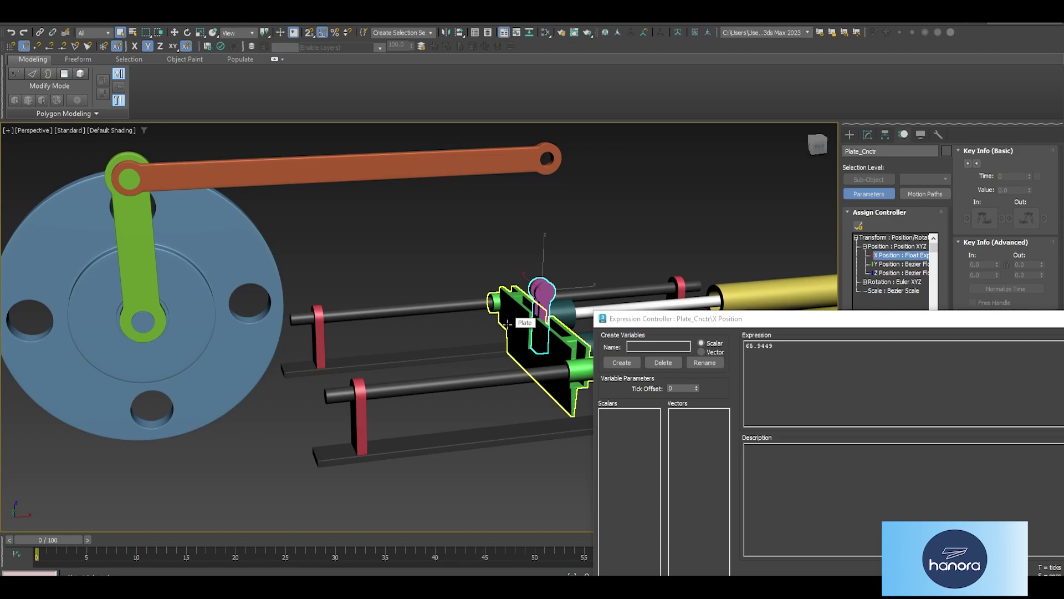
- Create a scalar variable theta bound to the Crank's Y Rotation track
click(650, 347)
text(theta)
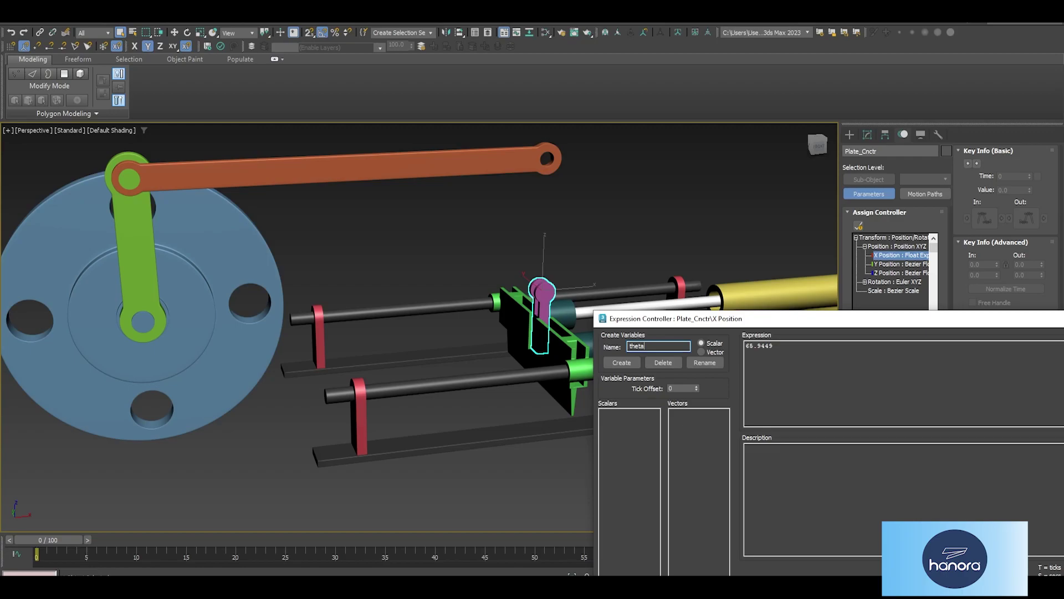
click(622, 363)
mouse_move(759, 324)
mouse_down()
mouse_move(738, 246)
mouse_move(750, 231)
mouse_up()
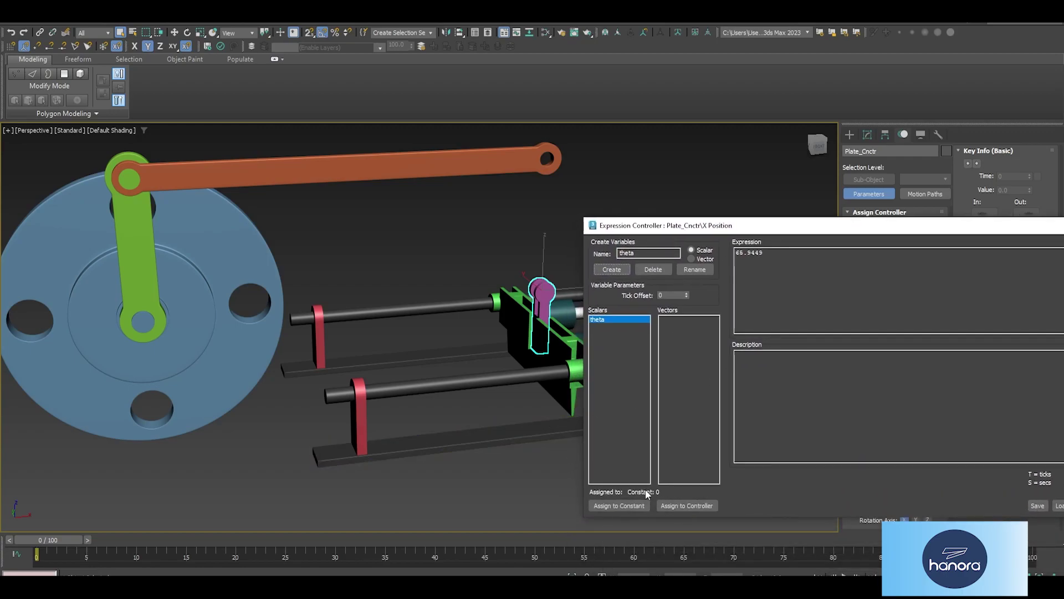
click(694, 506)
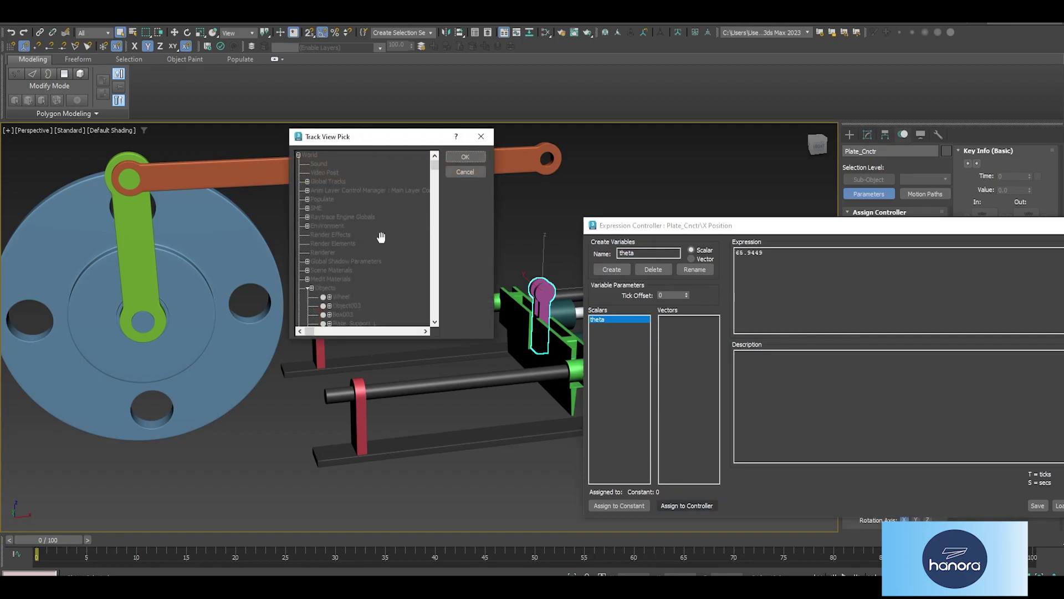
scroll(355, 293, down, 2)
scroll(366, 288, down, 2)
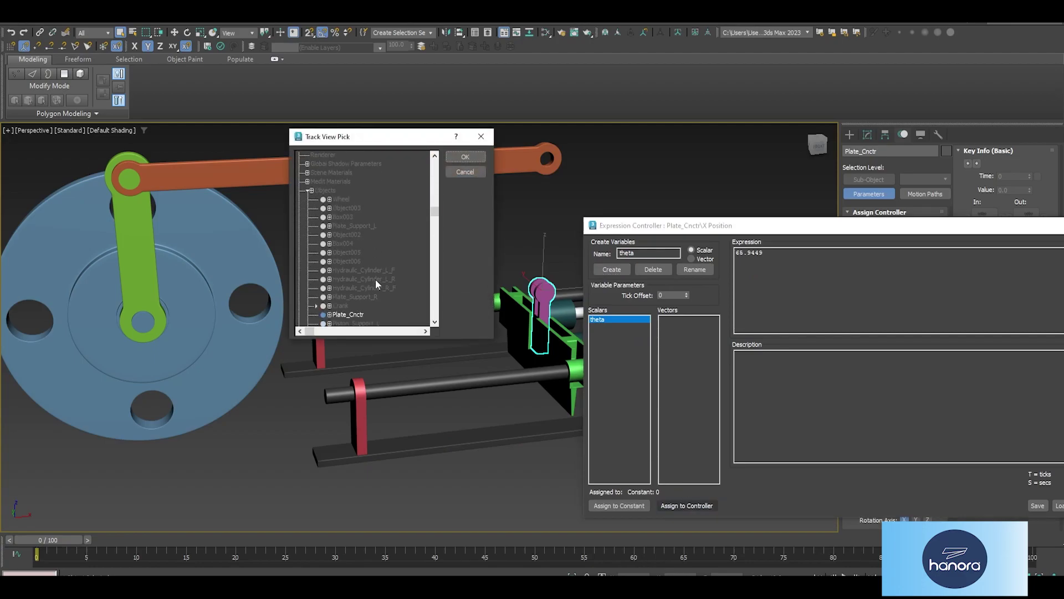
click(330, 306)
scroll(398, 288, down, 2)
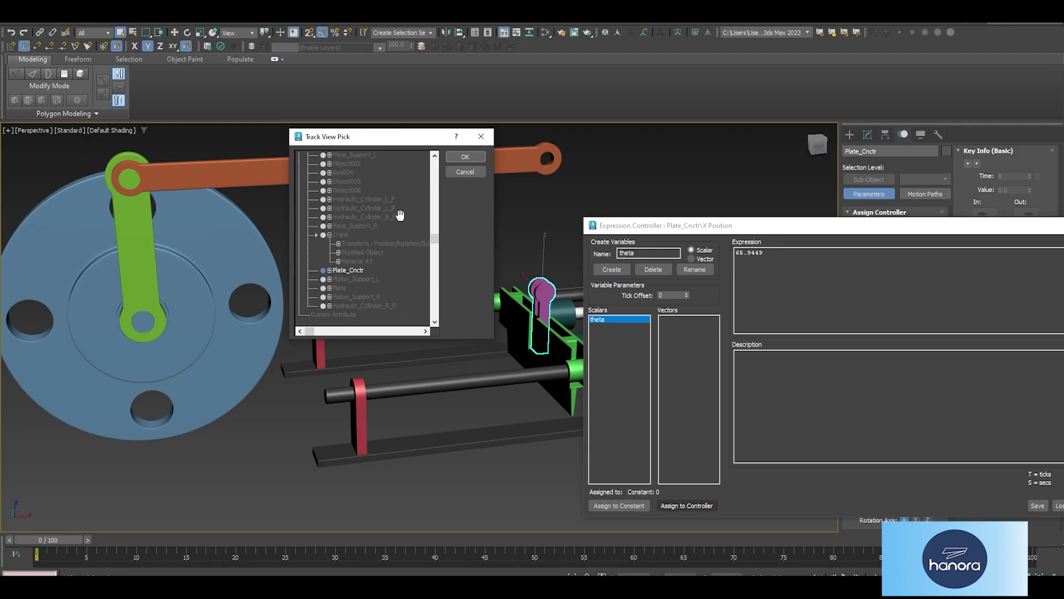
click(338, 243)
click(347, 261)
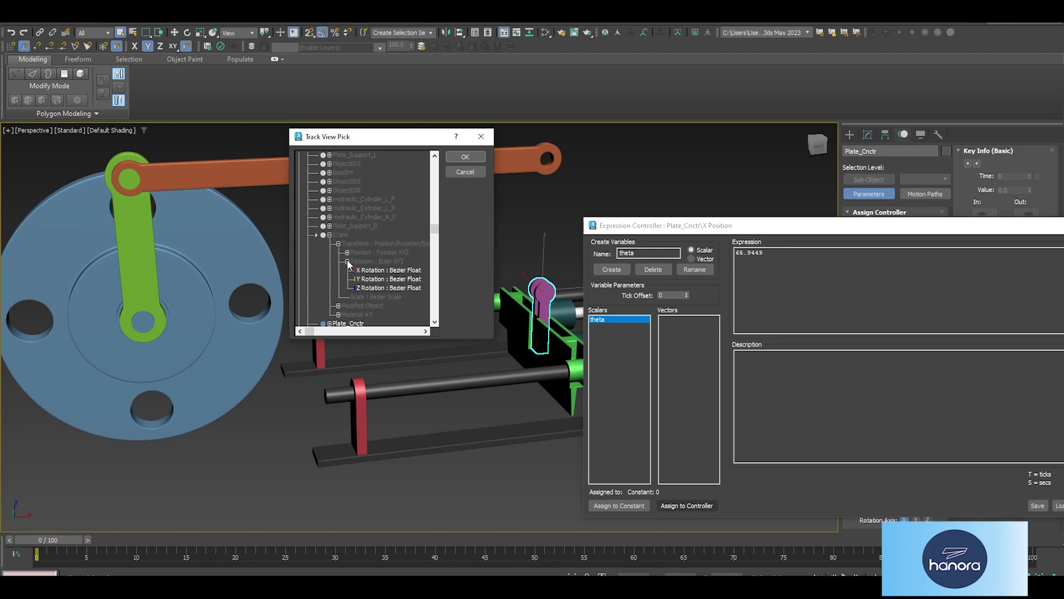
click(380, 280)
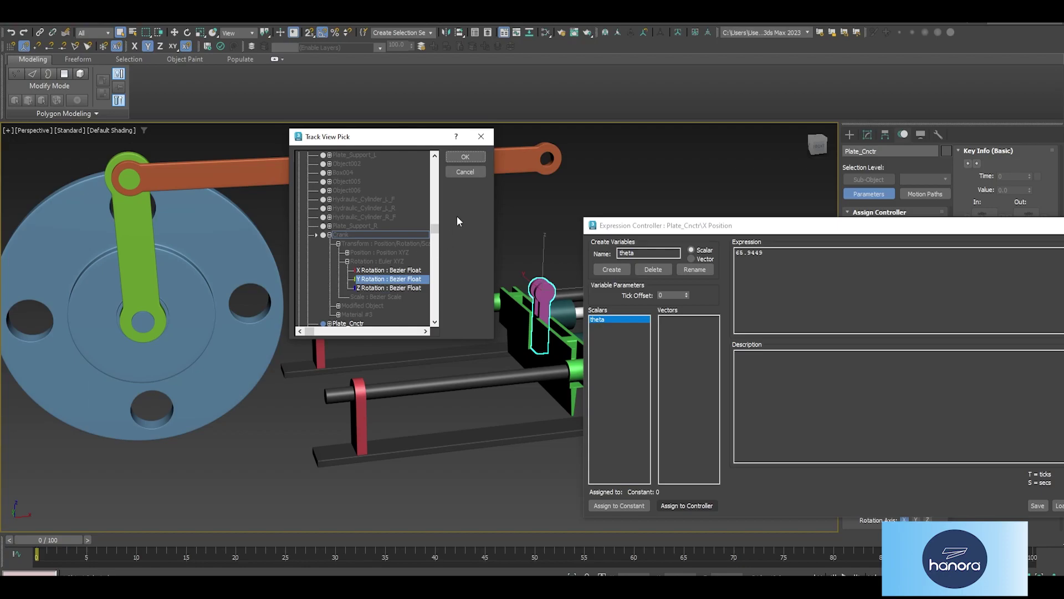
click(471, 158)
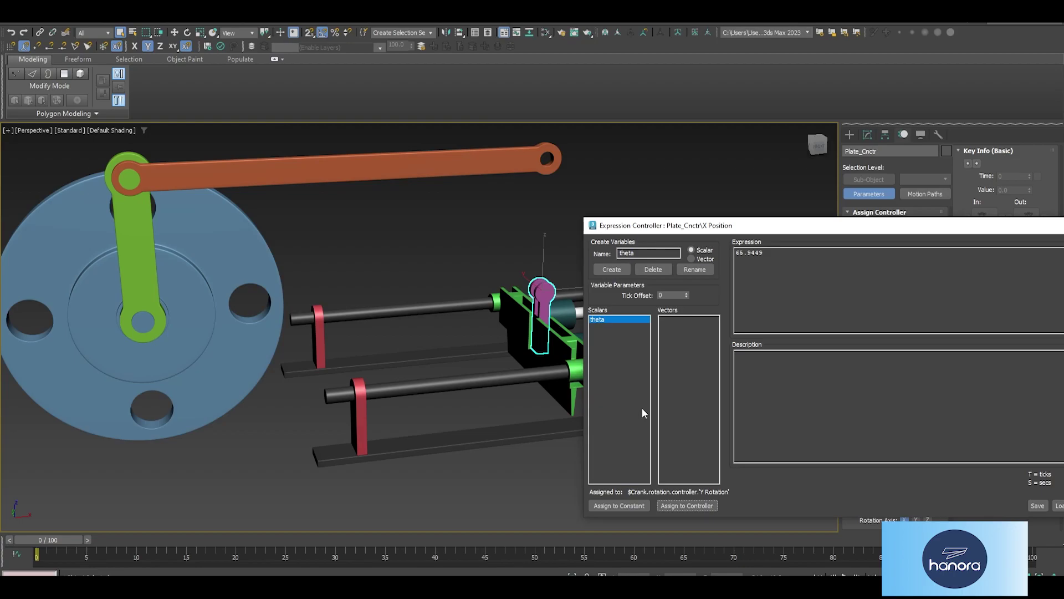
click(628, 253)
text(crank)
- Create the scalar crank variable and assign it the constant 22.55
click(623, 269)
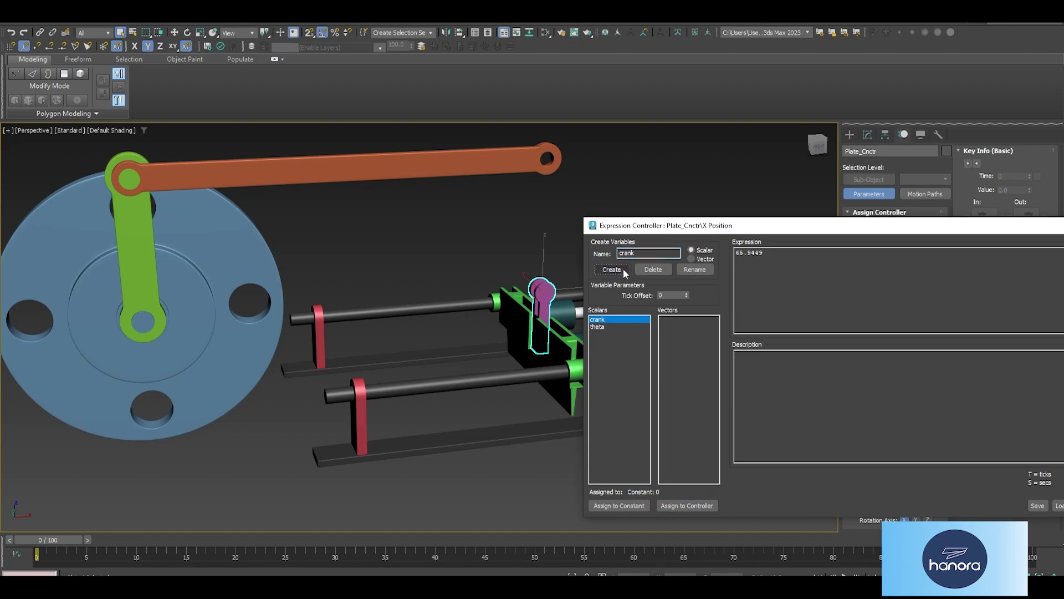
click(633, 505)
mouse_move(624, 247)
mouse_down()
mouse_move(635, 245)
mouse_move(616, 275)
mouse_up()
text(22.55)
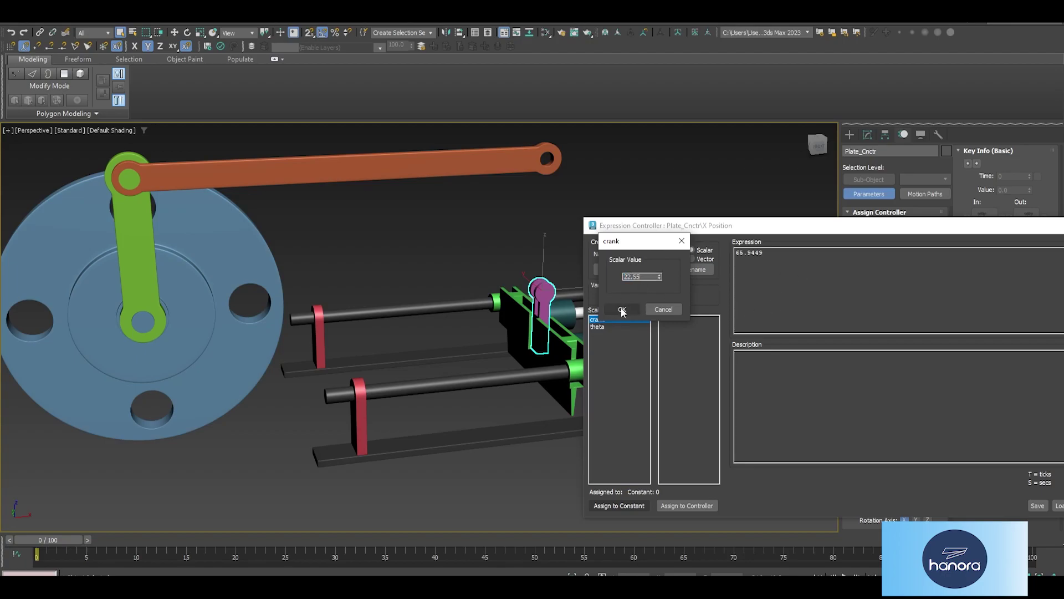
click(622, 308)
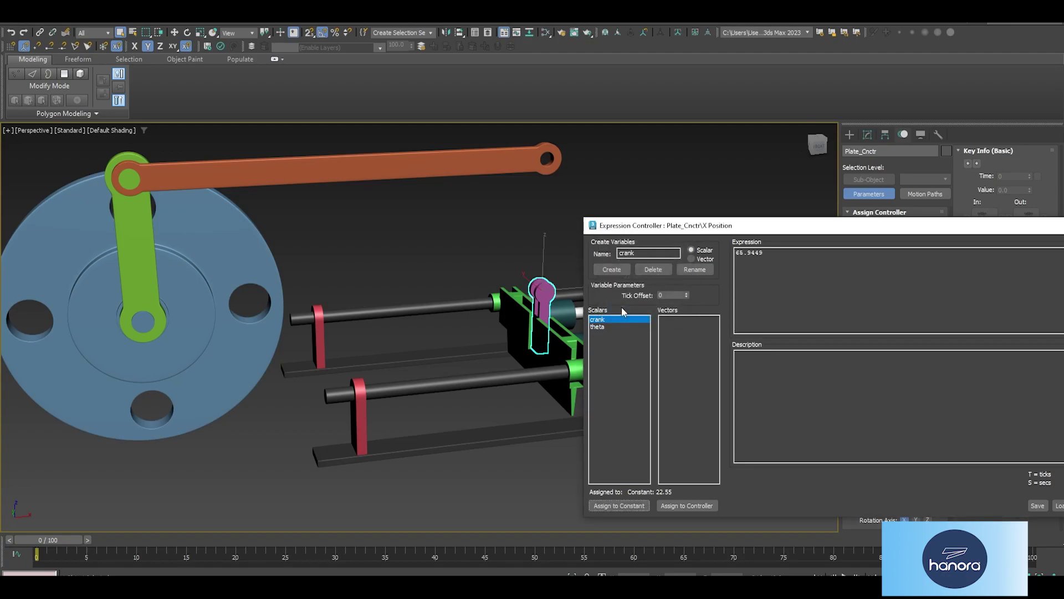
- Create a scalar rod variable and start setting its constant to 65.621
text(rod)
click(609, 270)
click(624, 504)
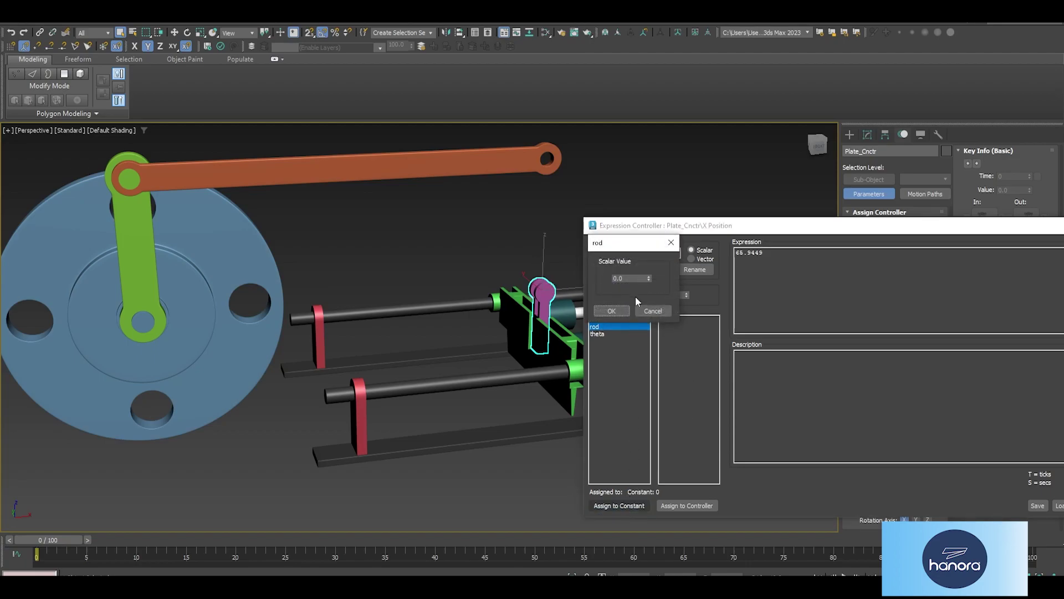
double_click(633, 279)
text(65.621)
- Confirm rod as 65.621, then copy the slider-crank expression formula from the PDF
click(617, 312)
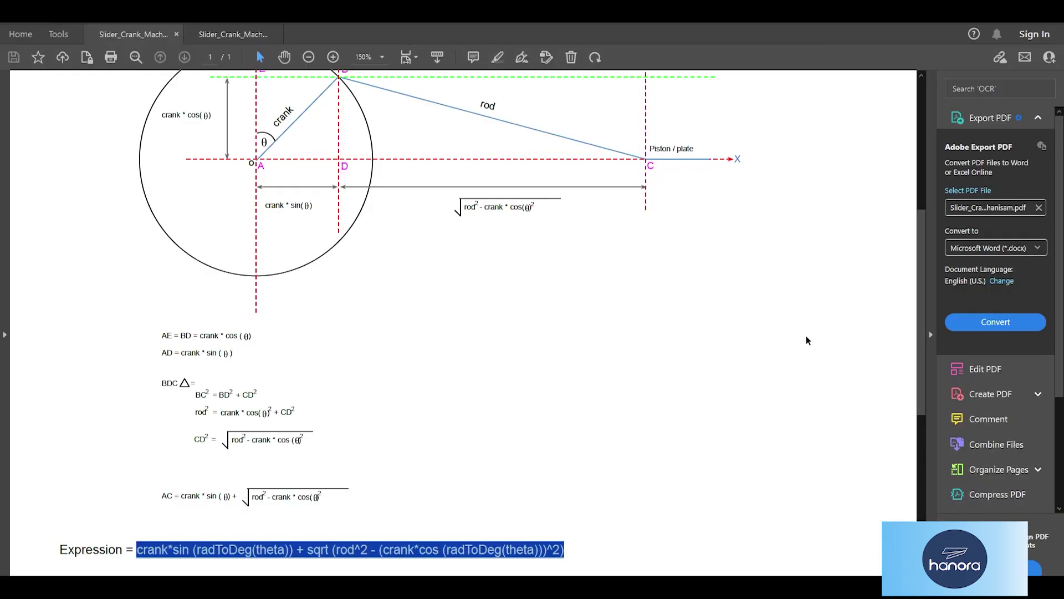
drag(140, 549, 568, 551)
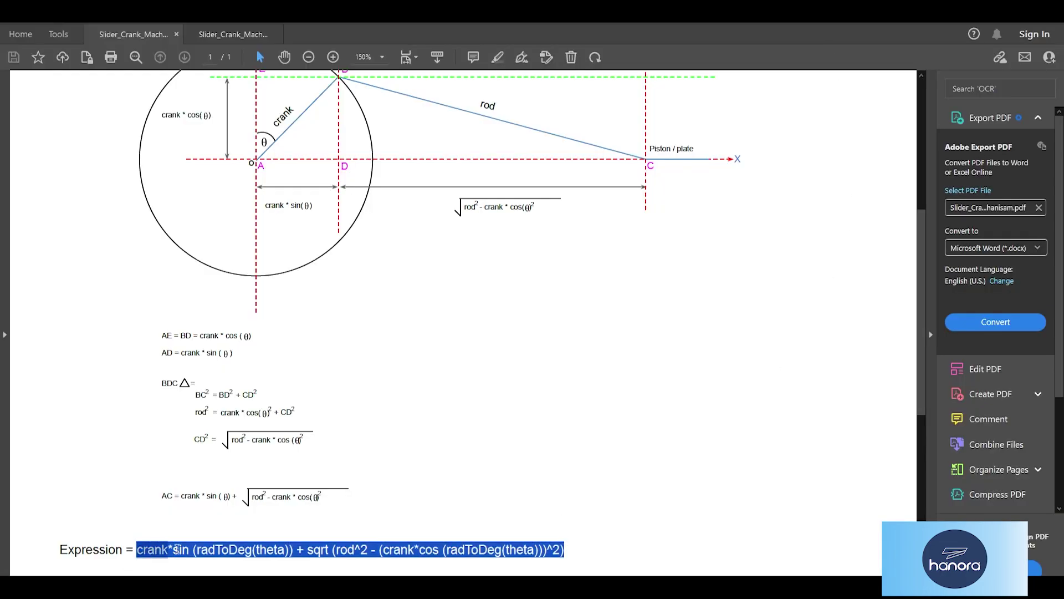
right_click(537, 554)
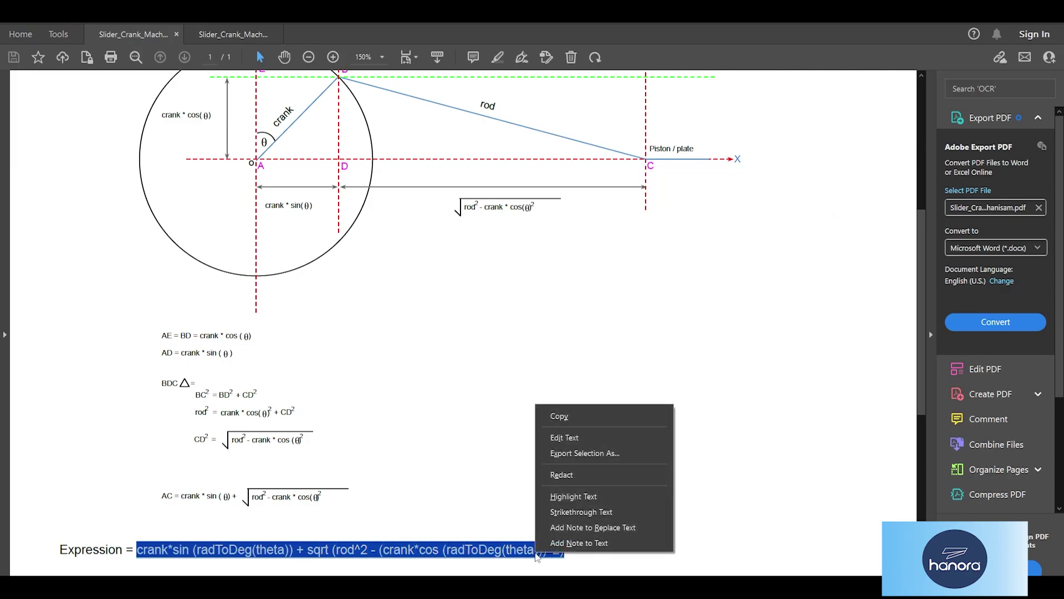
click(566, 415)
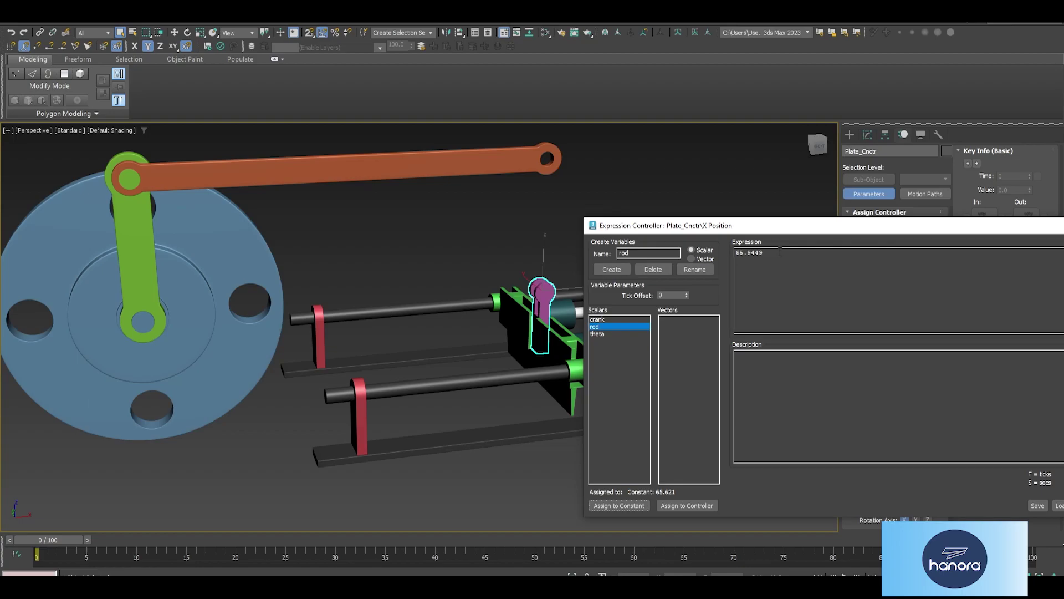
- Replace 65.9449 with the pasted slider-crank formula and evaluate the expression
double_click(780, 251)
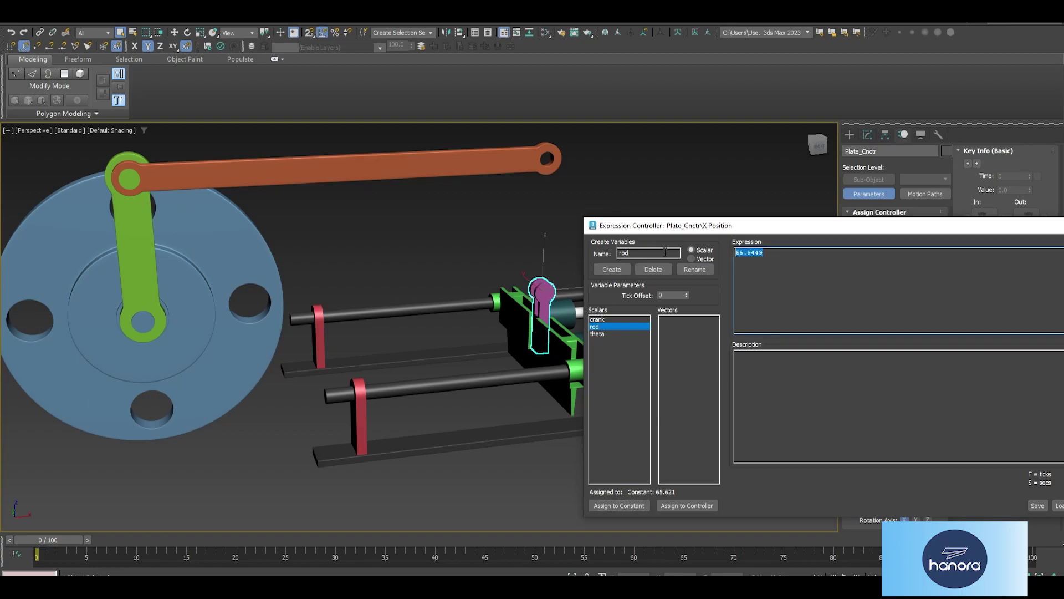
right_click(797, 260)
click(834, 307)
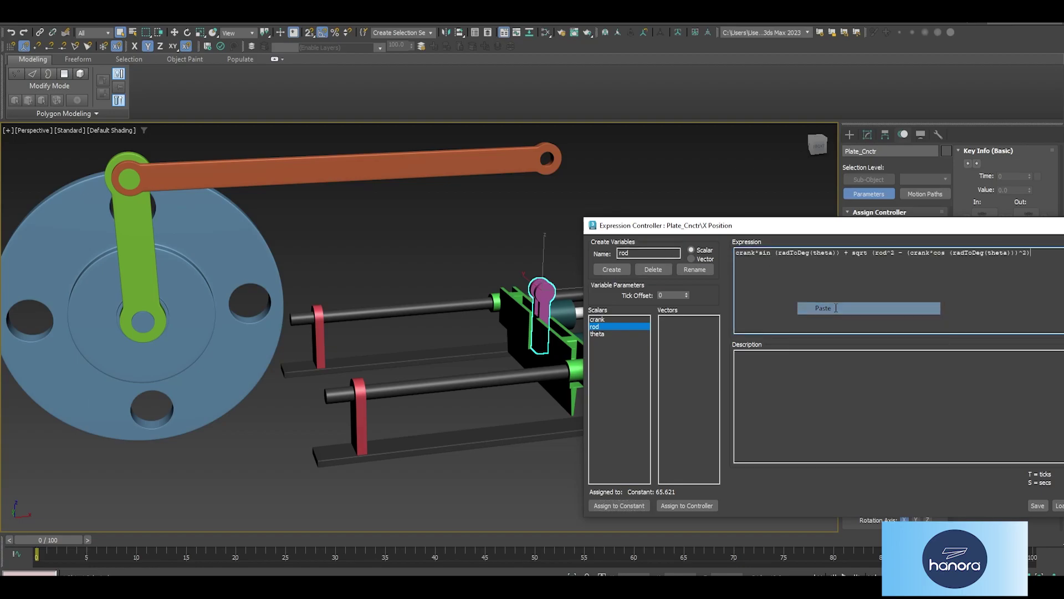
mouse_move(952, 228)
mouse_down()
mouse_move(749, 234)
mouse_move(731, 309)
mouse_up()
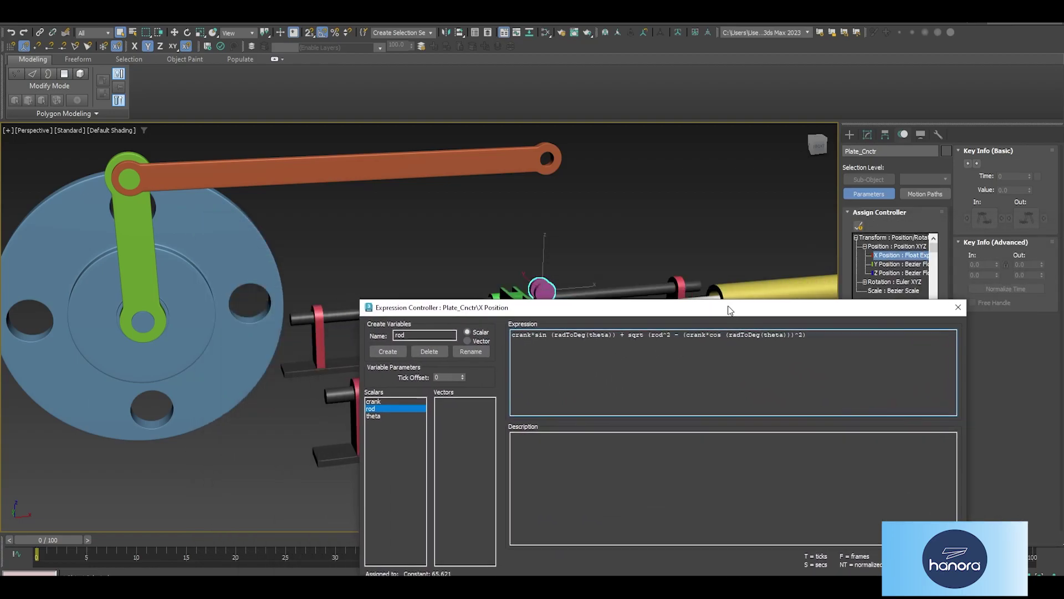
middle_drag(477, 205, 402, 186)
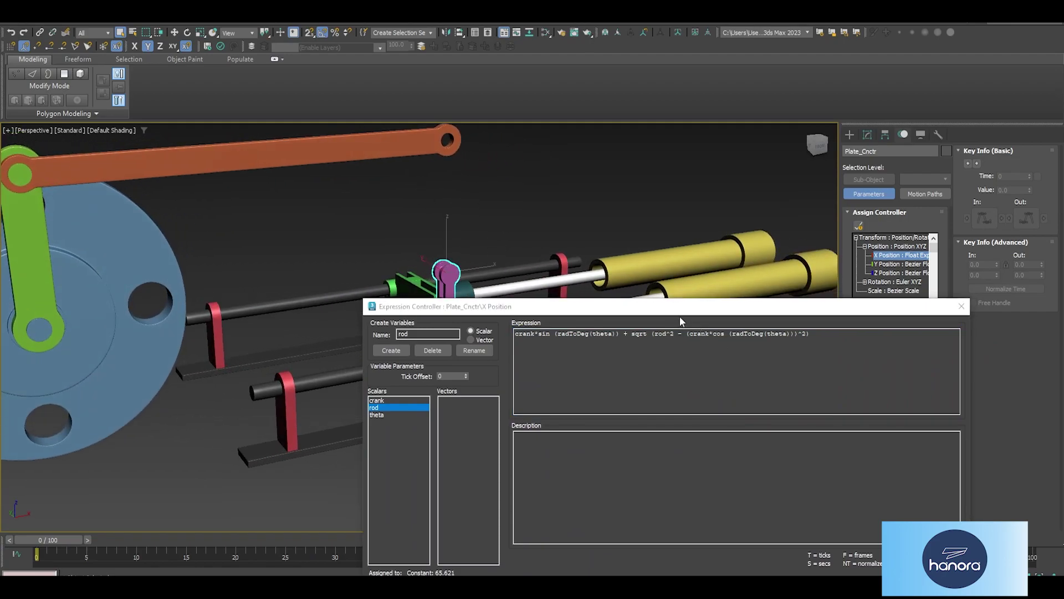
mouse_move(680, 309)
mouse_down()
mouse_move(741, 271)
mouse_move(731, 129)
mouse_up()
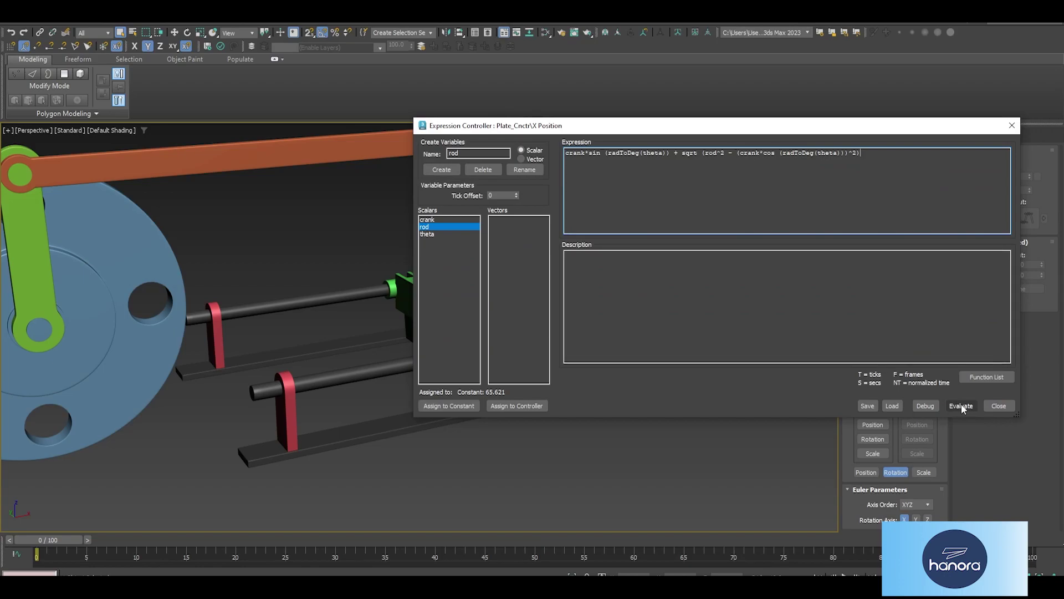
click(963, 404)
scroll(340, 330, down, 1)
scroll(285, 347, down, 1)
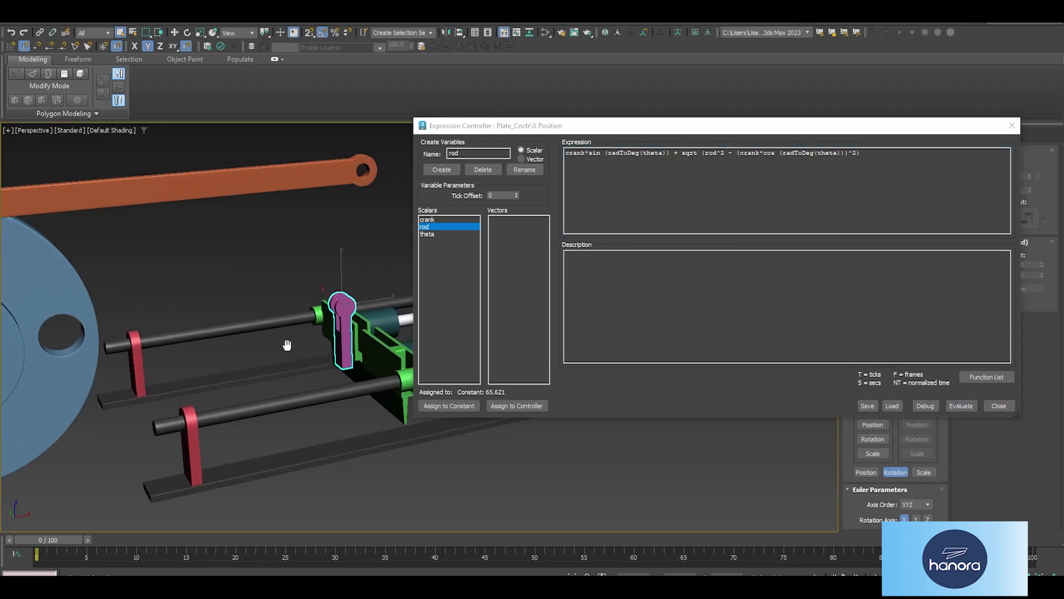
scroll(302, 350, down, 1)
drag(567, 135, 640, 138)
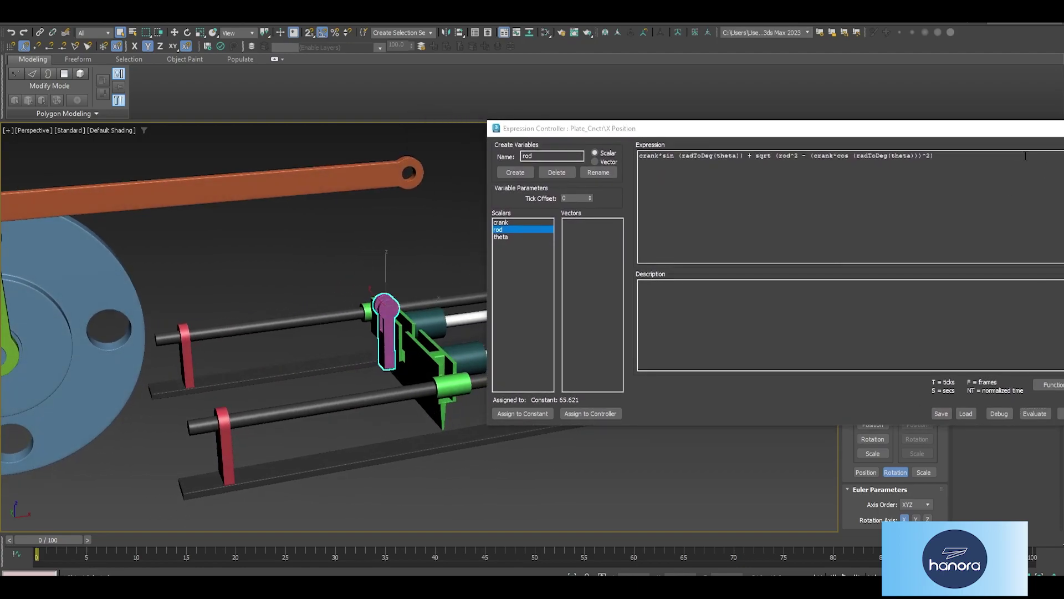
- Close the expression editor and rotate the Crank to test the plate's sliding motion
click(1049, 131)
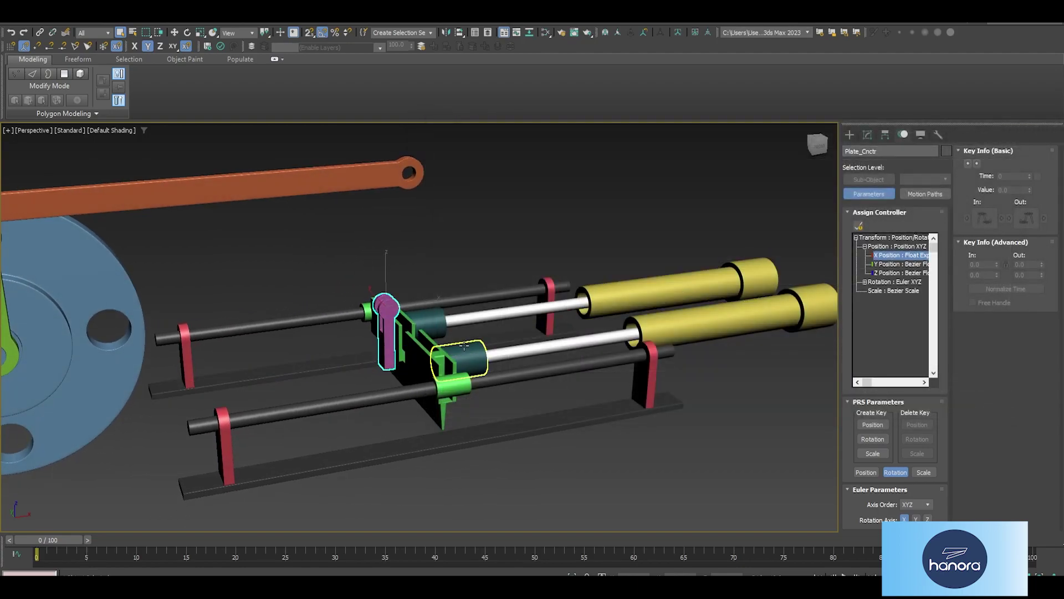
middle_drag(452, 339, 560, 346)
click(111, 261)
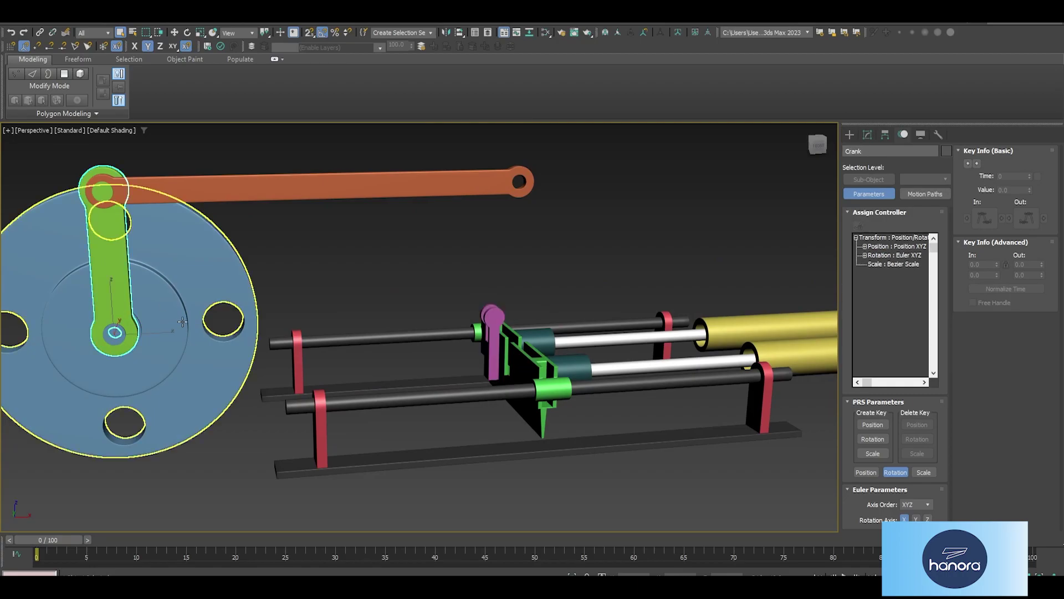
middle_drag(183, 321, 282, 321)
key(e)
drag(247, 315, 295, 318)
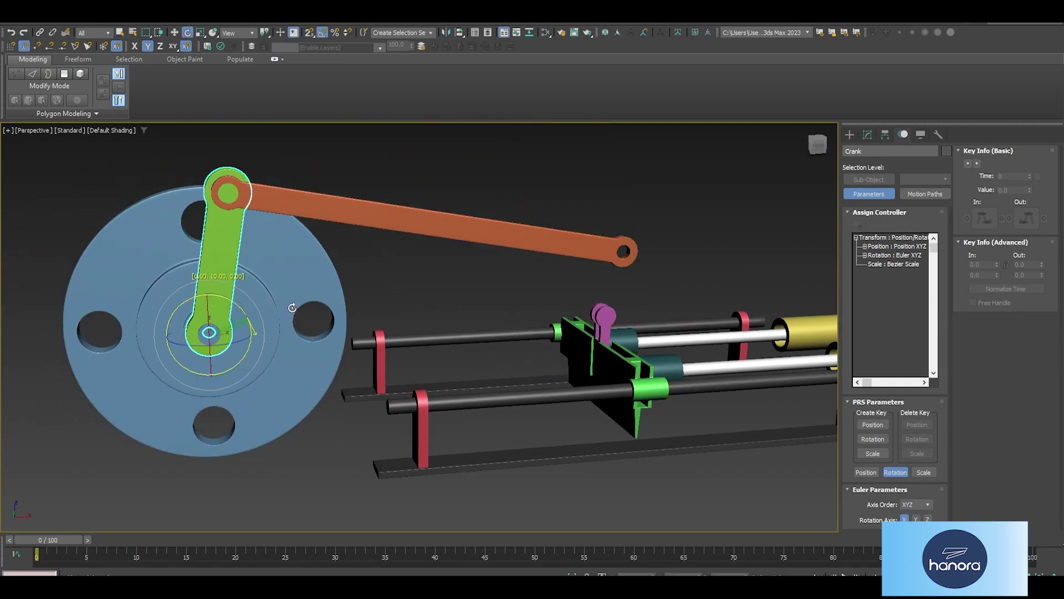
drag(294, 317, 289, 304)
alt+middle_drag(608, 349, 593, 345)
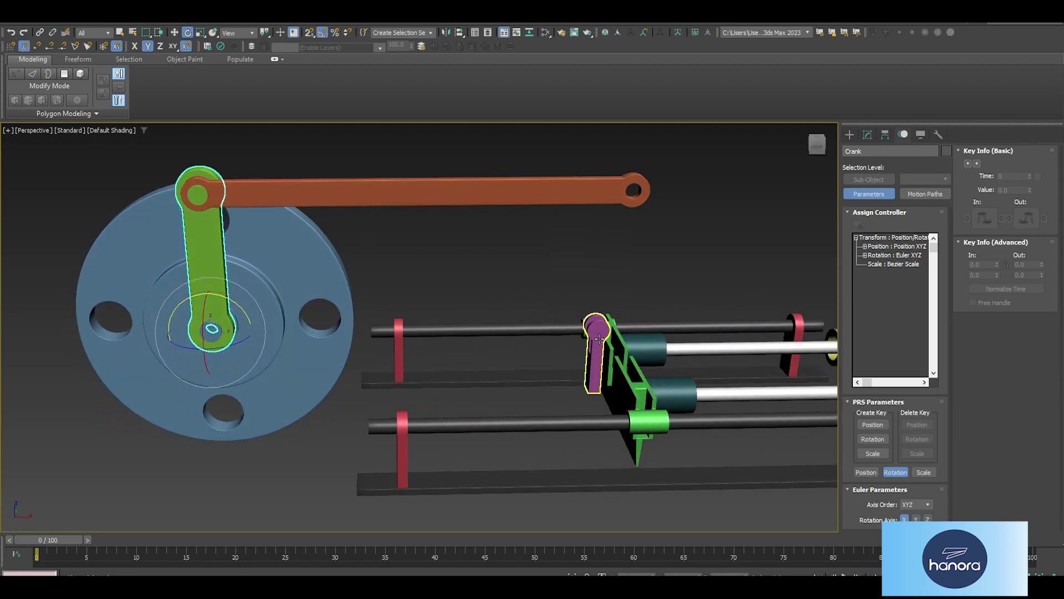
mouse_move(240, 309)
mouse_down()
mouse_move(232, 293)
mouse_move(254, 291)
mouse_up()
drag(242, 308, 262, 295)
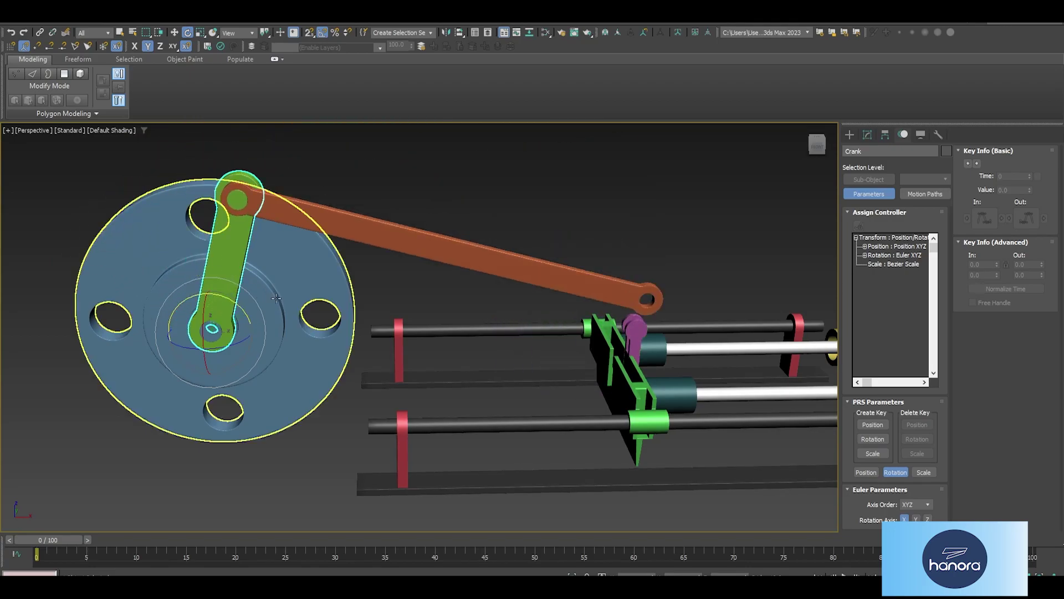
- Select the connecting Rod and bring up the Animation menu's constraints
middle_drag(418, 268, 357, 304)
click(509, 230)
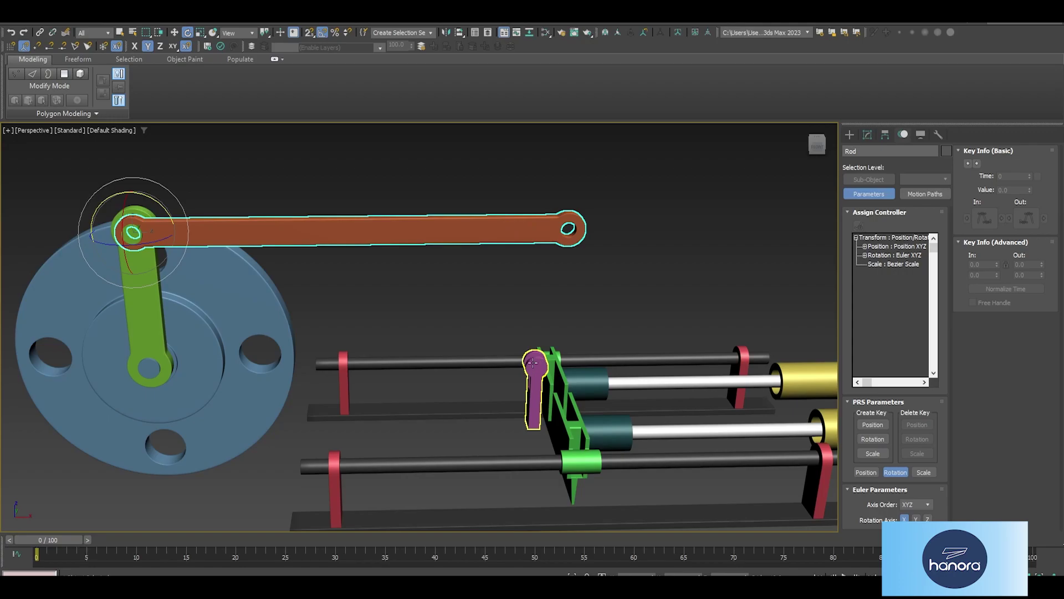
click(241, 23)
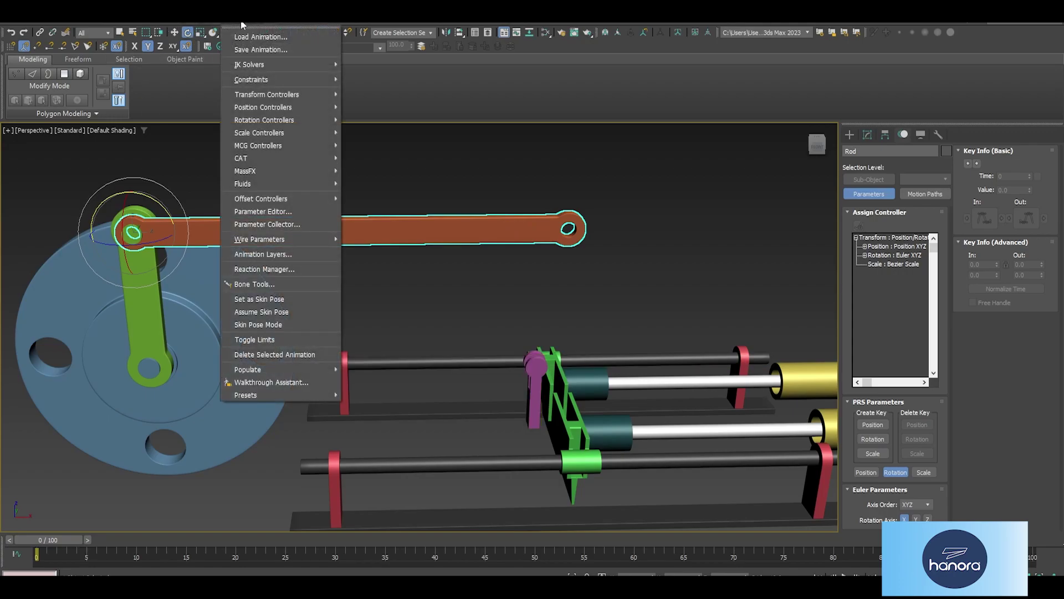
mouse_move(250, 79)
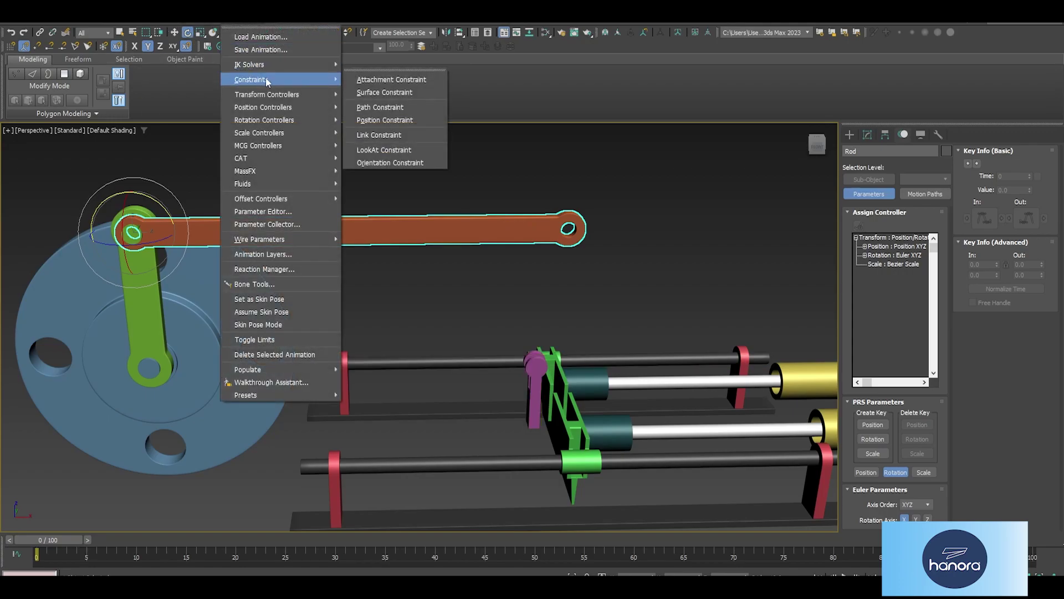
- Give the Rod a LookAt Constraint targeting Plate_Cnctr and rotate the Crank to test
click(398, 149)
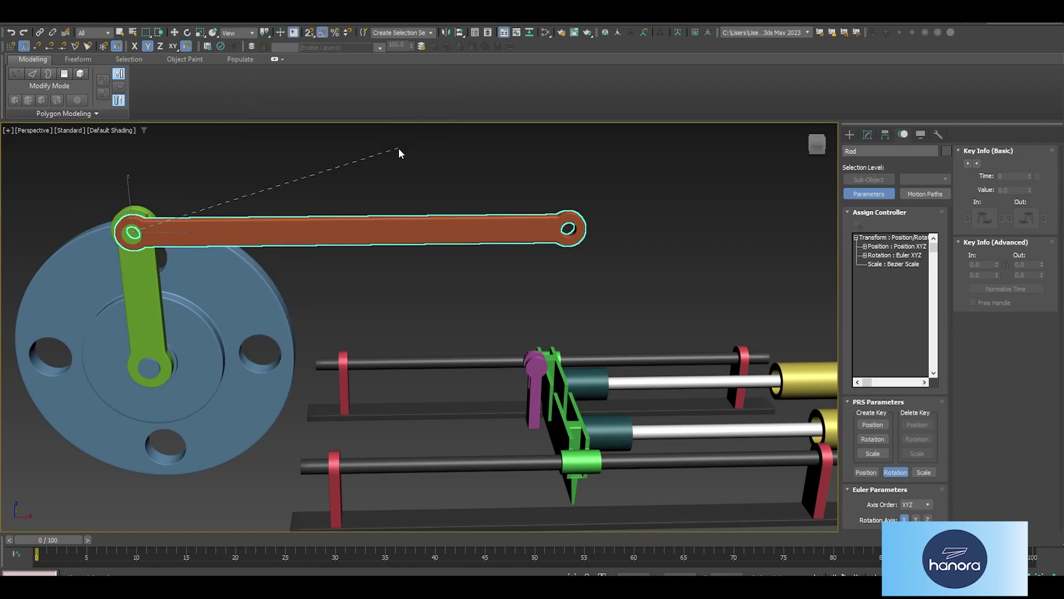
click(541, 366)
mouse_move(541, 366)
alt+middle_down()
mouse_move(497, 304)
mouse_move(264, 244)
mouse_move(333, 316)
alt+middle_up()
click(264, 245)
key(e)
mouse_move(299, 278)
mouse_down()
mouse_move(212, 253)
mouse_move(586, 258)
mouse_move(331, 279)
mouse_up()
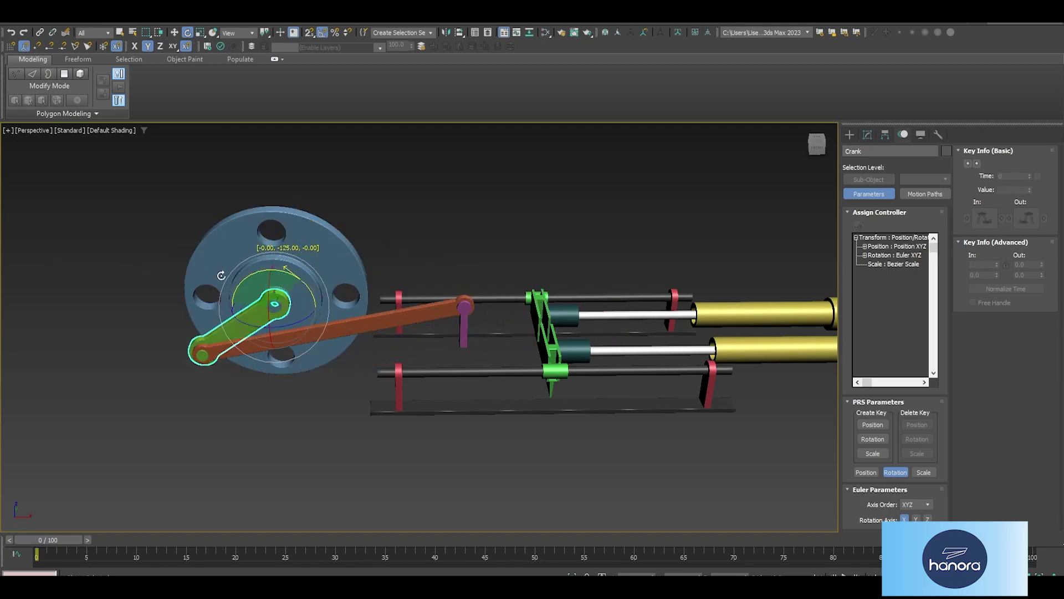
- Rotate the crank back to upright and frame the model at an angled overview
drag(331, 279, 90, 366)
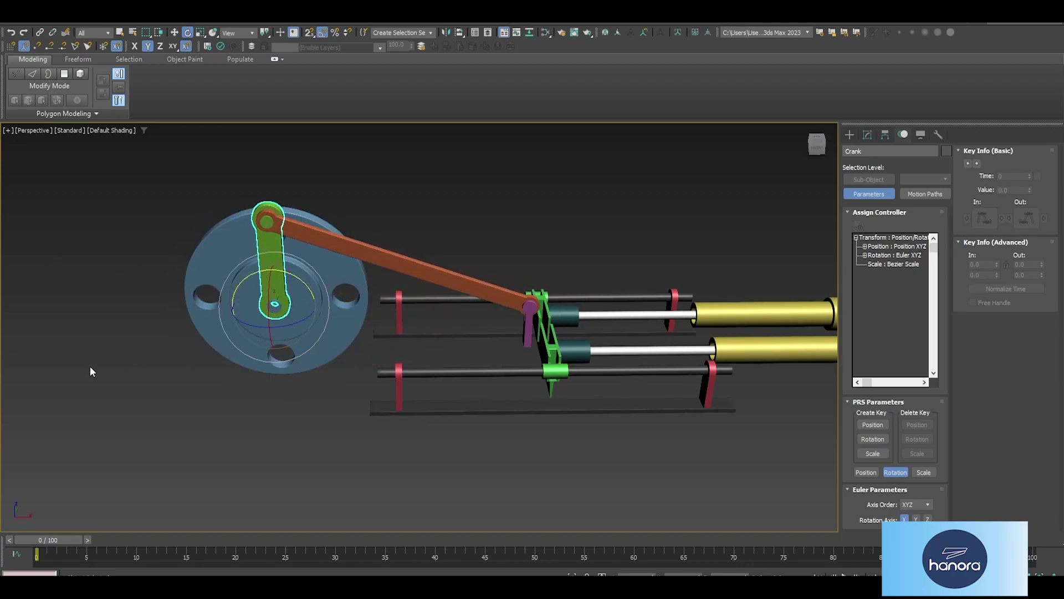
alt+middle_drag(492, 373, 375, 361)
scroll(388, 355, down, 3)
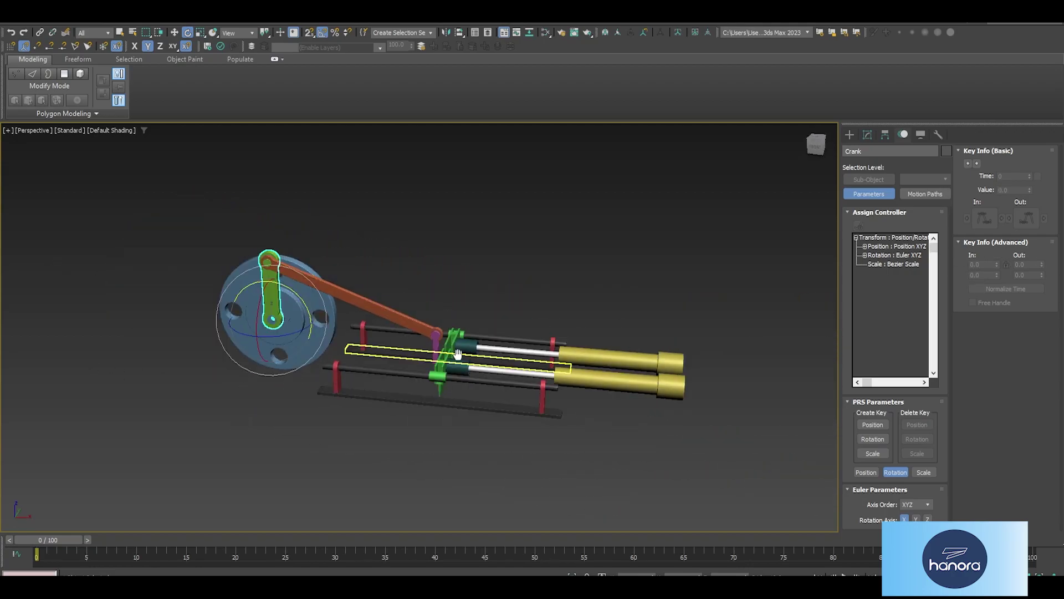
middle_drag(462, 370, 443, 336)
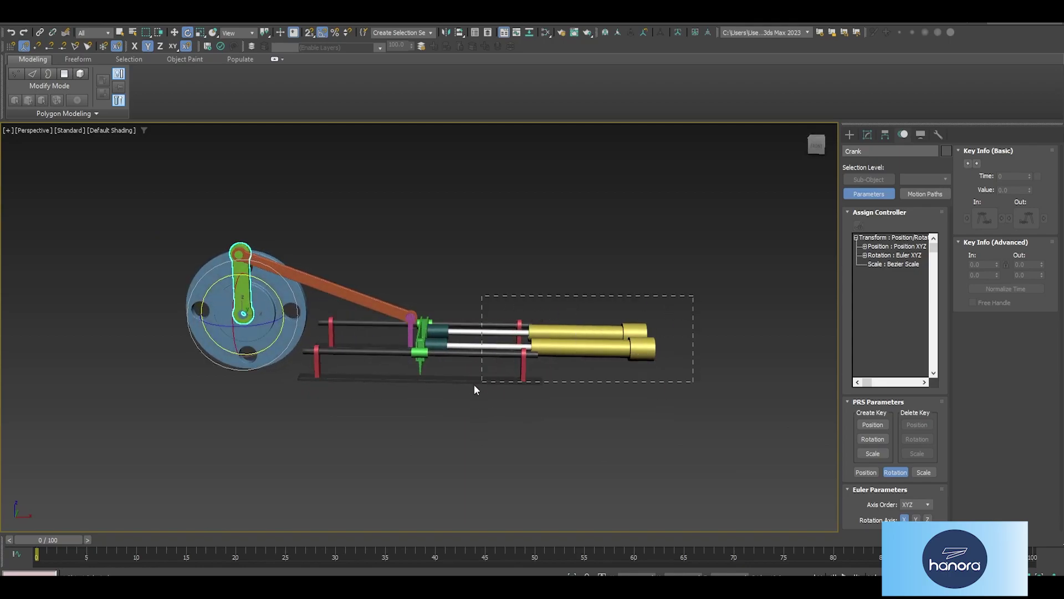
- Select the 13 slider, rail and cylinder objects and shift them left along X in Top view
drag(424, 397, 424, 397)
key(z)
key(w)
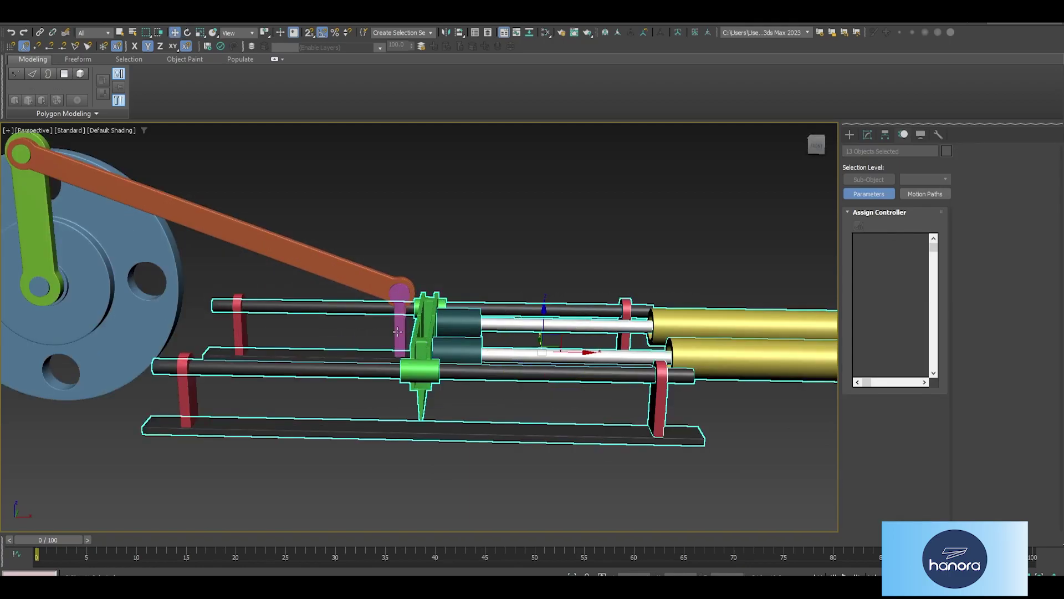
key(alt+w)
key(alt+w)
scroll(388, 269, up, 2)
scroll(610, 299, up, 4)
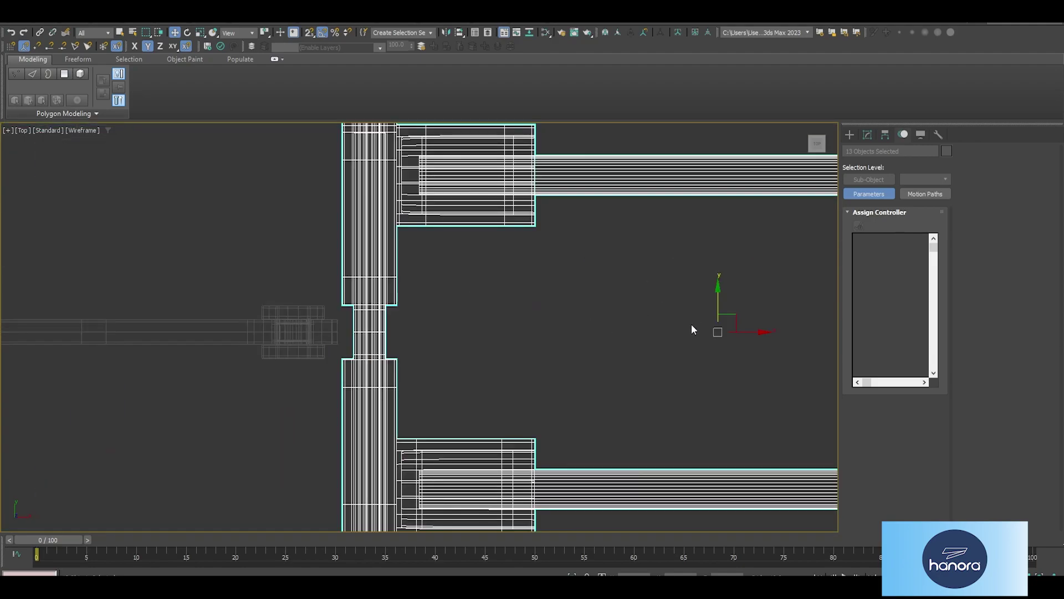
drag(747, 333, 672, 336)
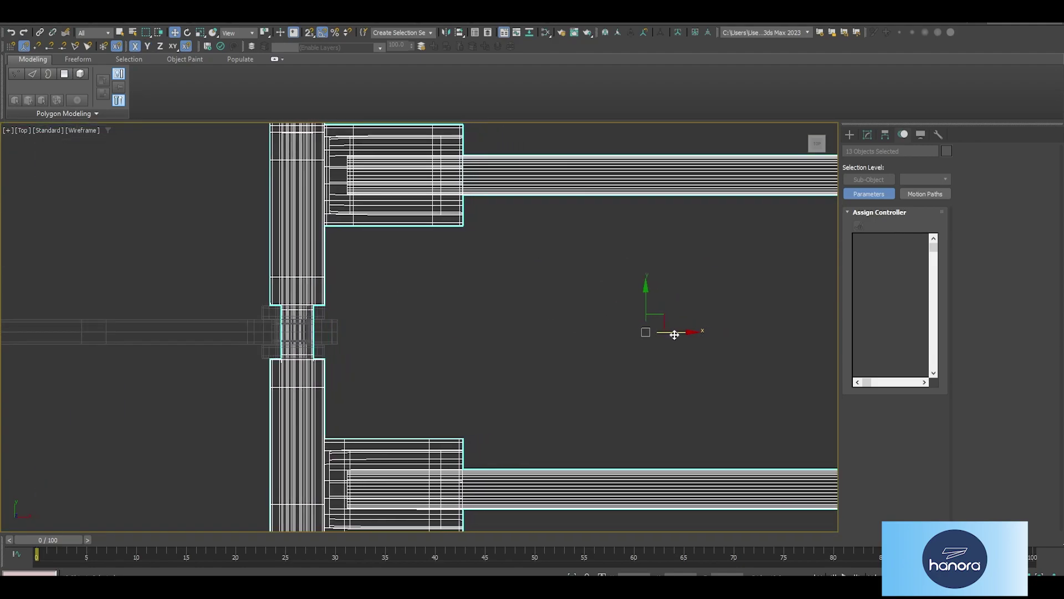
- Check the shifted assembly's position in the maximized Front view
key(alt+w)
scroll(610, 222, down, 3)
key(alt+w)
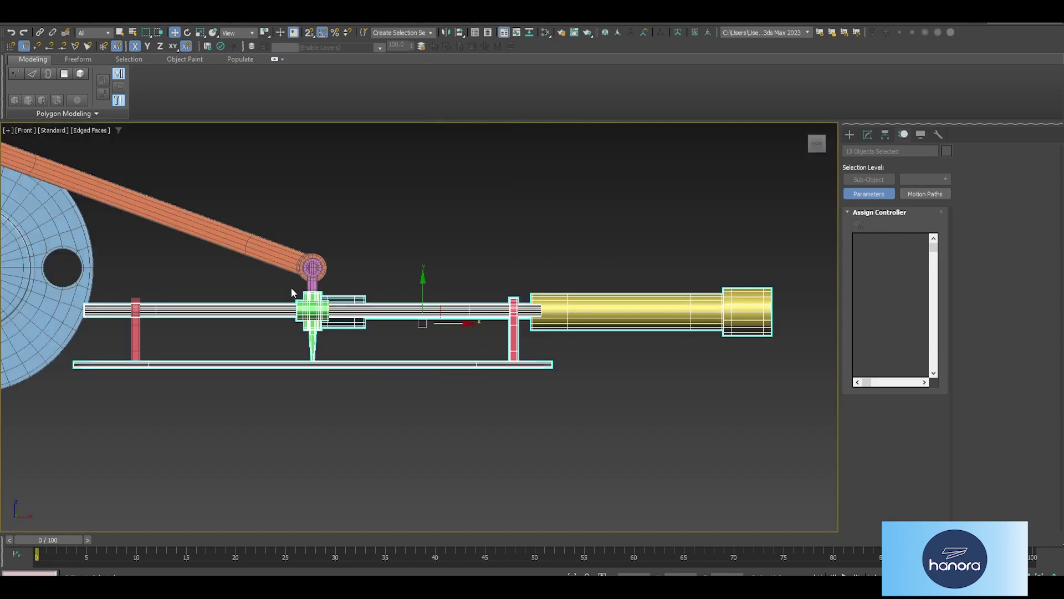
scroll(293, 290, up, 3)
scroll(360, 314, up, 2)
key(alt+w)
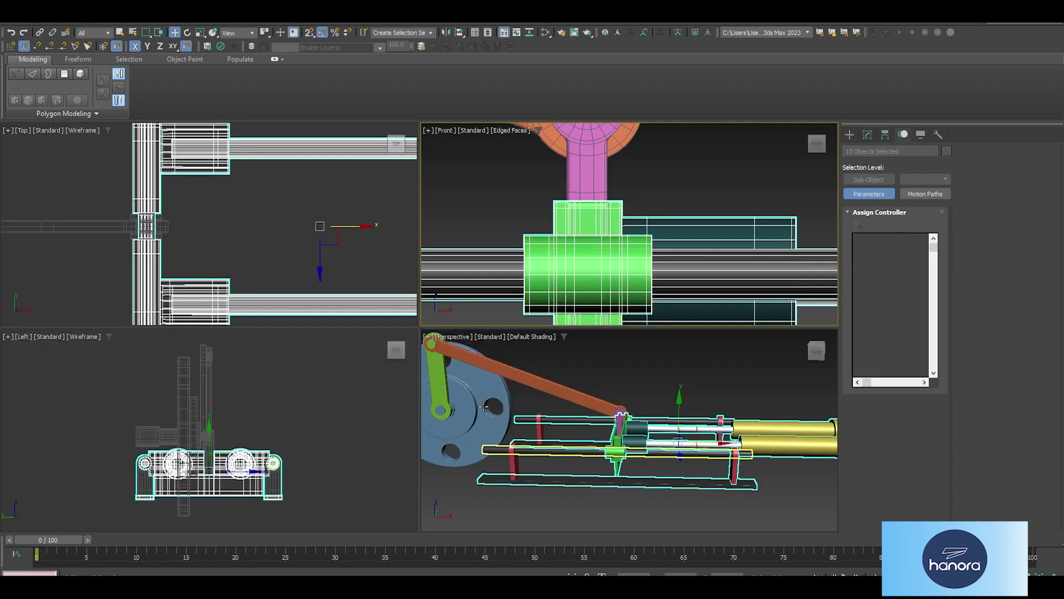
scroll(544, 399, up, 2)
- Orbit the Perspective view around the carriage, cylinders and flywheel to confirm the lever sits in the carriage
key(alt+w)
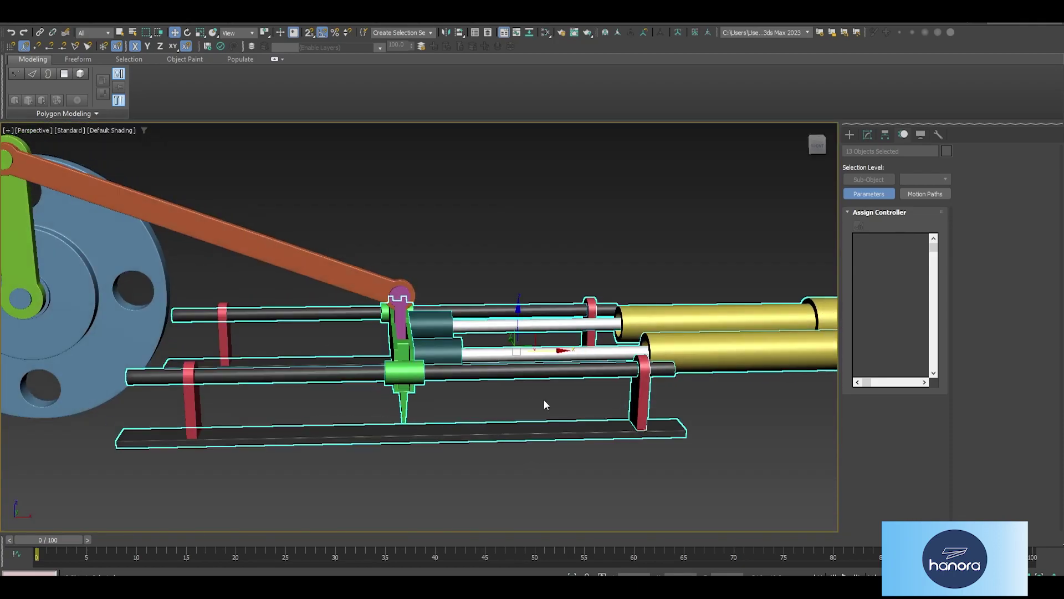
alt+middle_drag(543, 399, 499, 388)
scroll(398, 355, up, 4)
alt+middle_drag(398, 355, 418, 423)
scroll(459, 333, up, 2)
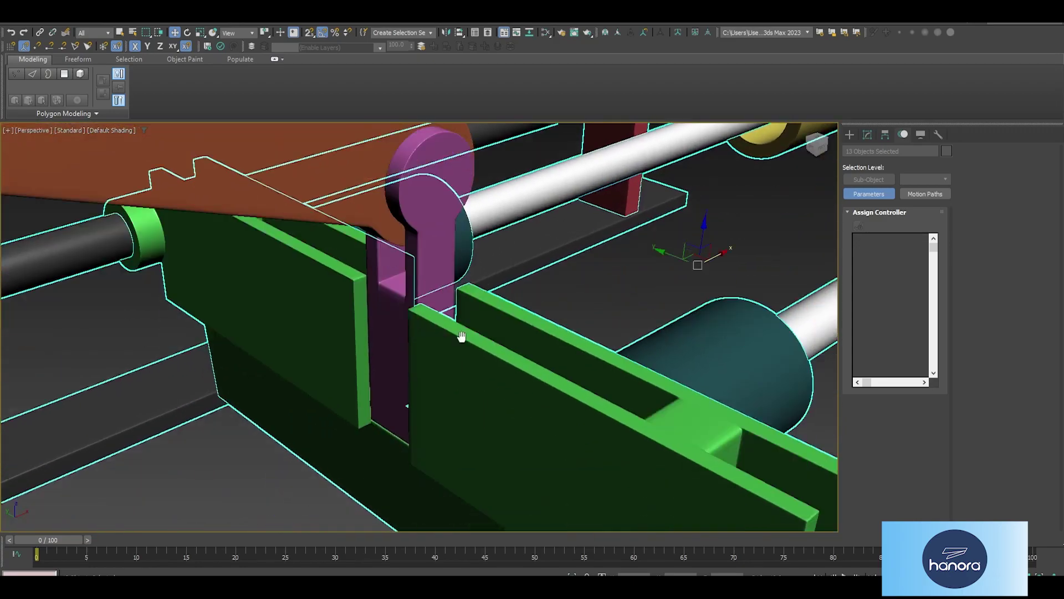
scroll(463, 254, up, 3)
scroll(433, 229, down, 2)
mouse_move(444, 254)
alt+middle_down()
mouse_move(423, 290)
mouse_move(444, 245)
mouse_move(344, 436)
alt+middle_up()
scroll(307, 221, up, 2)
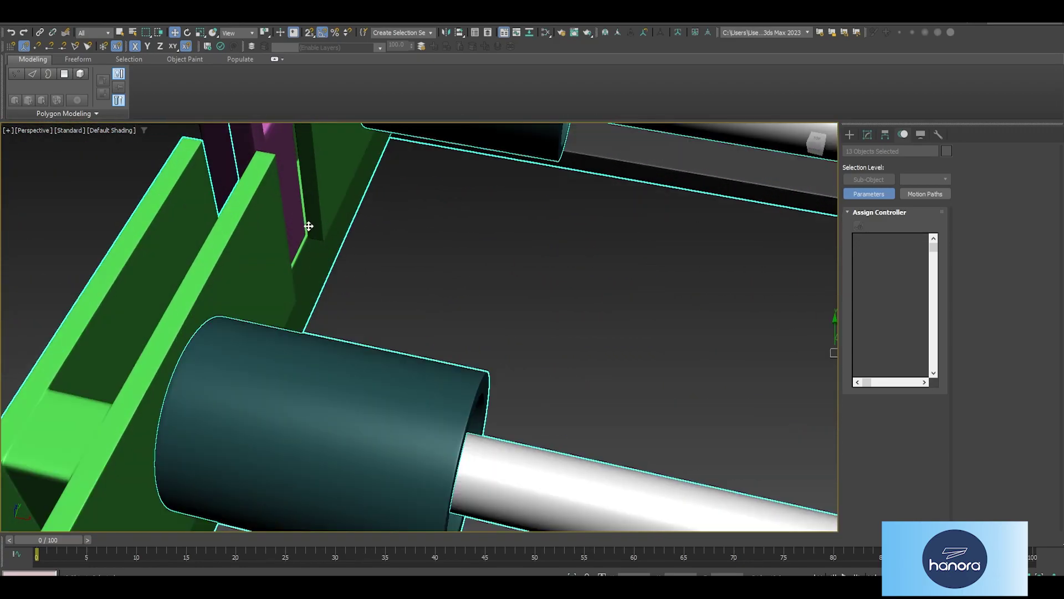
scroll(299, 255, down, 3)
mouse_move(311, 283)
alt+middle_down()
mouse_move(368, 295)
mouse_move(391, 283)
alt+middle_up()
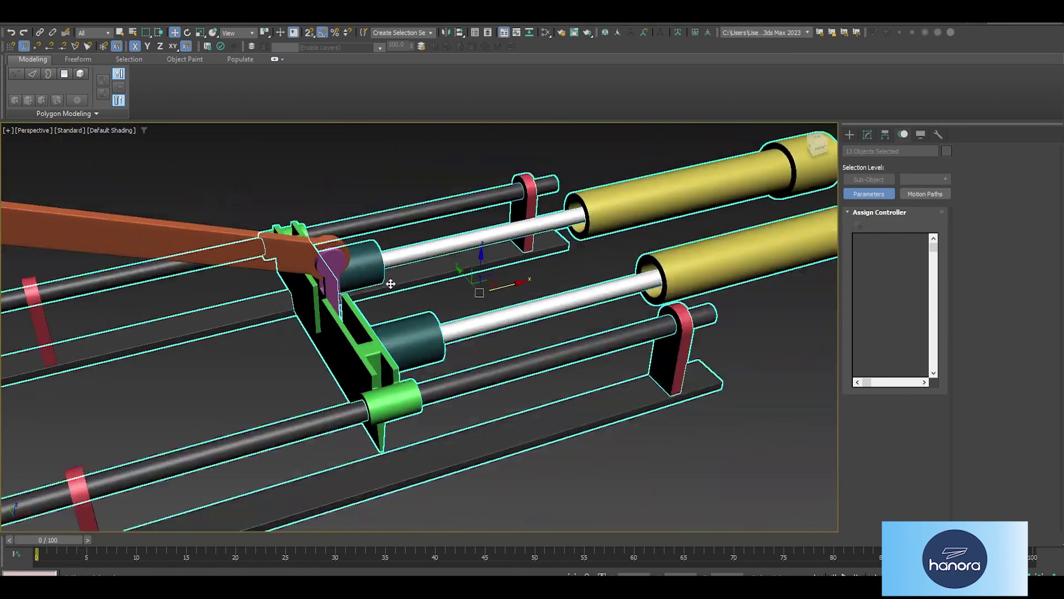
scroll(391, 283, down, 3)
mouse_move(406, 197)
alt+middle_down()
mouse_move(473, 340)
mouse_move(497, 331)
alt+middle_up()
- Select the green carriage Plate with Select and Link active, and frame the flywheel and crank
scroll(413, 332, up, 2)
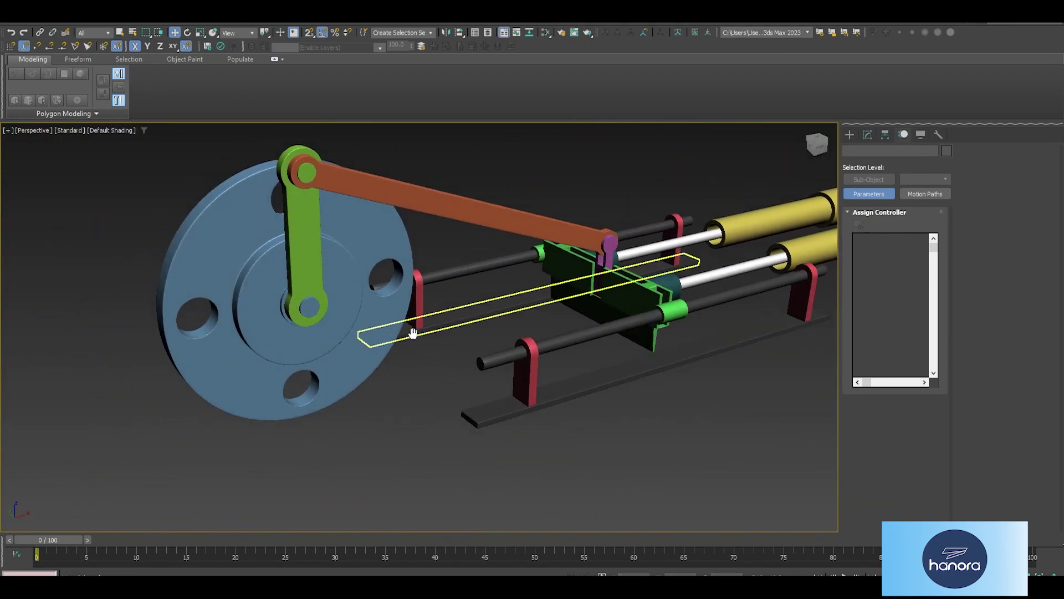
click(413, 333)
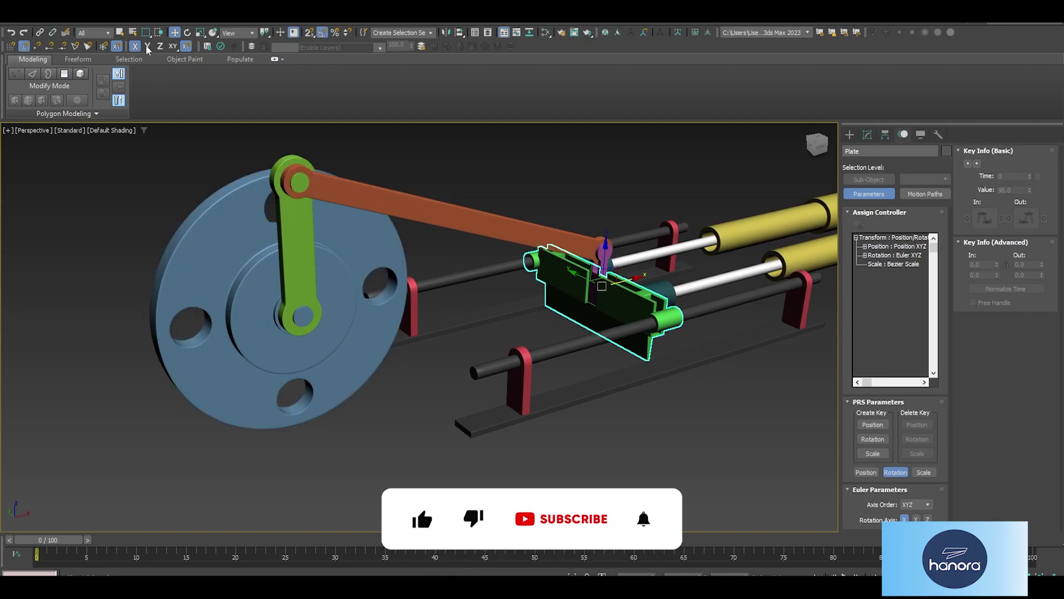
click(39, 32)
scroll(610, 286, up, 4)
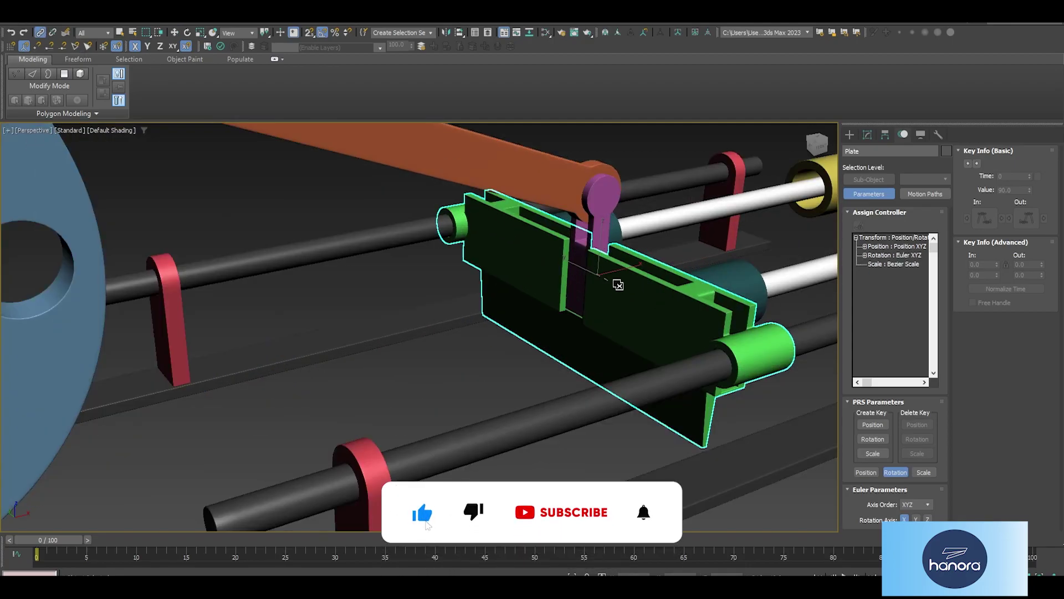
scroll(621, 289, down, 3)
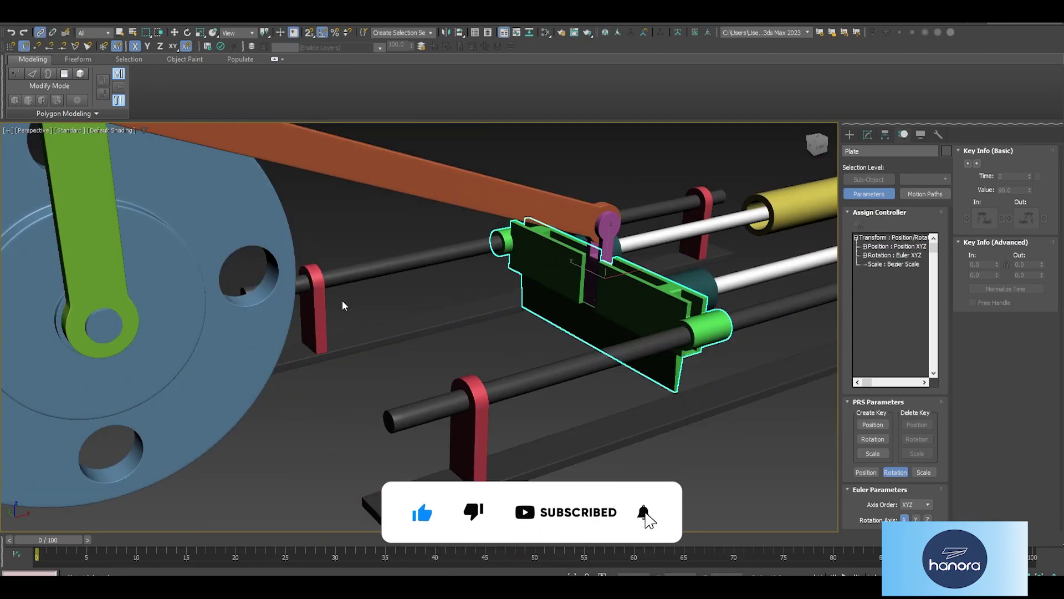
middle_drag(342, 305, 474, 366)
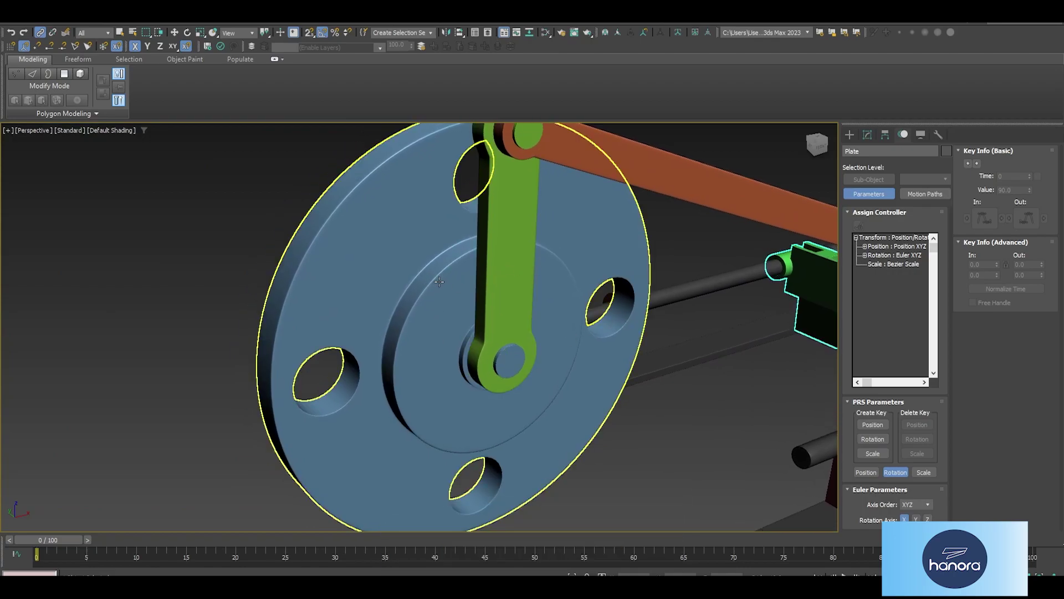
- Turn the Crank back and forth to test the slider linkage, leaving it upright
click(443, 274)
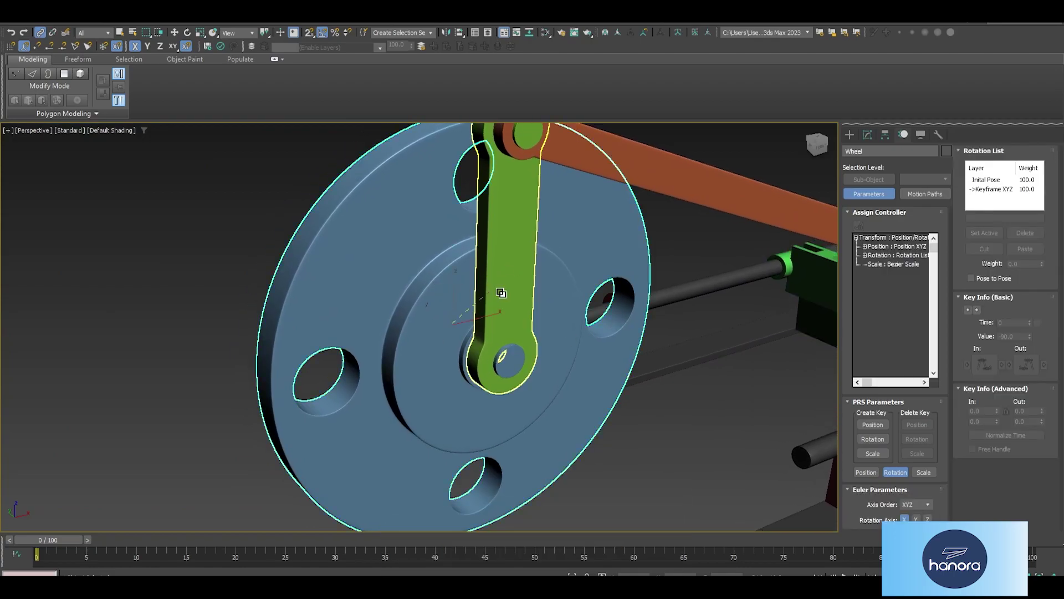
click(514, 250)
scroll(515, 266, down, 5)
scroll(518, 283, up, 2)
key(e)
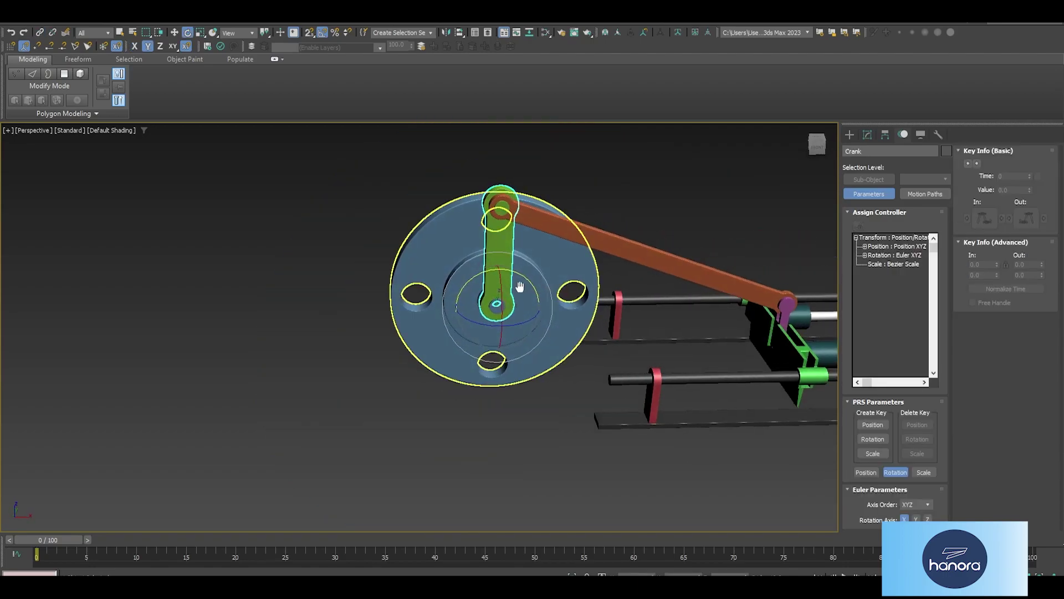
middle_drag(519, 286, 417, 261)
drag(414, 256, 86, 288)
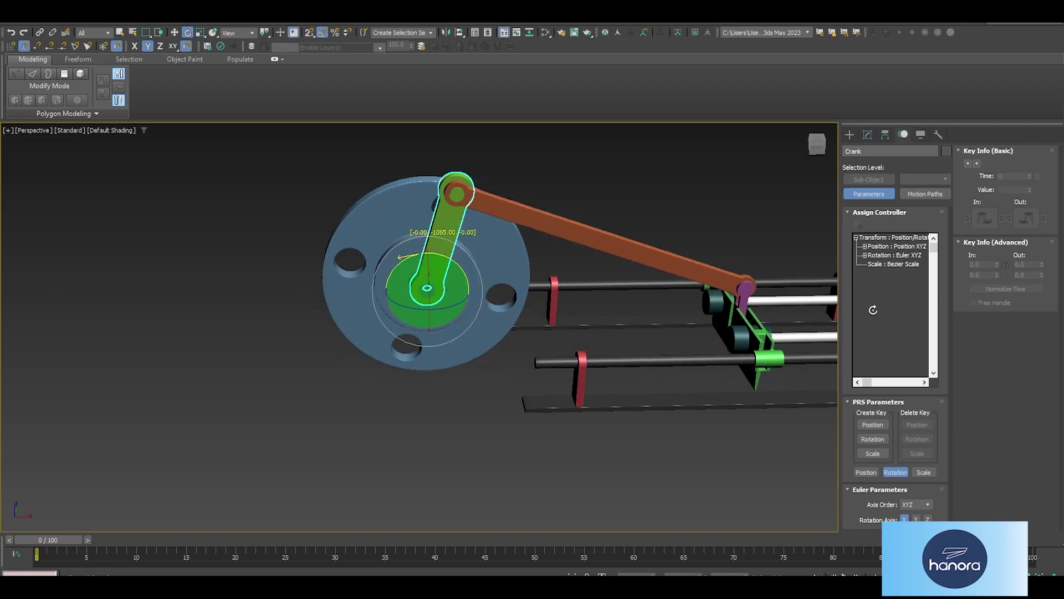
drag(86, 288, 655, 336)
mouse_move(655, 336)
alt+middle_down()
mouse_move(481, 363)
mouse_move(517, 358)
alt+middle_up()
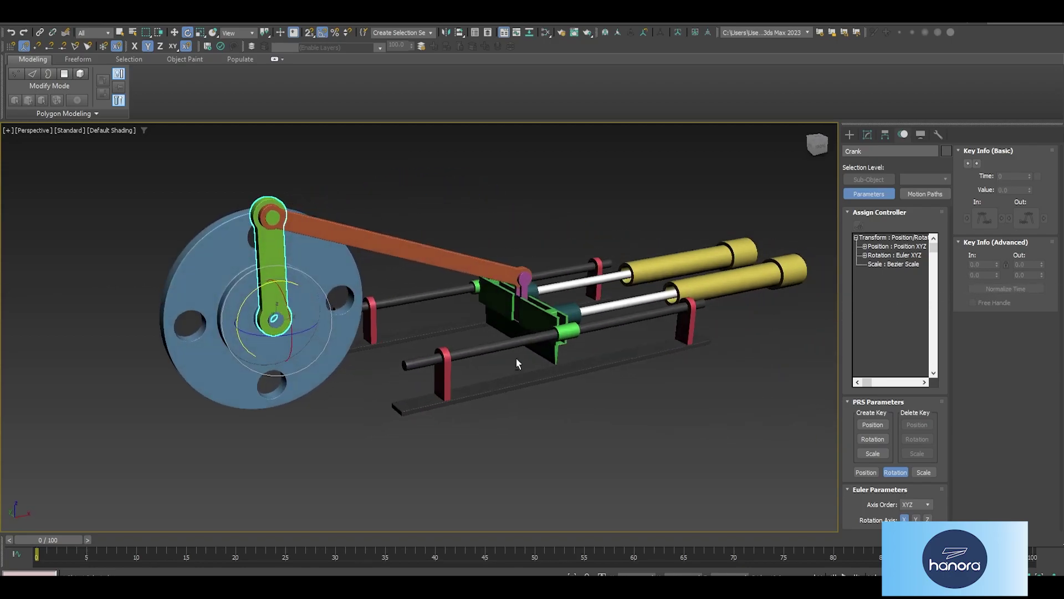
drag(262, 290, 1055, 341)
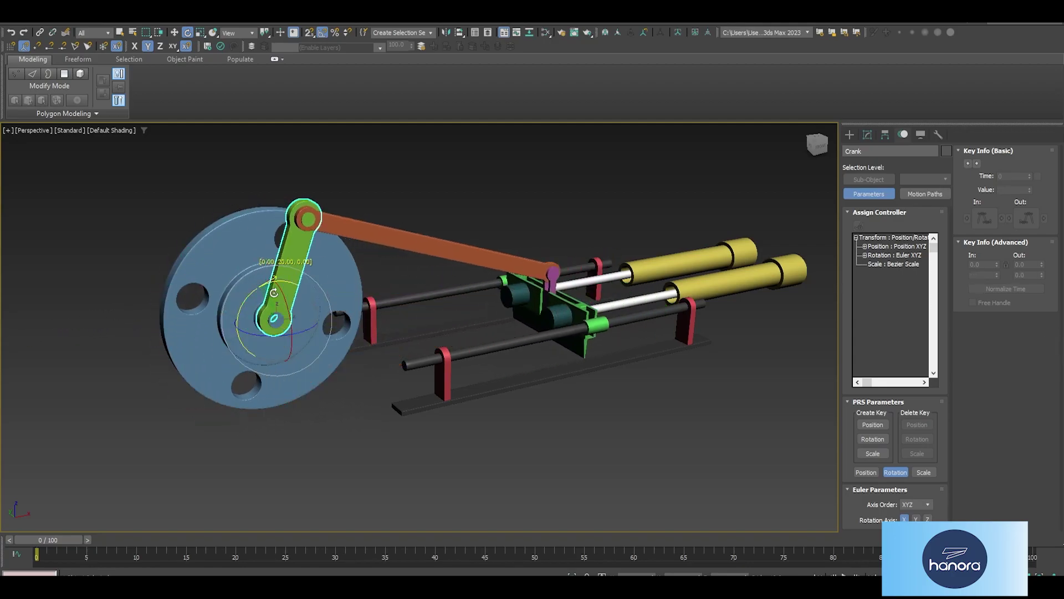
drag(1055, 342, 255, 337)
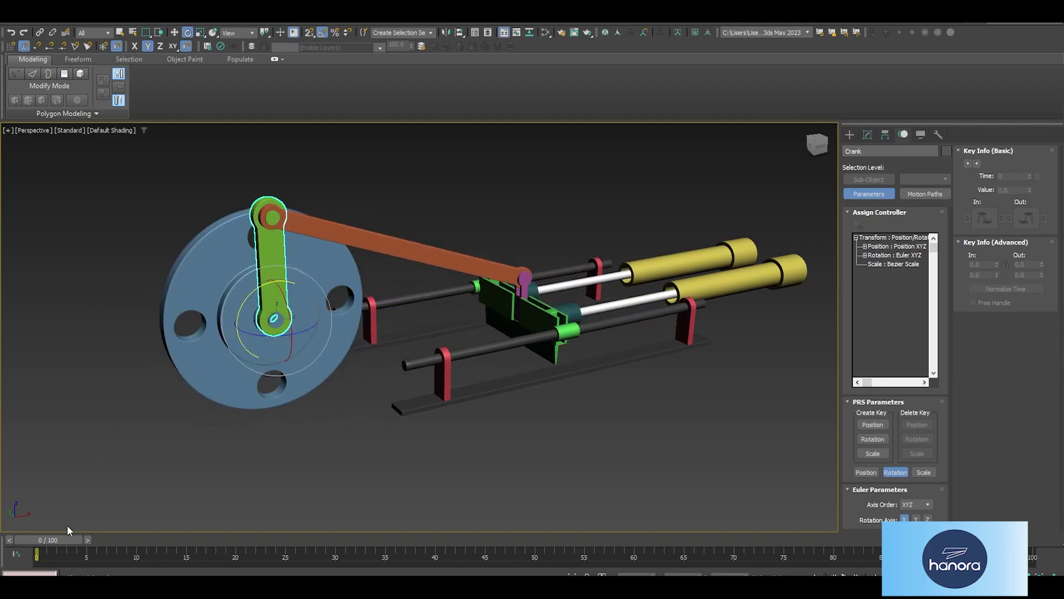
key(q)
- Scrub the timeline to frame 30, then set the Time Configuration End Time to 120
drag(55, 537, 415, 533)
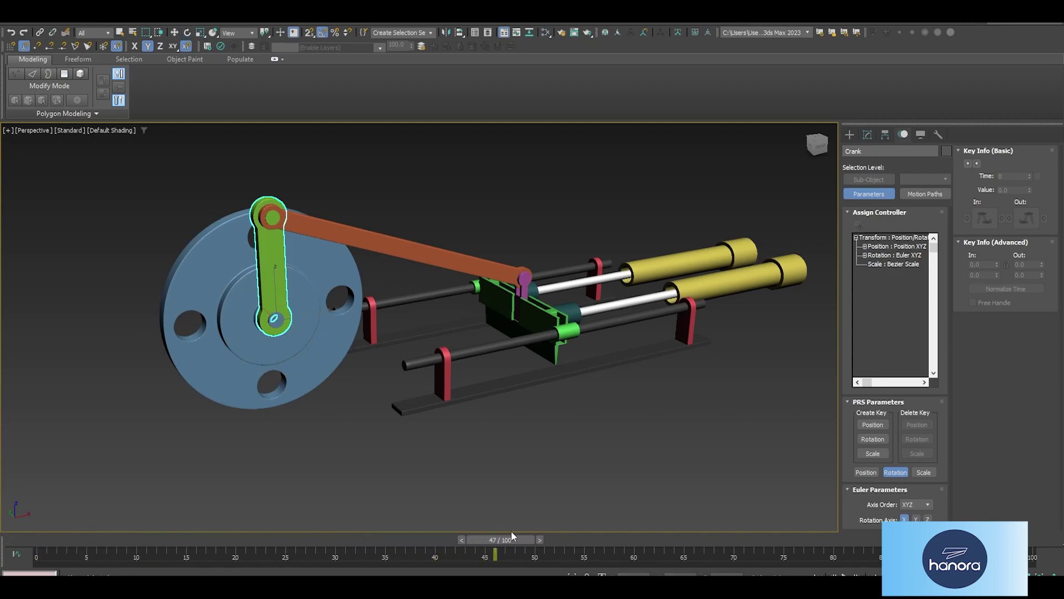
drag(541, 534, 351, 533)
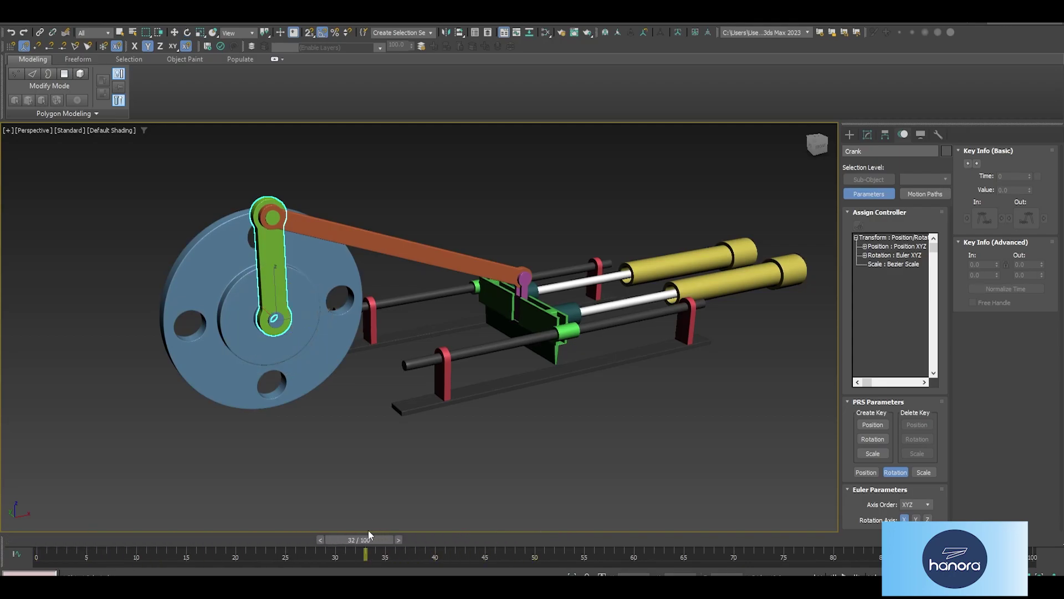
key(e)
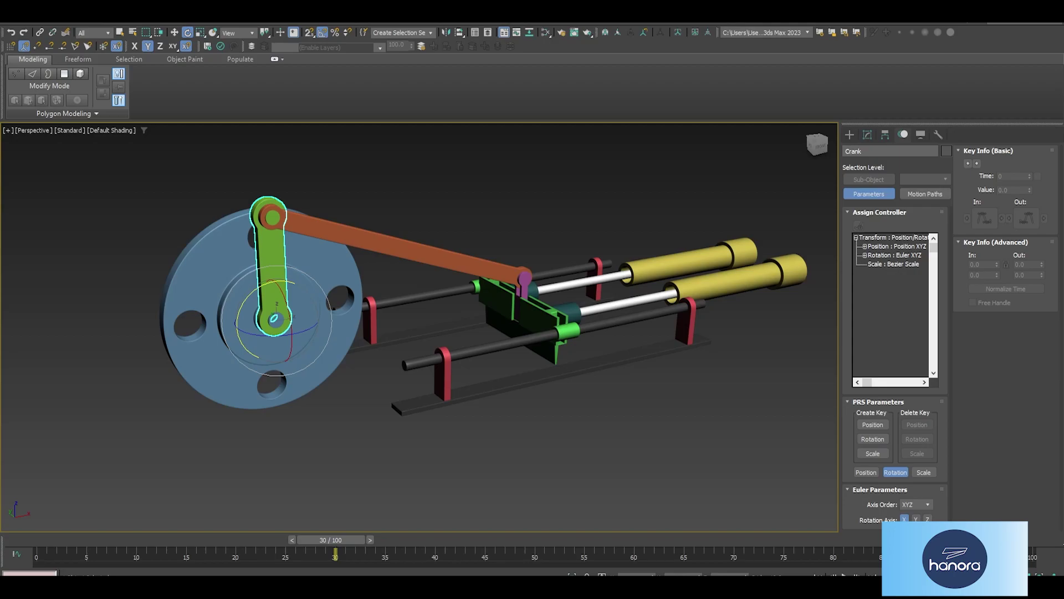
click(875, 568)
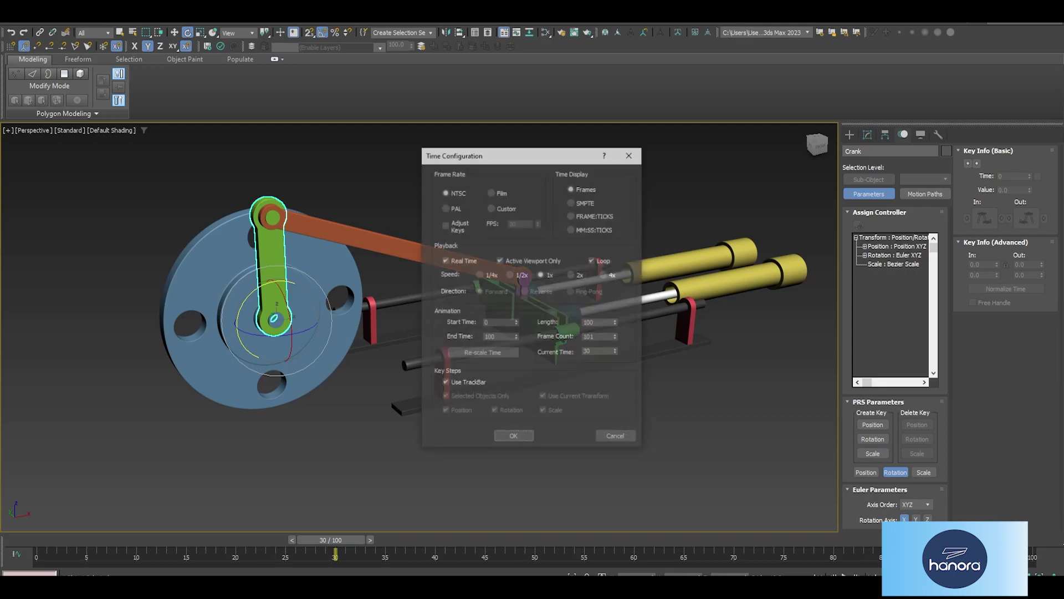
double_click(505, 337)
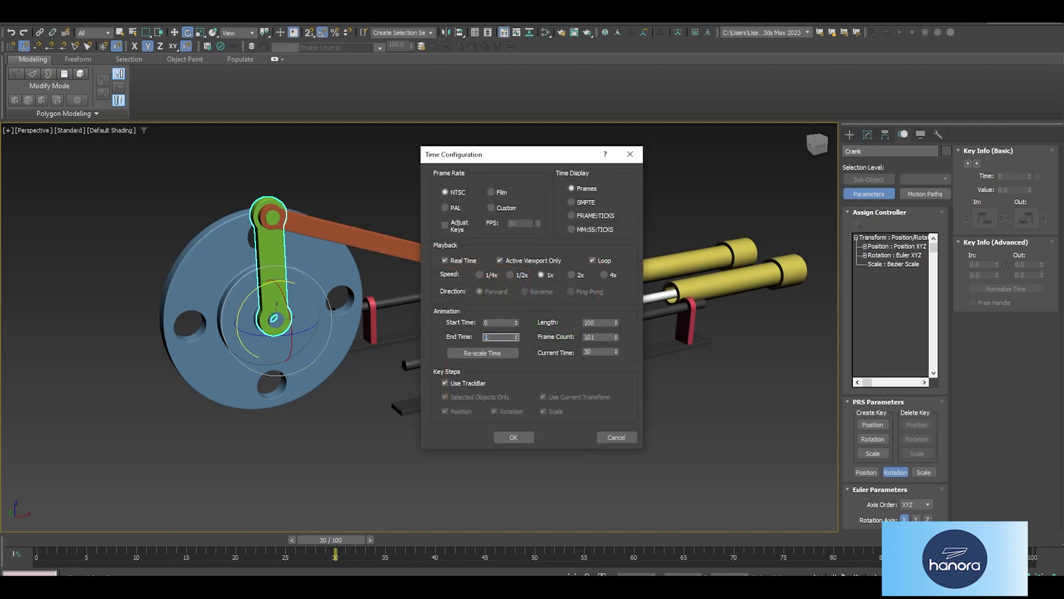
text(120)
key(Return)
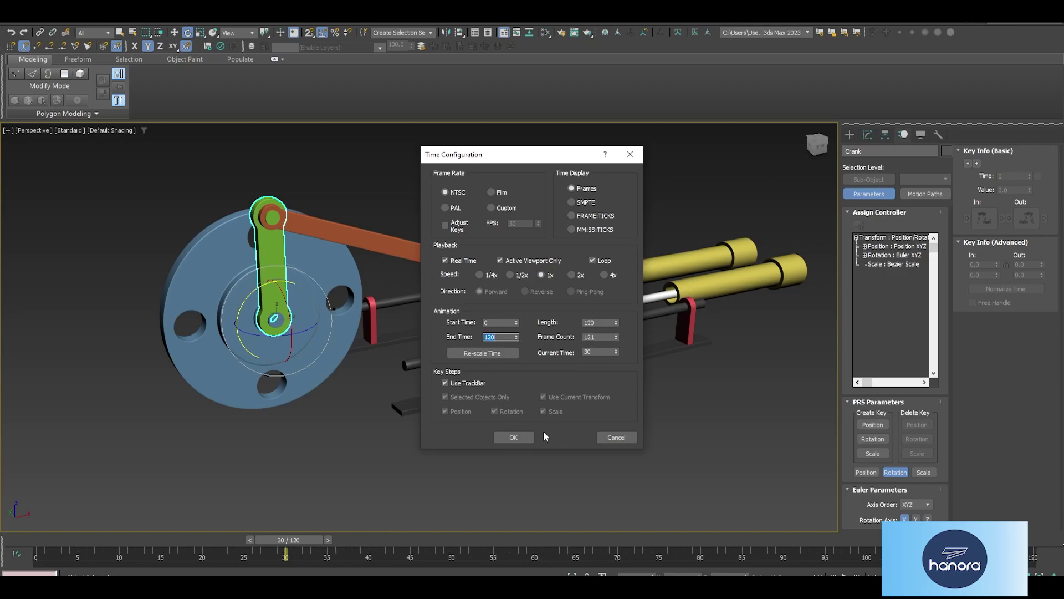
click(521, 437)
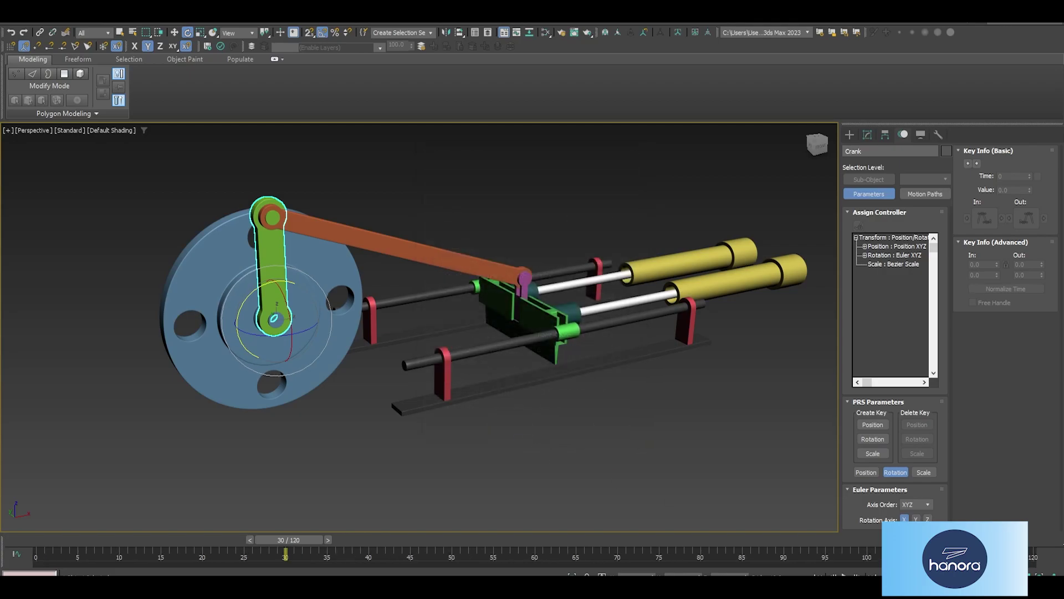
- With Auto Key on, rotate the Crank -360° on Y at frame 30, then play from frame 0 to check
key(n)
middle_drag(309, 418, 318, 408)
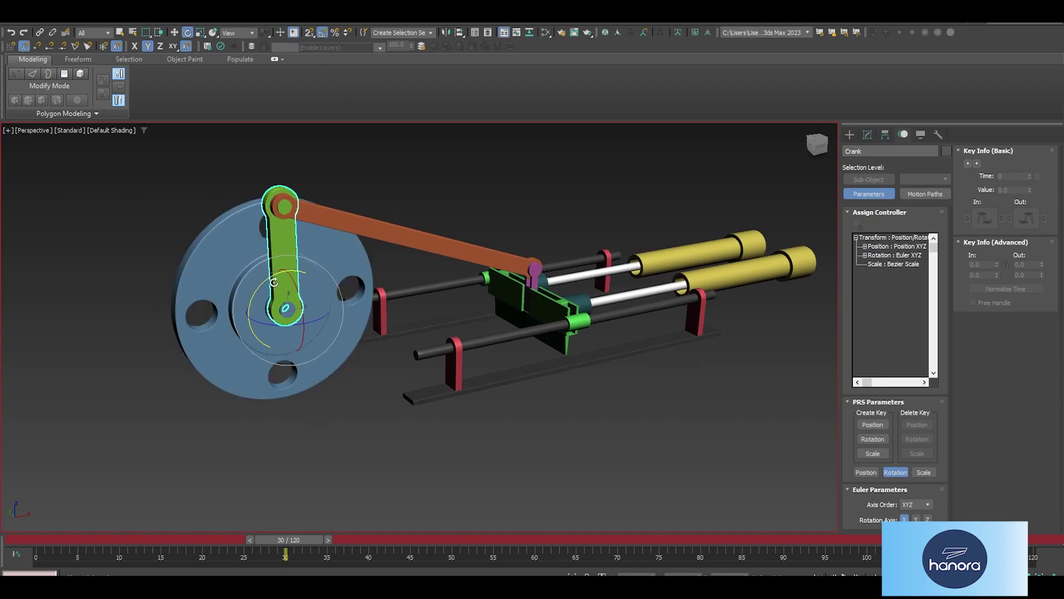
drag(270, 277, 46, 300)
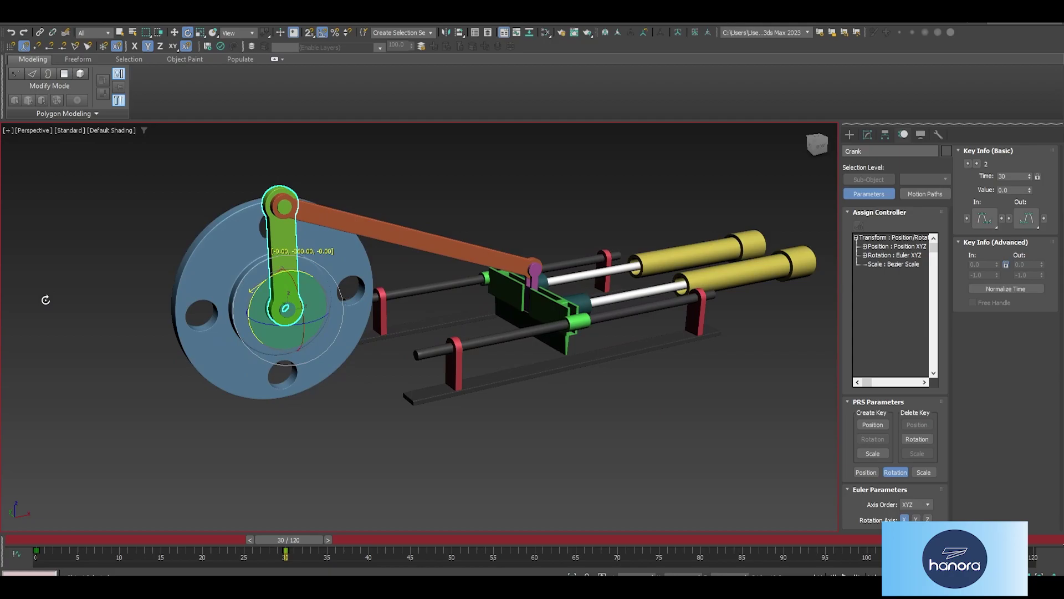
alt+middle_drag(45, 300, 315, 544)
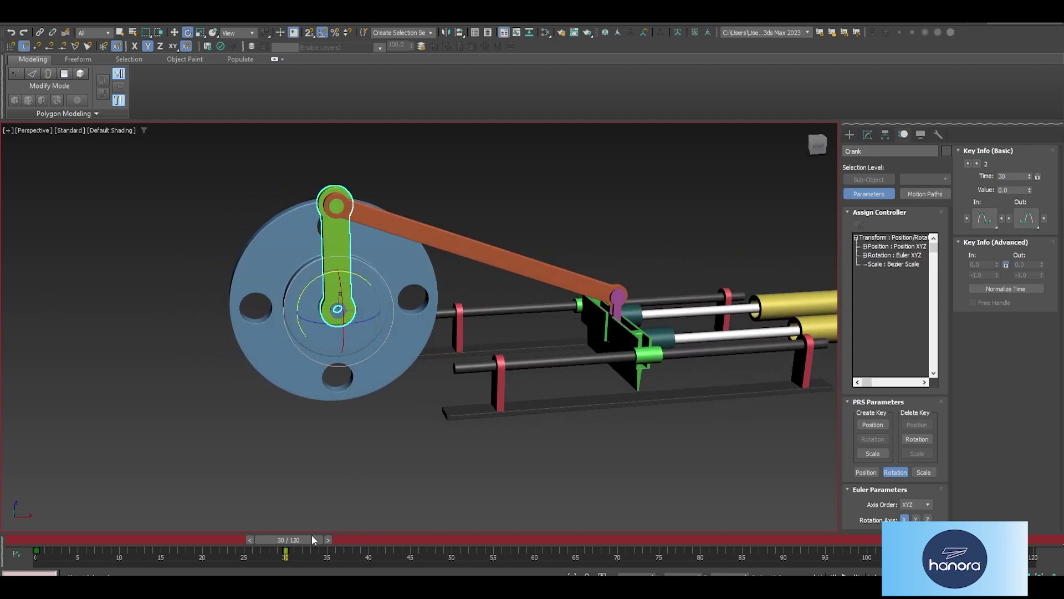
drag(312, 539, 33, 539)
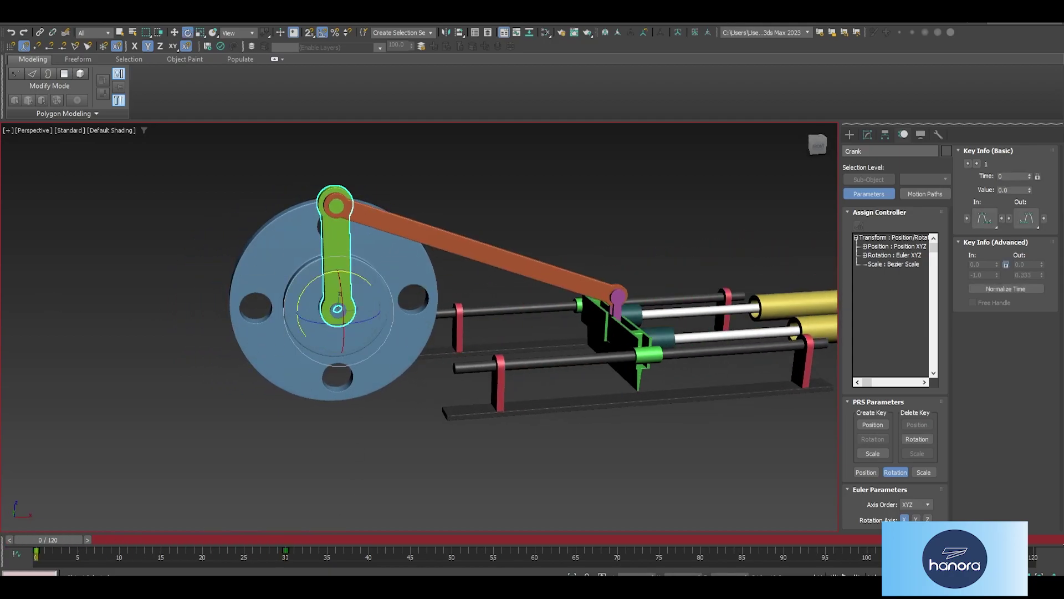
key(/)
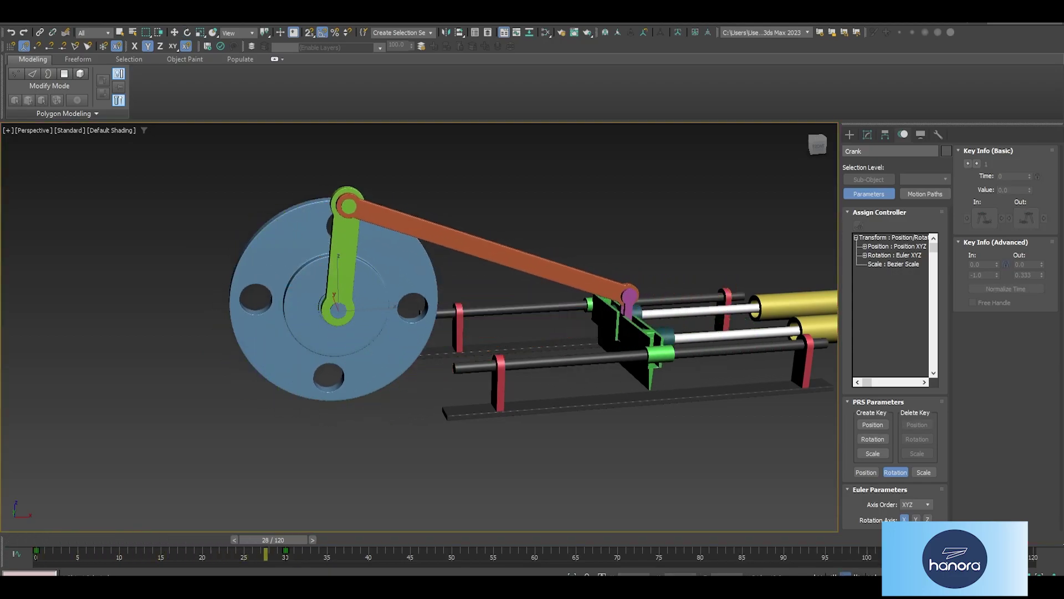
mouse_move(592, 539)
mouse_down()
mouse_move(254, 541)
mouse_move(264, 541)
mouse_up()
key(e)
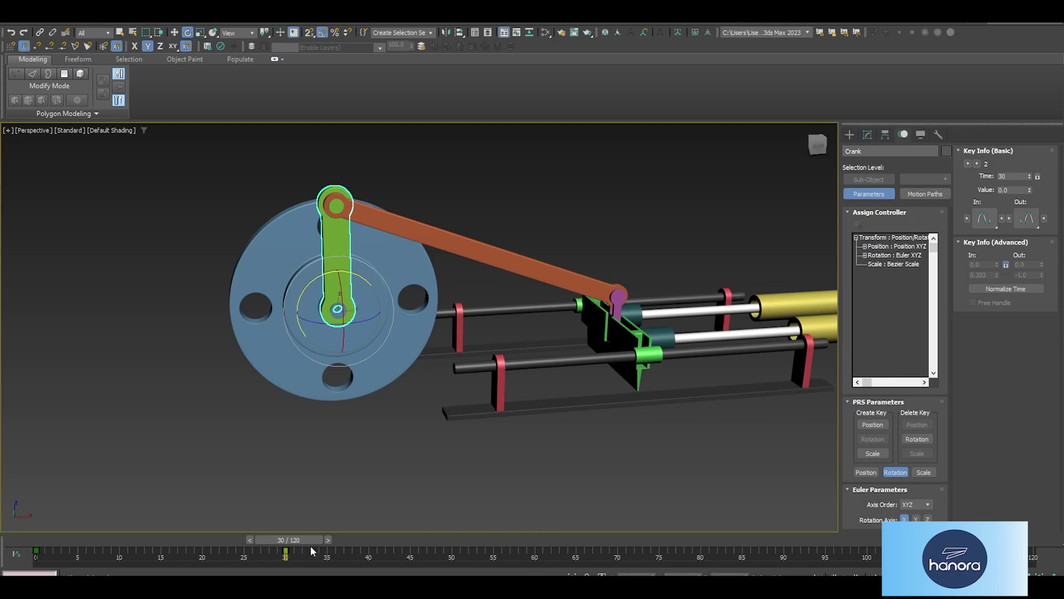
- In the Curve Editor, select both Crank Y Rotation keys and set their tangents to Linear
click(517, 32)
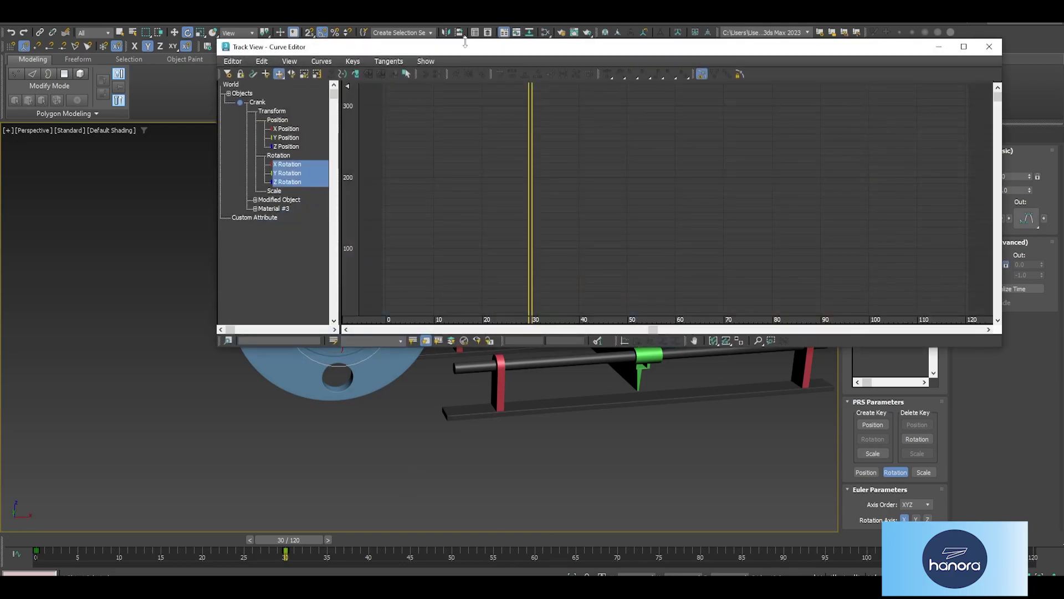
drag(470, 50, 668, 91)
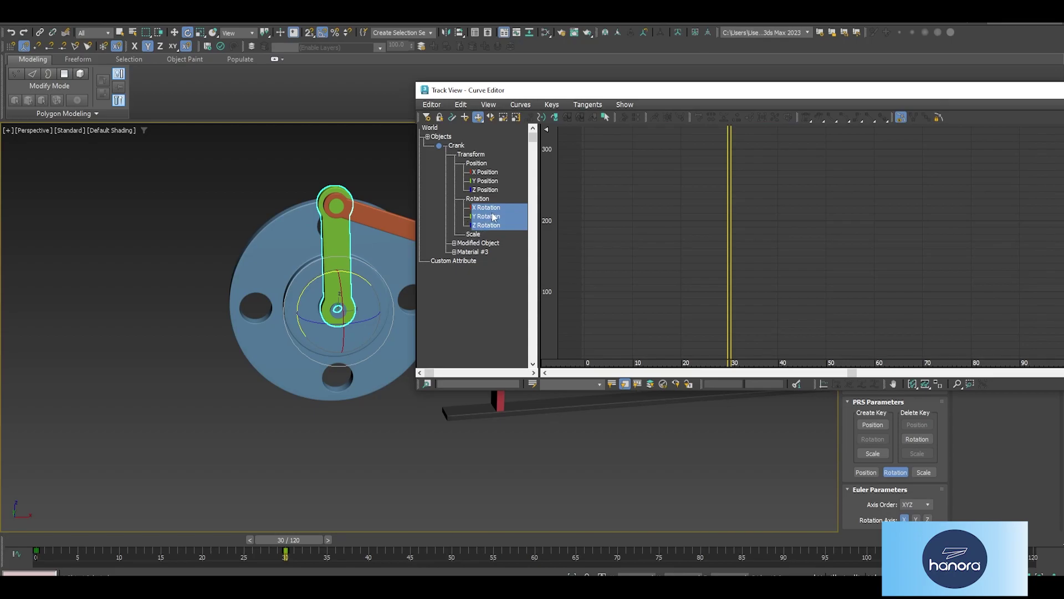
click(493, 217)
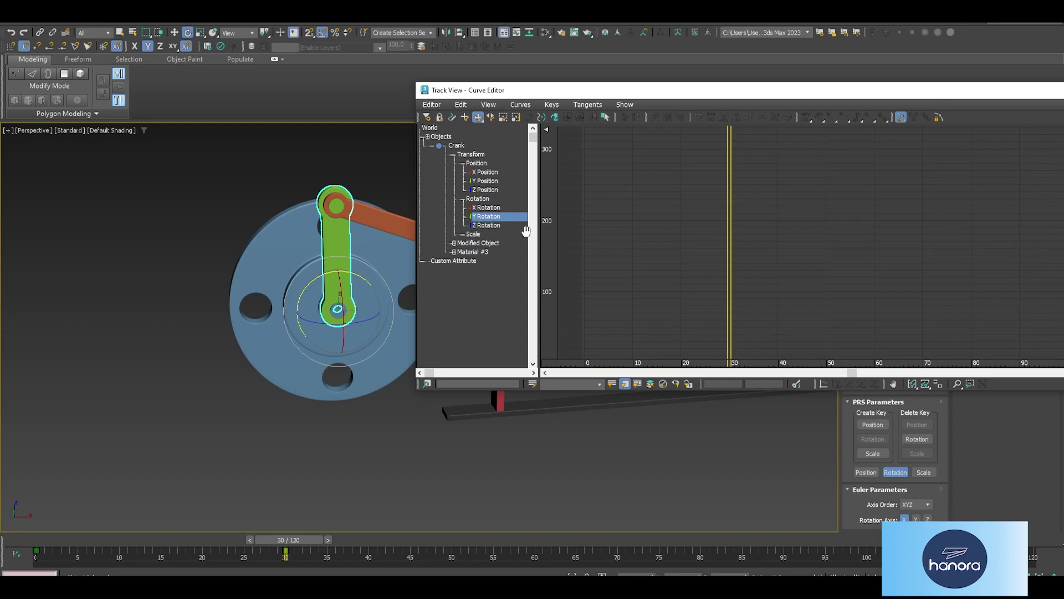
click(957, 384)
drag(784, 257, 741, 198)
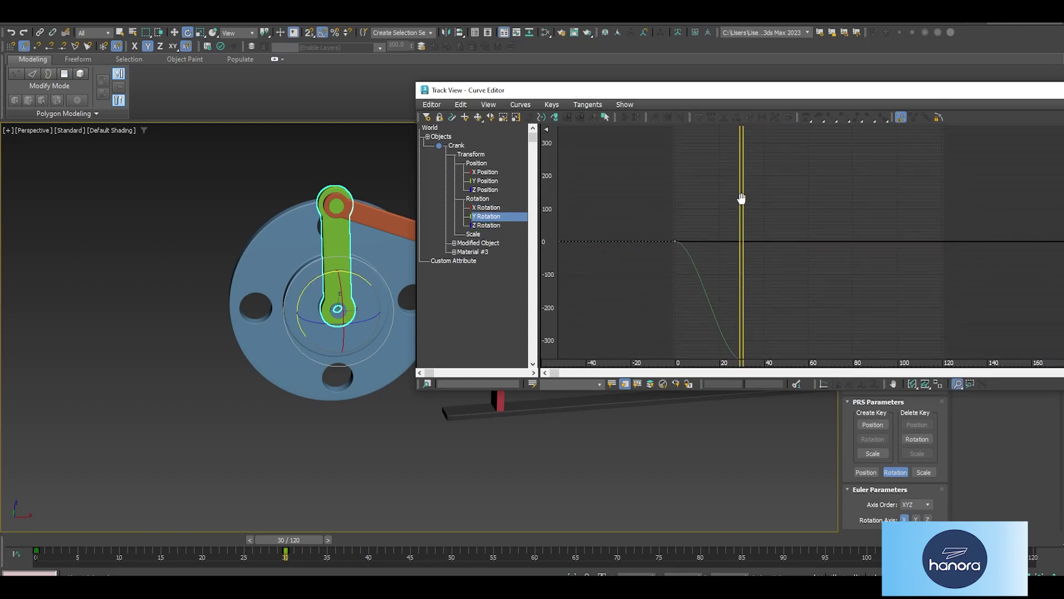
middle_drag(742, 198, 738, 168)
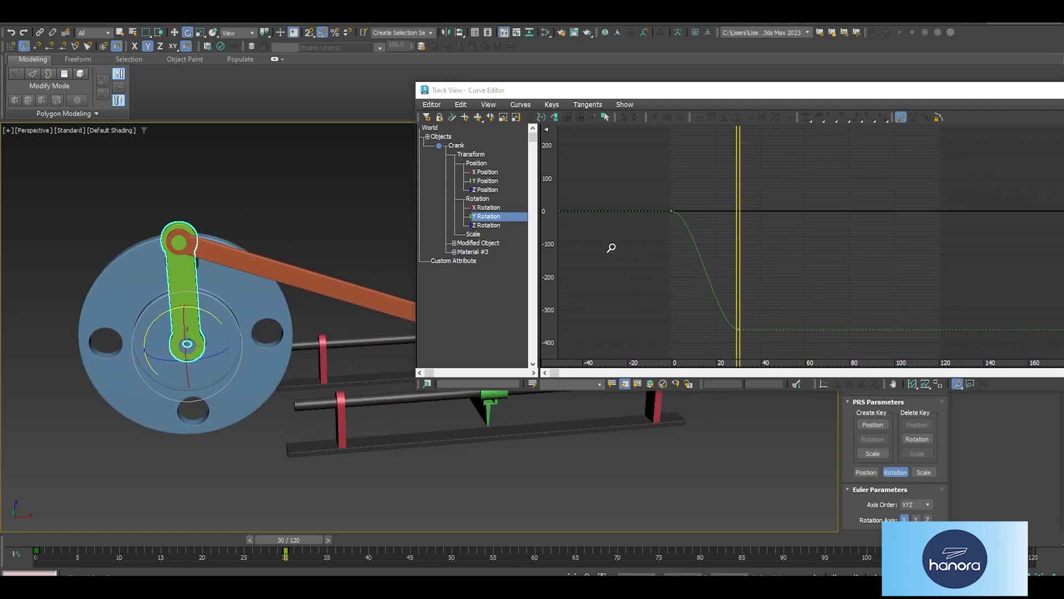
right_click(776, 252)
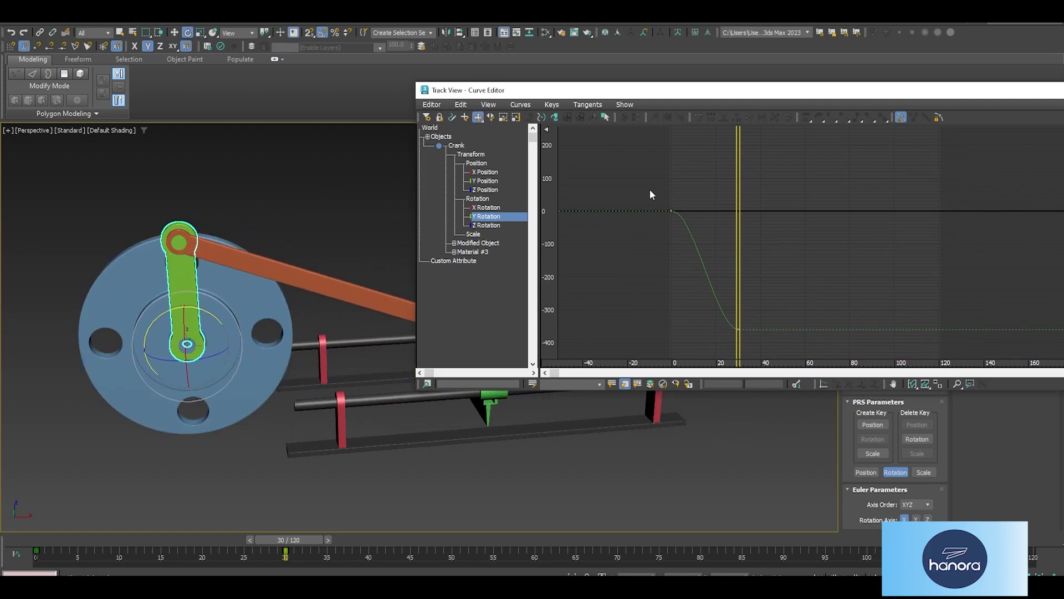
drag(649, 190, 769, 340)
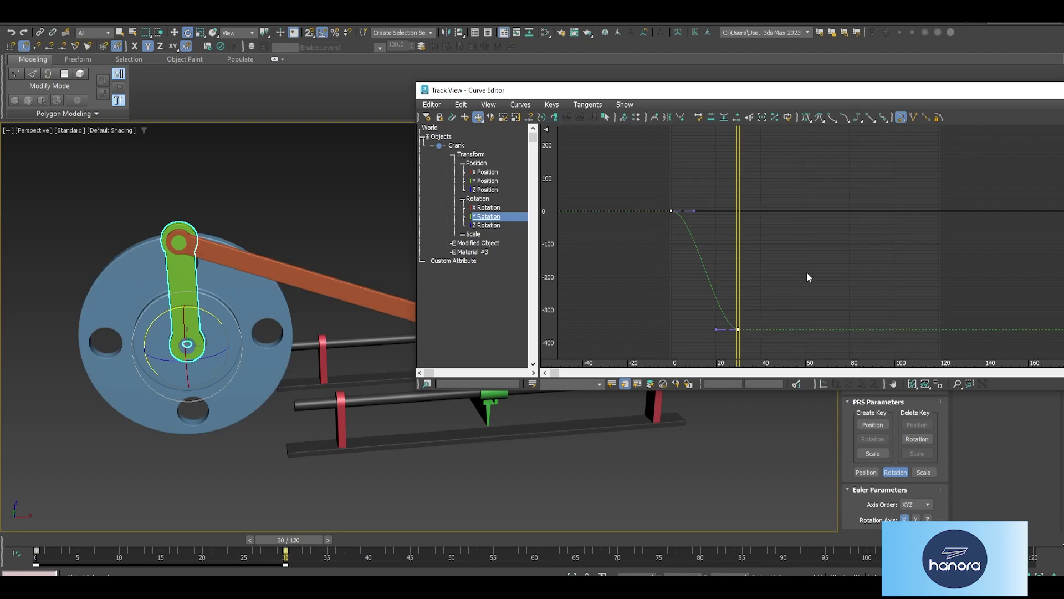
click(870, 119)
- Set the Crank curve's out-of-range type to Relative Repeat, inspect it, and close the Curve Editor
click(555, 118)
drag(527, 111, 406, 92)
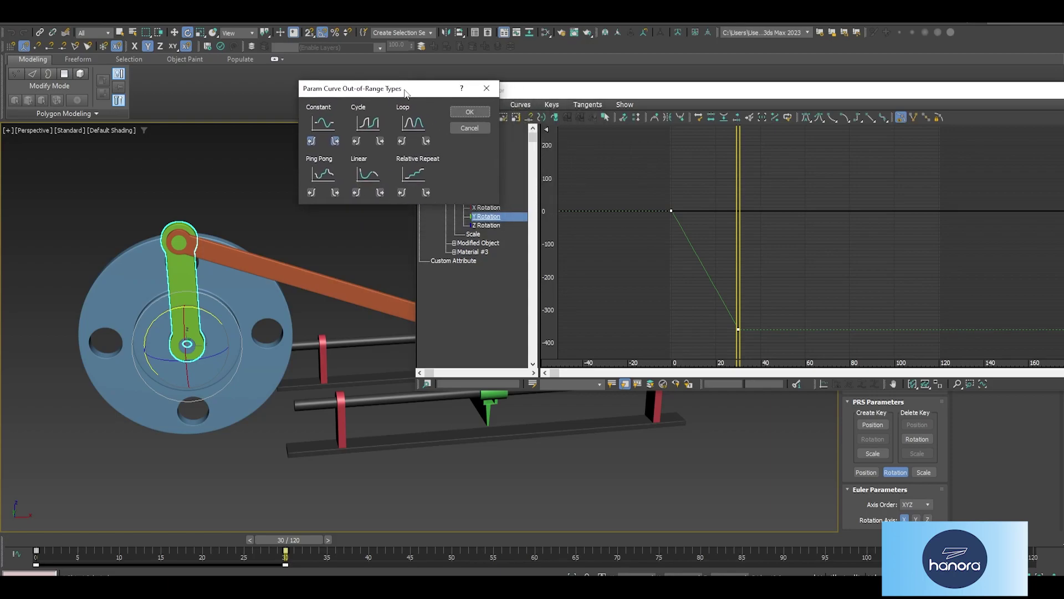
click(413, 175)
click(469, 112)
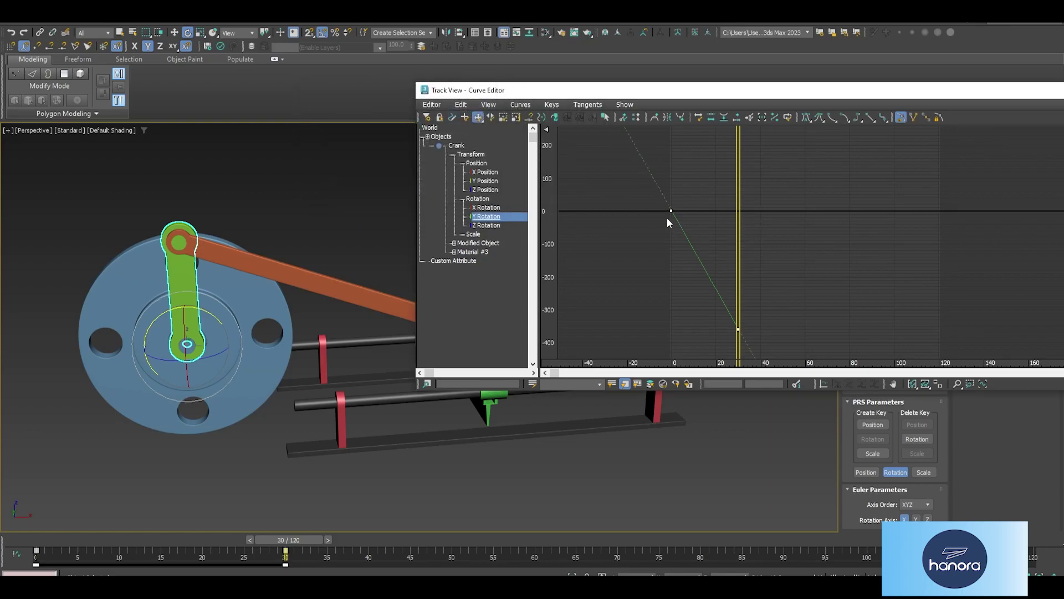
middle_drag(679, 210, 709, 183)
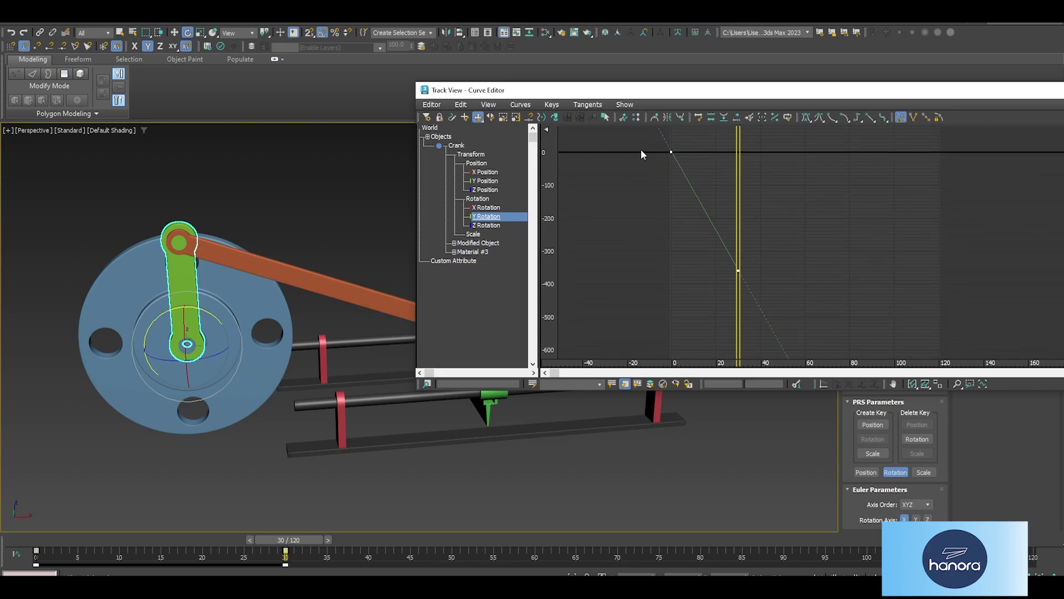
middle_drag(766, 240, 778, 284)
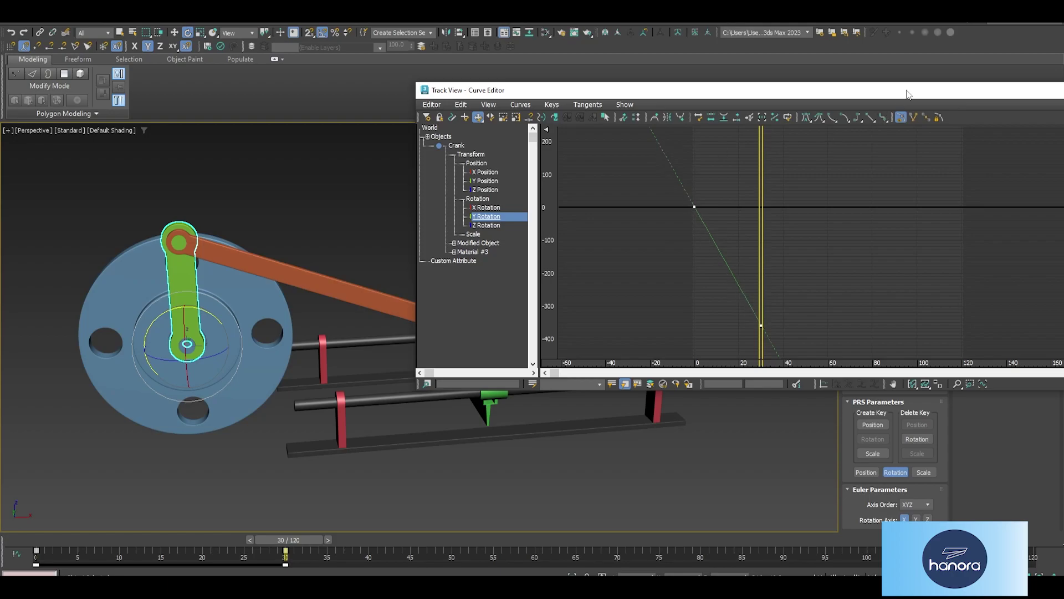
drag(907, 95, 702, 87)
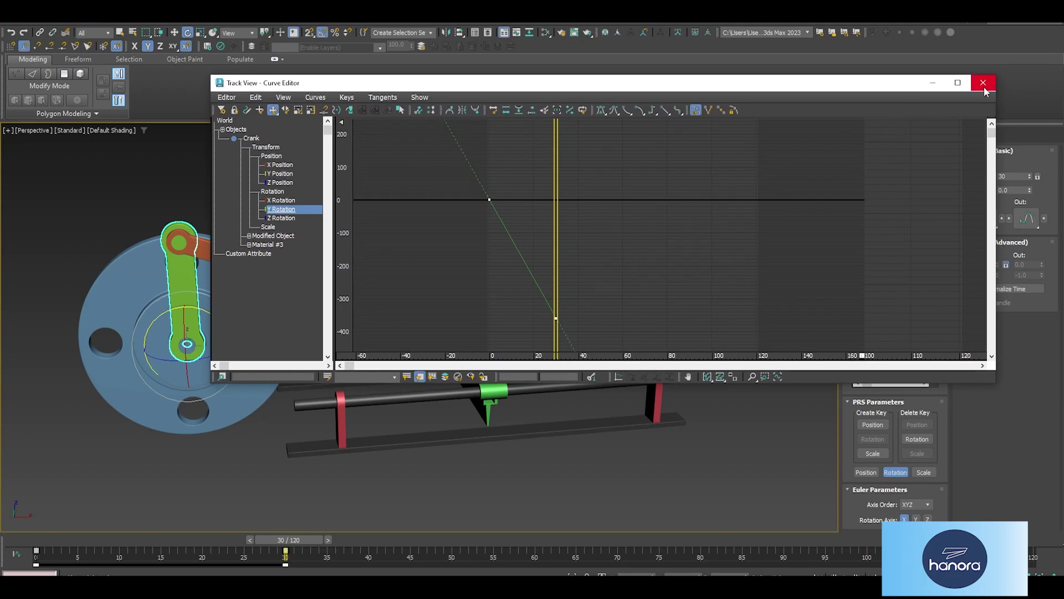
click(983, 88)
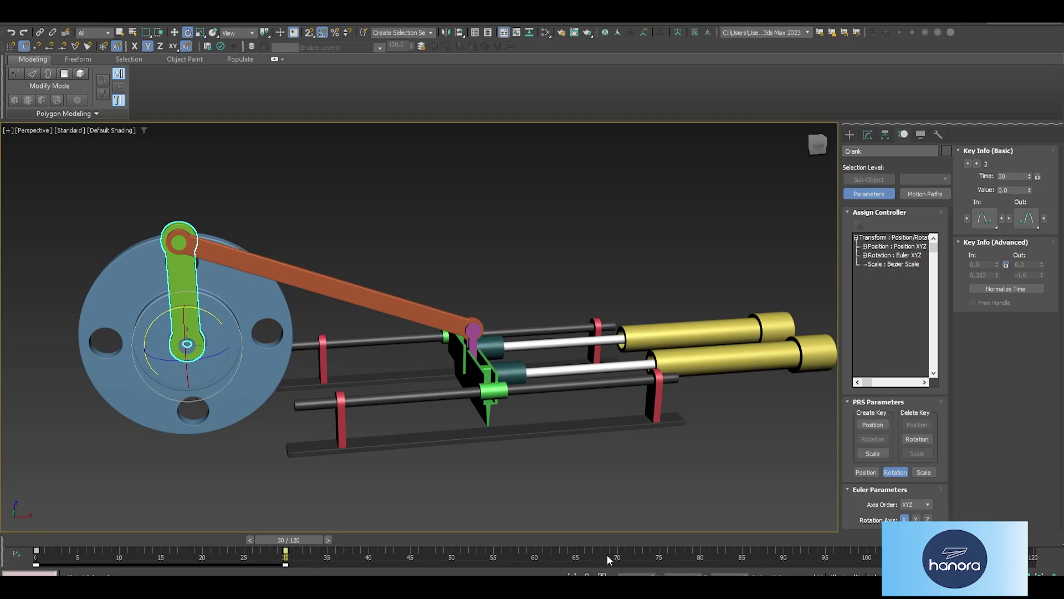
- Play the looping crank animation, stop, rewind to frame 0 and zoom onto the hydraulic cylinders
click(845, 574)
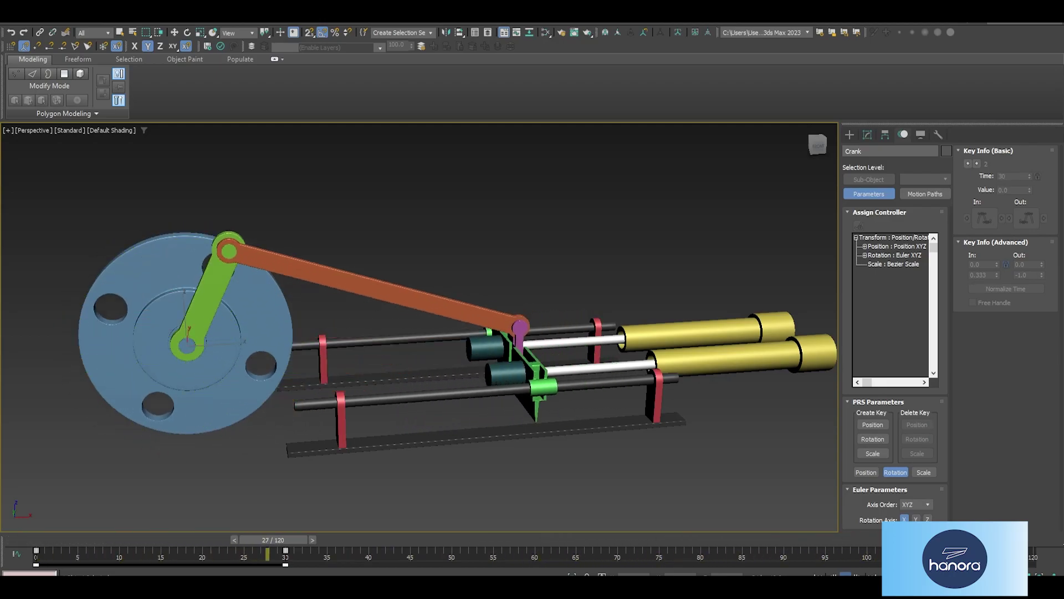
key(e)
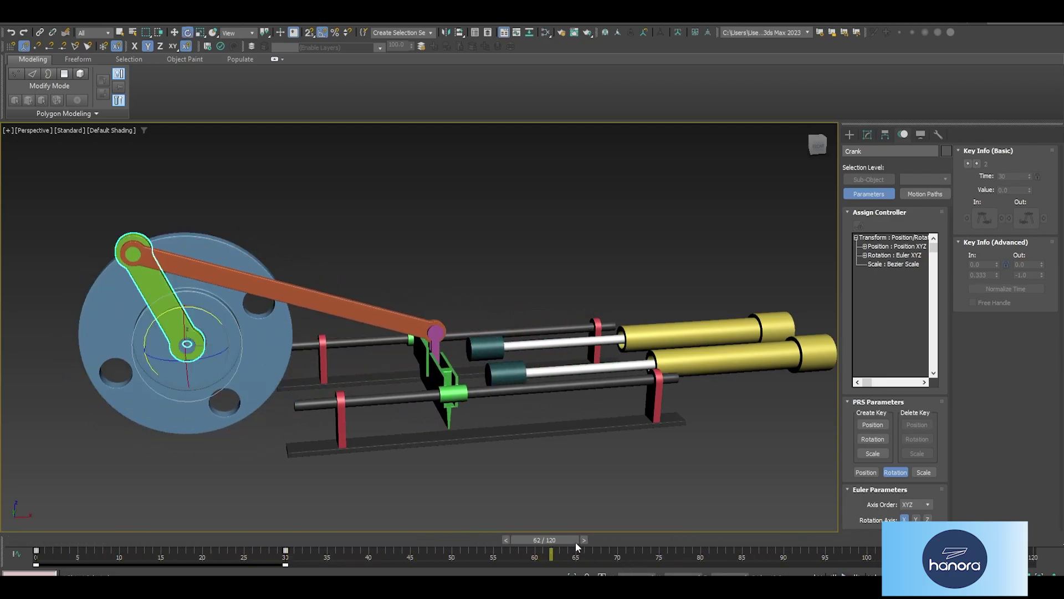
drag(575, 541, 29, 552)
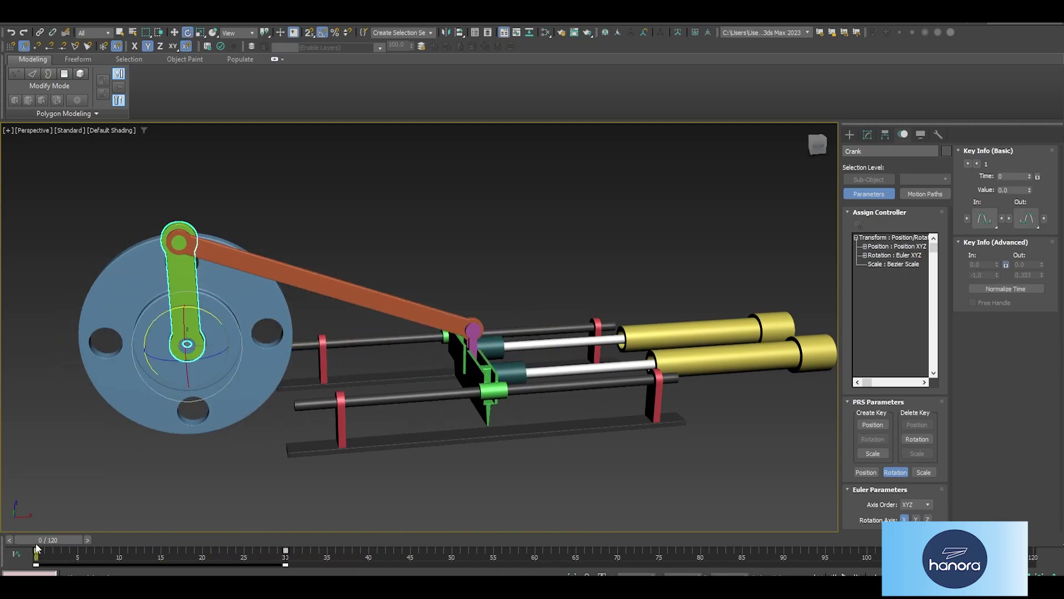
scroll(640, 333, up, 3)
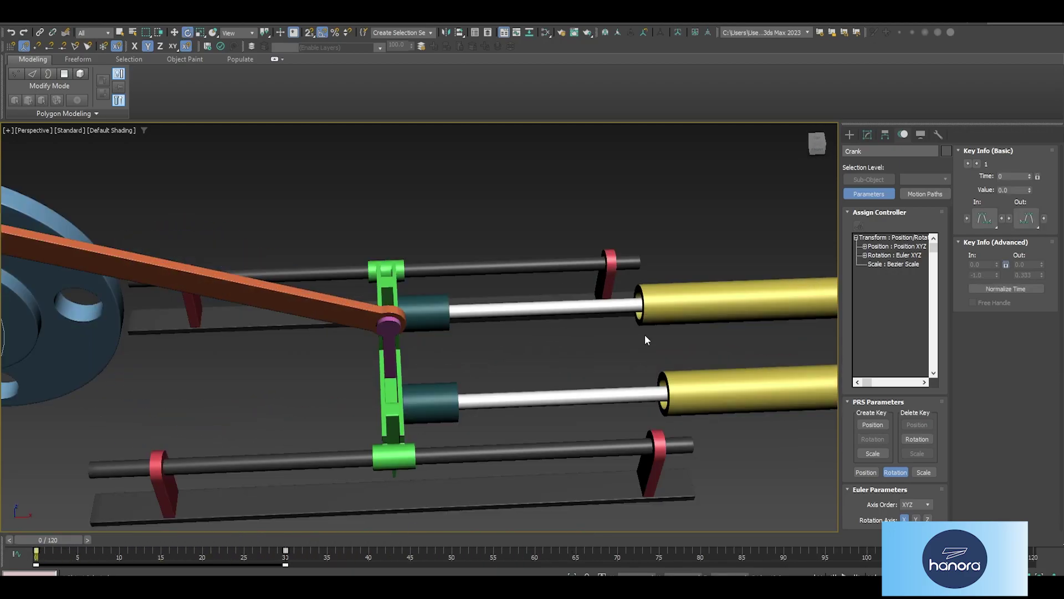
scroll(640, 333, up, 2)
- Deselect the cylinders and switch Create > Geometry to the Dynamics Objects category
click(639, 329)
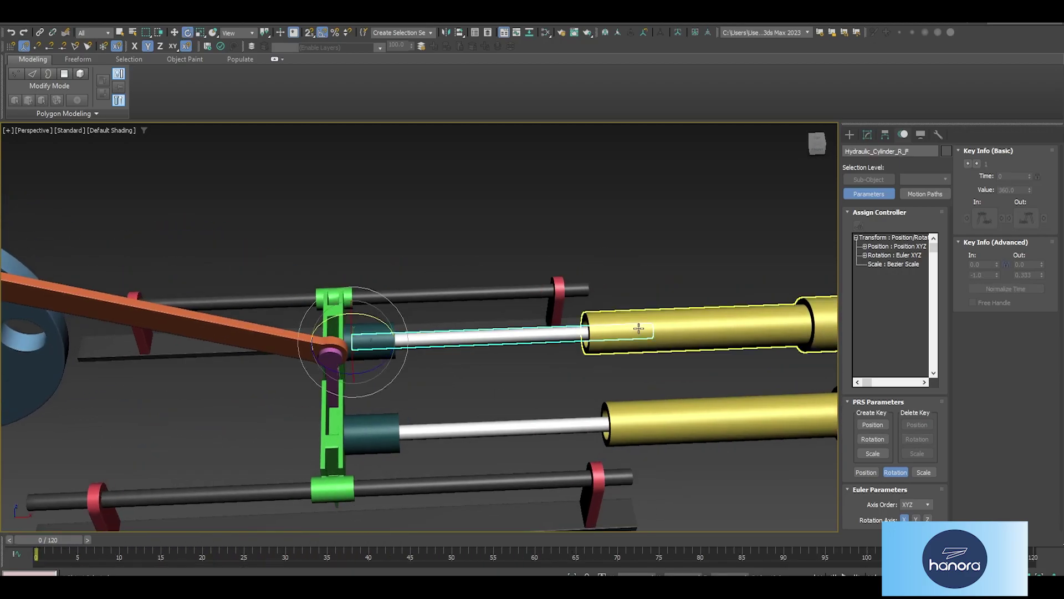
click(576, 387)
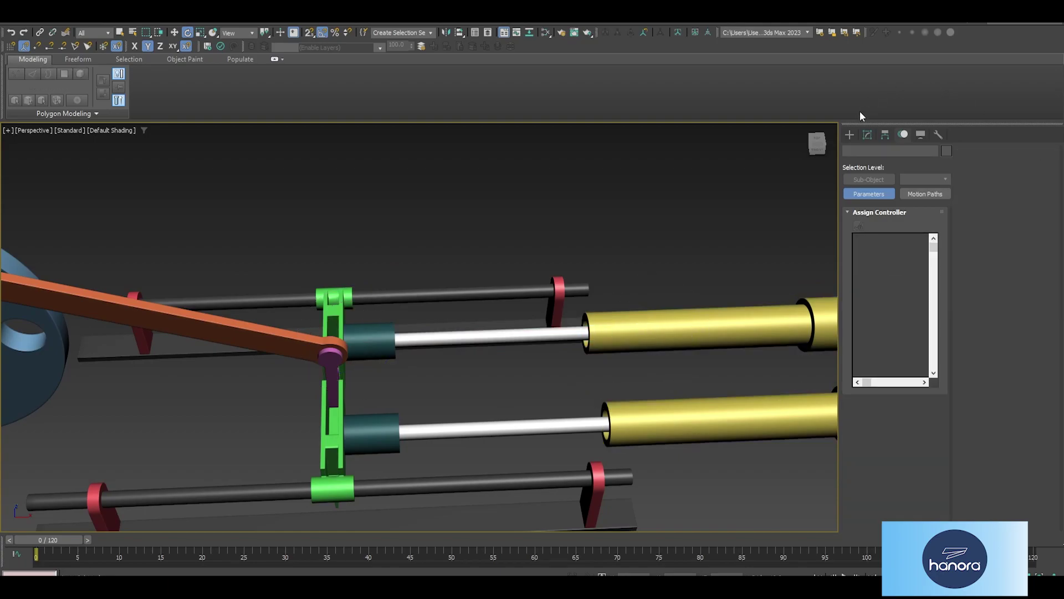
click(850, 135)
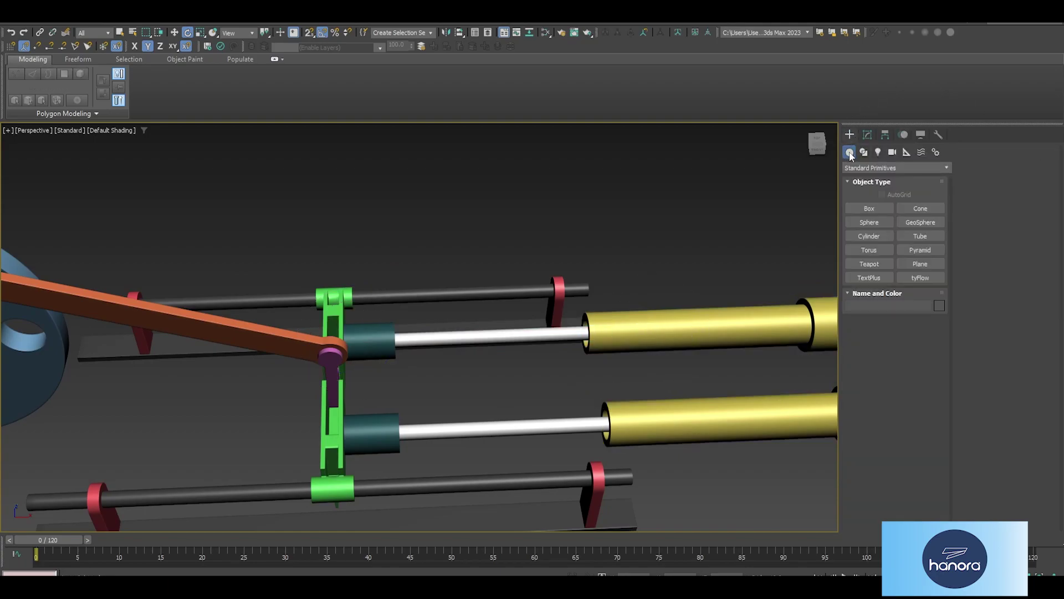
click(874, 168)
click(883, 289)
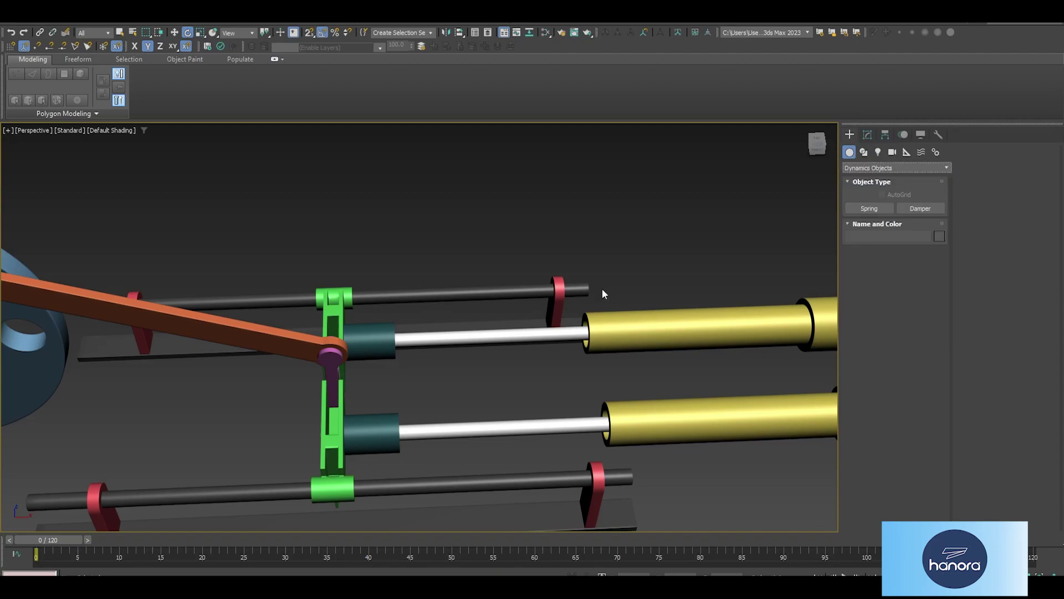
alt+middle_drag(687, 334, 629, 299)
- Drag out a free coil spring, Spring001, beside the lower rail
click(869, 209)
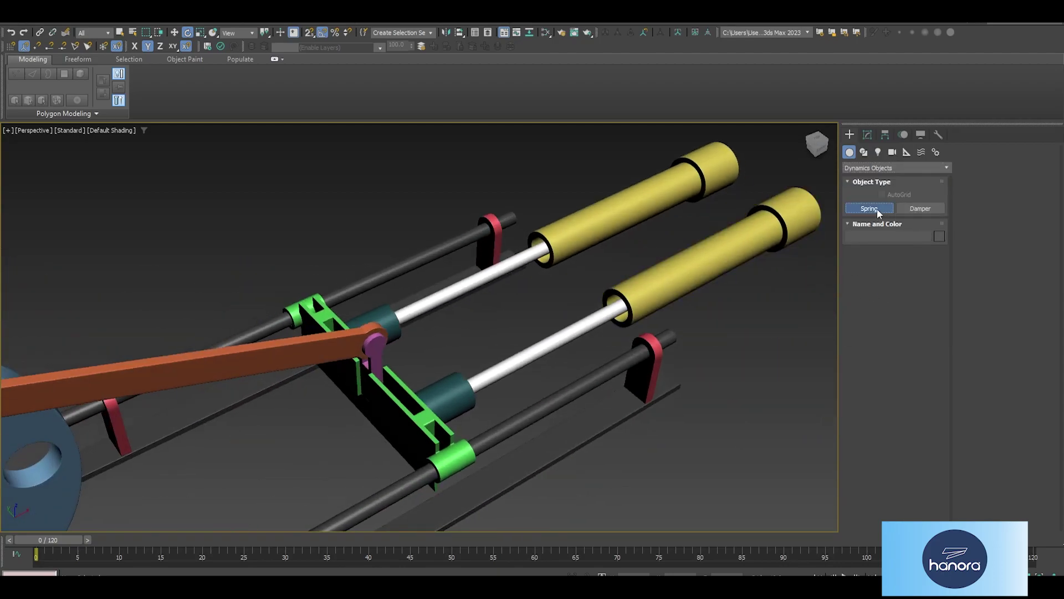
middle_drag(776, 444, 682, 447)
drag(681, 447, 690, 445)
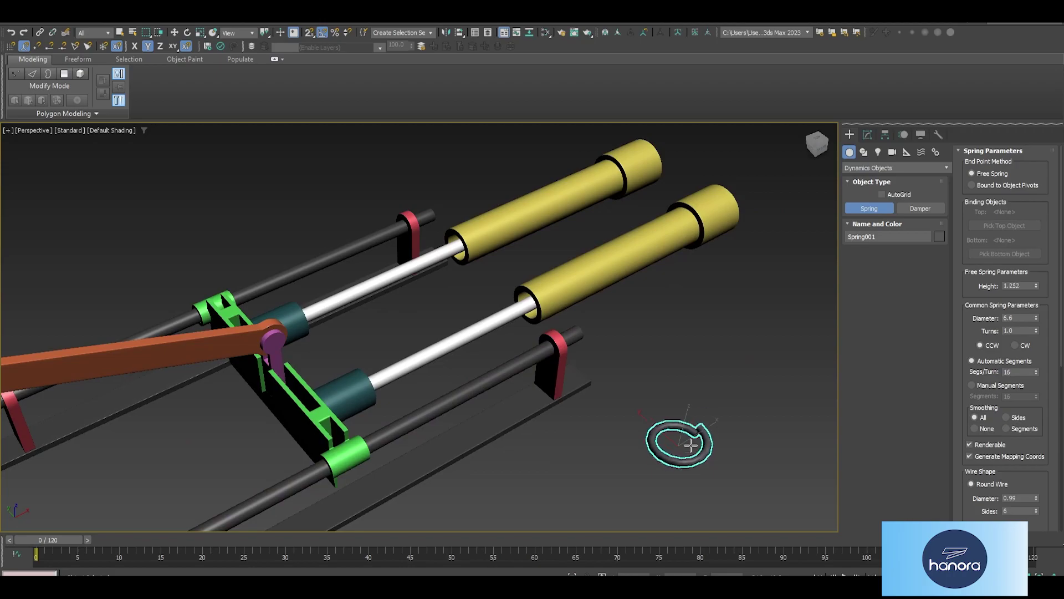
click(692, 321)
key(w)
mouse_move(692, 322)
alt+middle_down()
mouse_move(726, 378)
mouse_move(704, 388)
alt+middle_up()
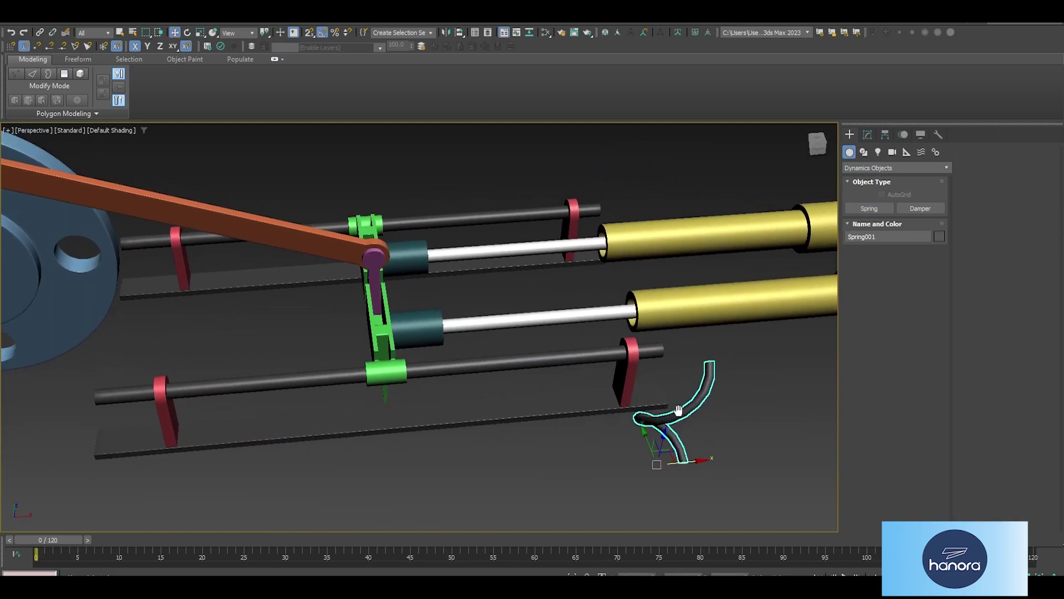
click(907, 152)
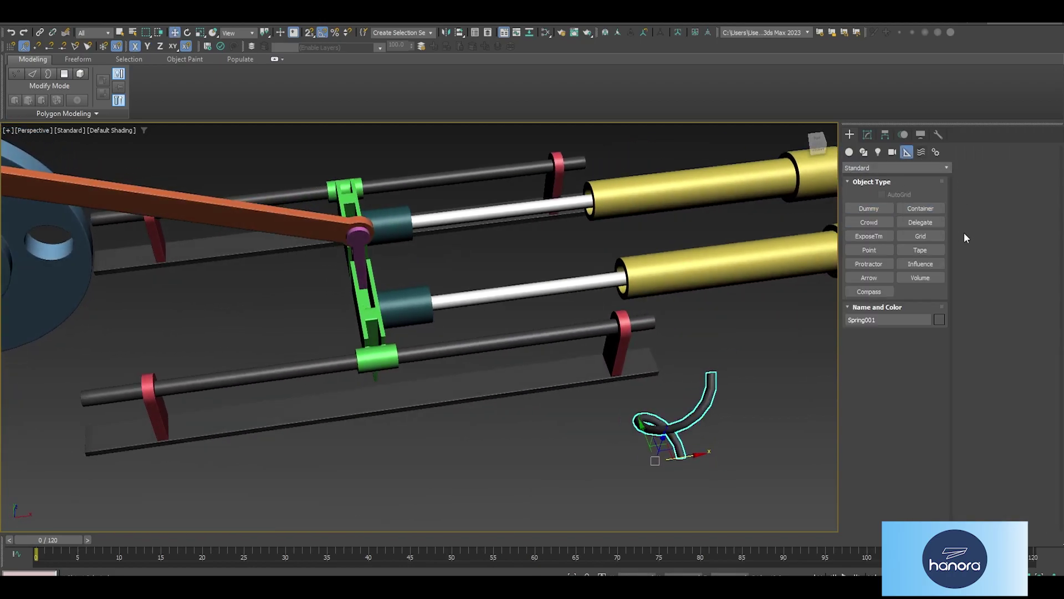
- Create a Point helper and snap it onto the lower cylinder's piston
click(883, 250)
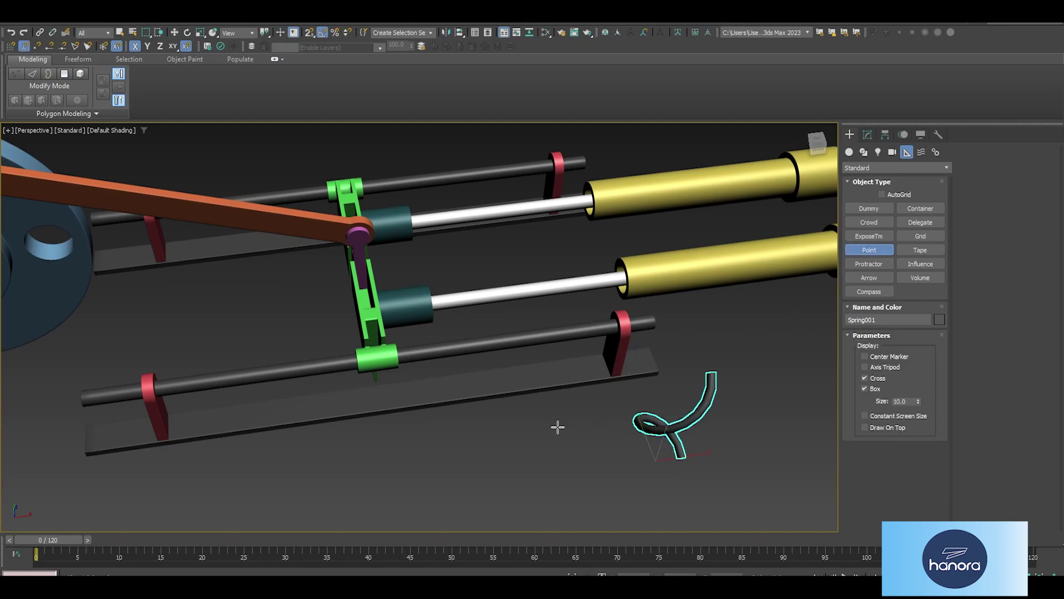
click(559, 430)
right_click(632, 411)
alt+middle_drag(632, 411, 649, 408)
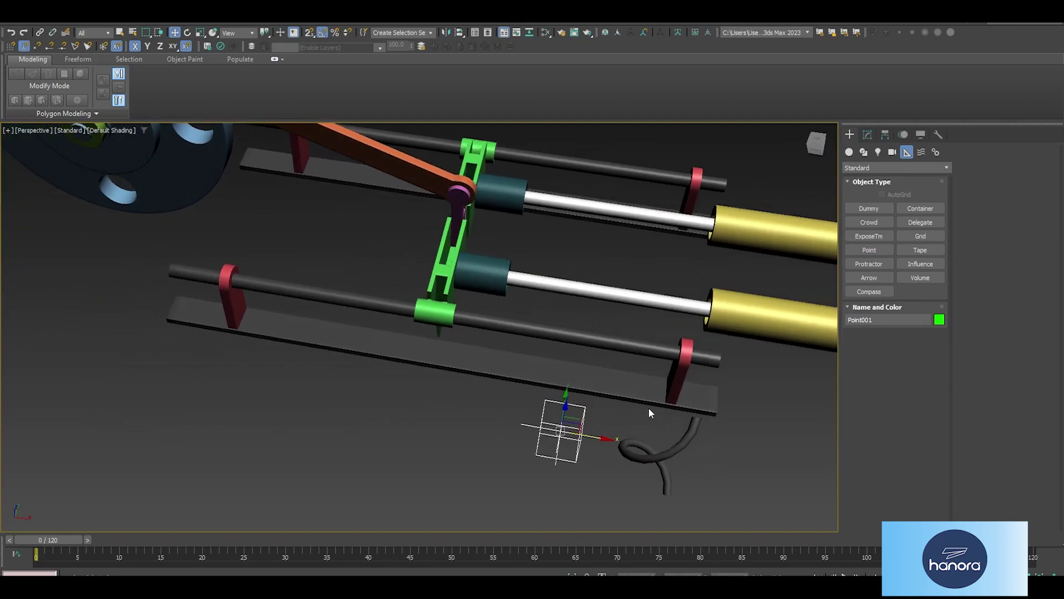
click(648, 407)
click(534, 280)
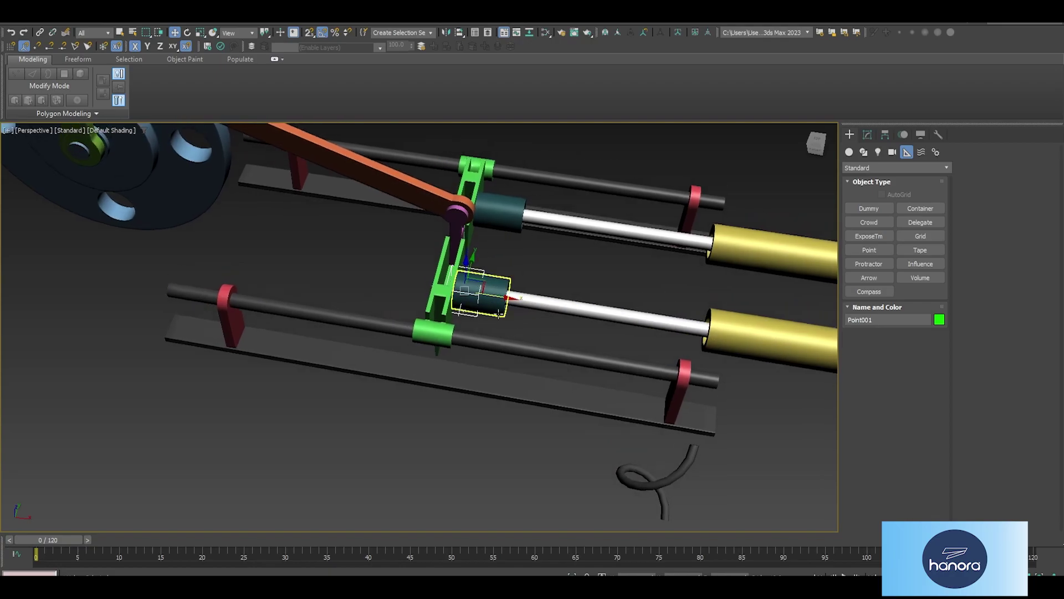
- Shift-copy the point helper onto the lower cylinder's yellow barrel
shift+drag(478, 297, 672, 334)
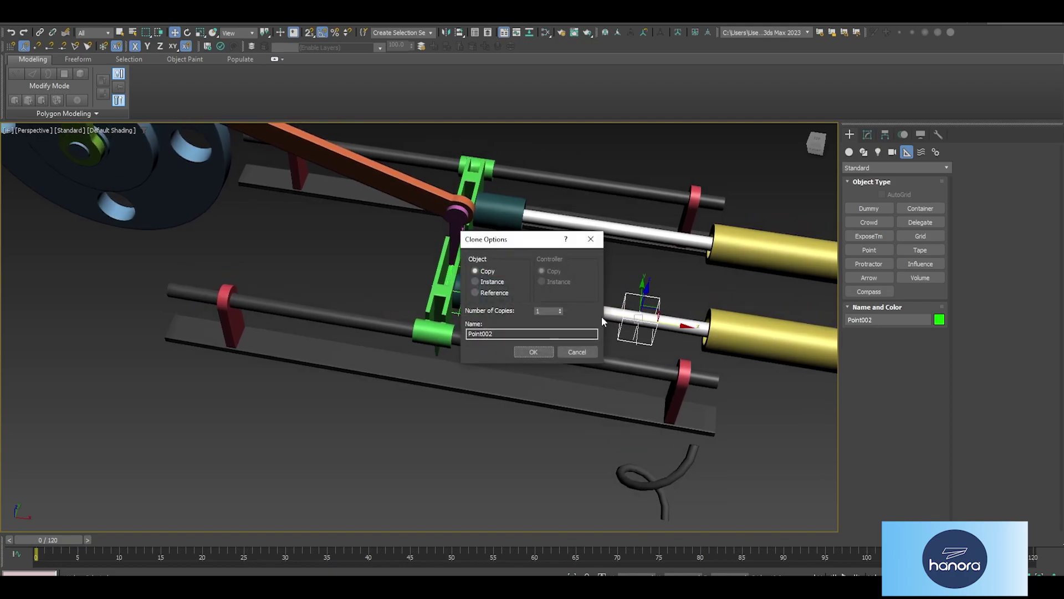
click(542, 352)
drag(750, 327, 757, 332)
alt+middle_drag(756, 331, 527, 229)
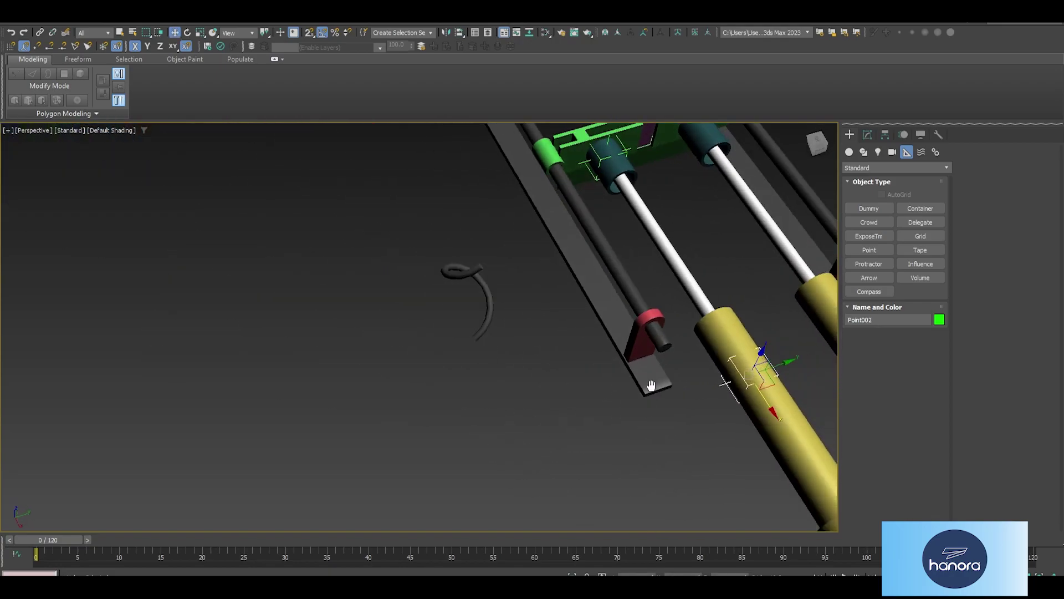
- Shift-copy both helpers onto the upper cylinder, giving four points up to Point004
ctrl+click(544, 226)
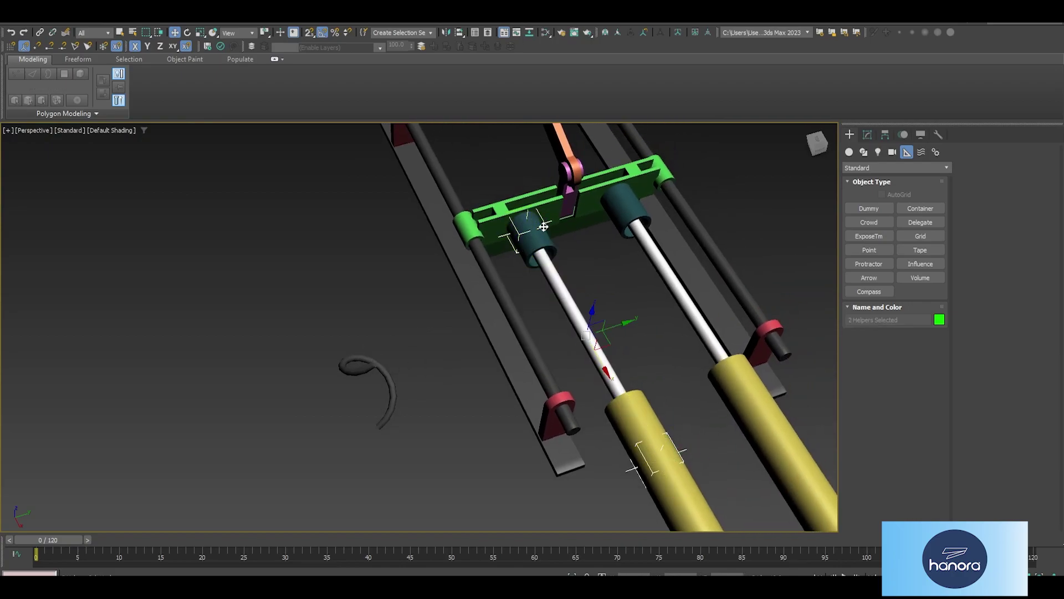
shift+drag(616, 328, 663, 311)
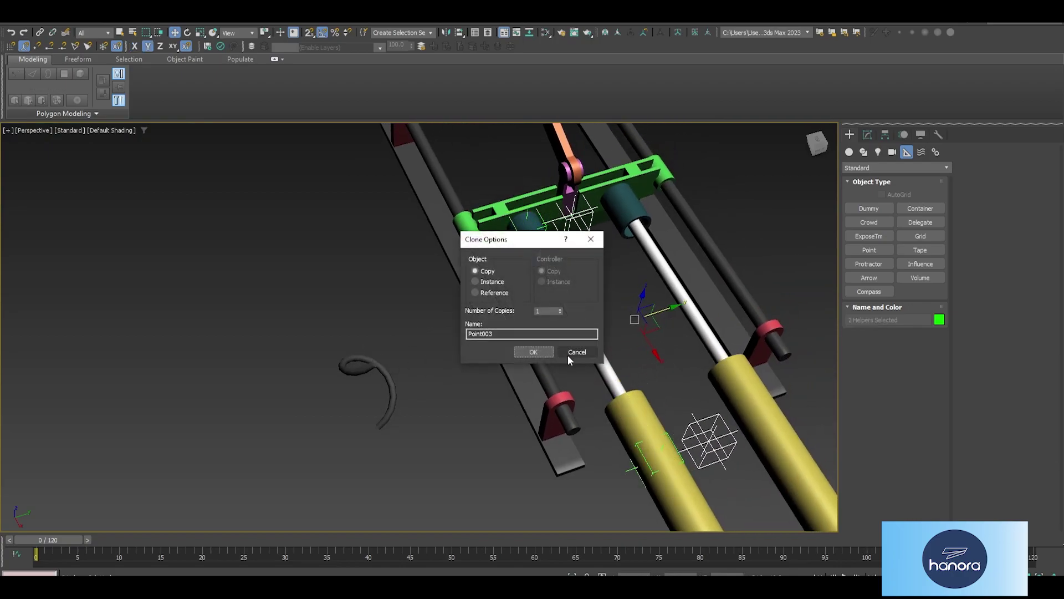
key(Return)
click(696, 398)
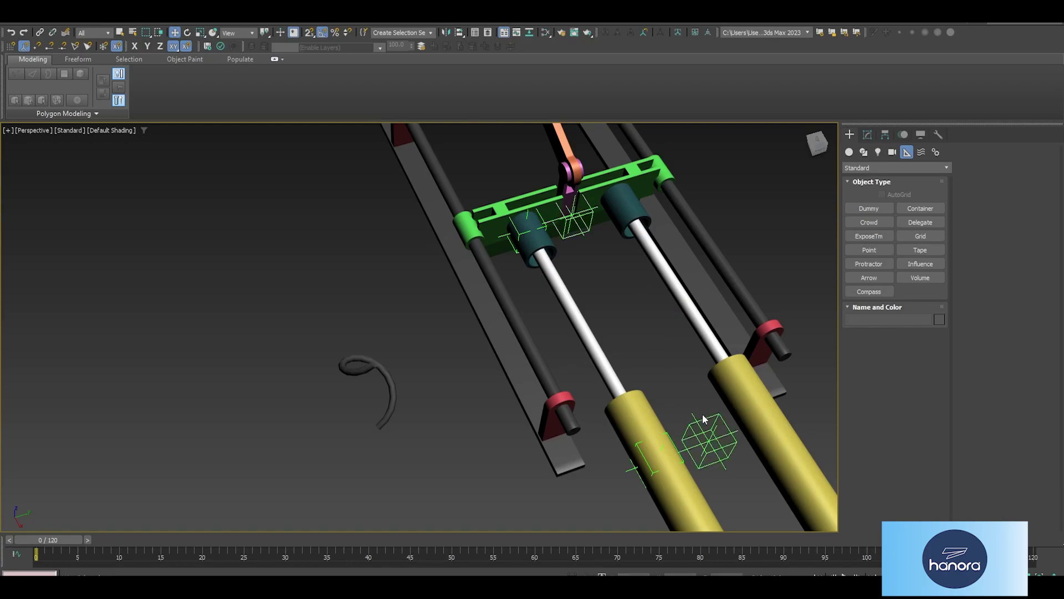
click(707, 439)
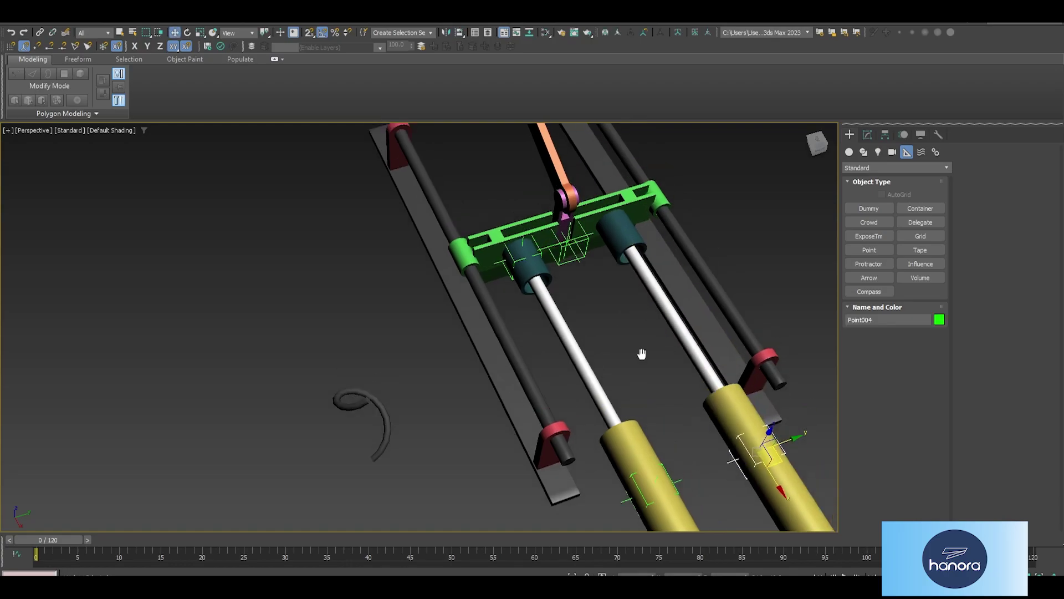
mouse_move(639, 351)
middle_down()
mouse_move(620, 423)
mouse_move(560, 344)
middle_up()
click(559, 280)
- With Select and Link active, click the lower and upper piston cylinders
key(w)
scroll(561, 345, up, 1)
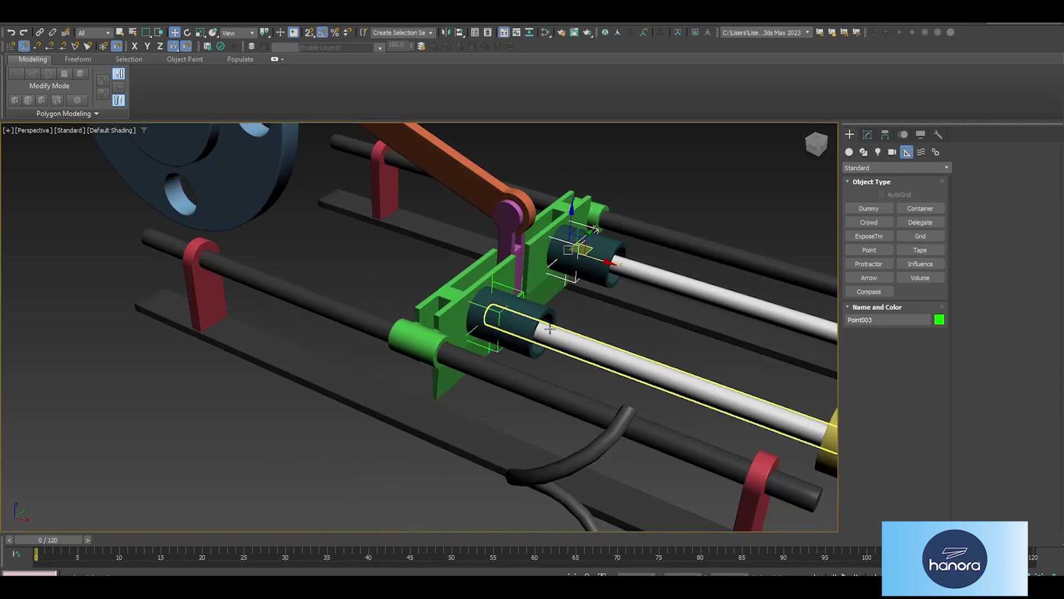
scroll(559, 360, up, 1)
click(556, 380)
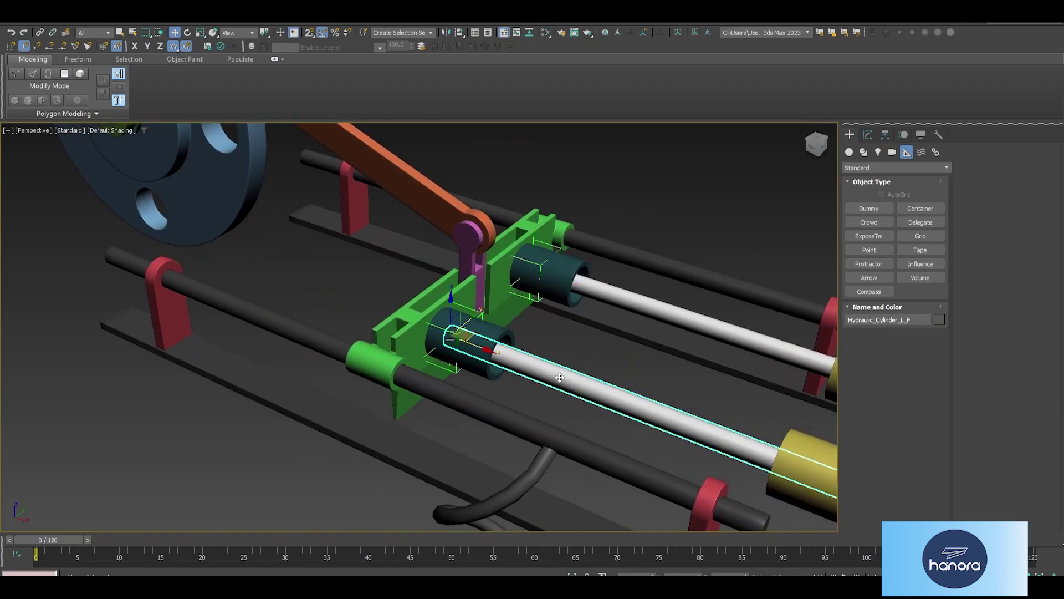
click(43, 32)
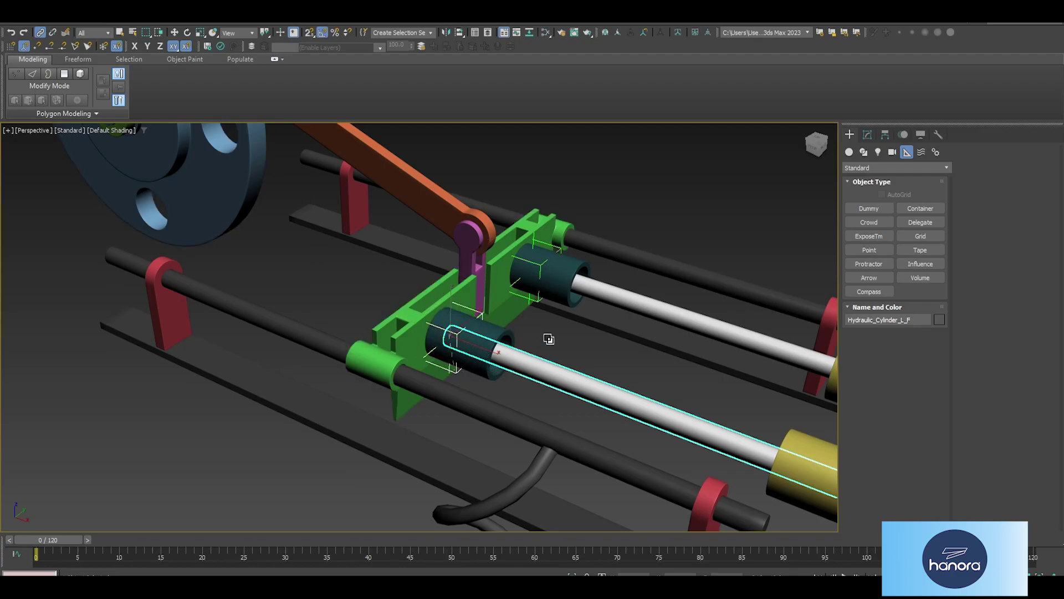
scroll(546, 337, up, 1)
scroll(530, 353, up, 1)
click(531, 355)
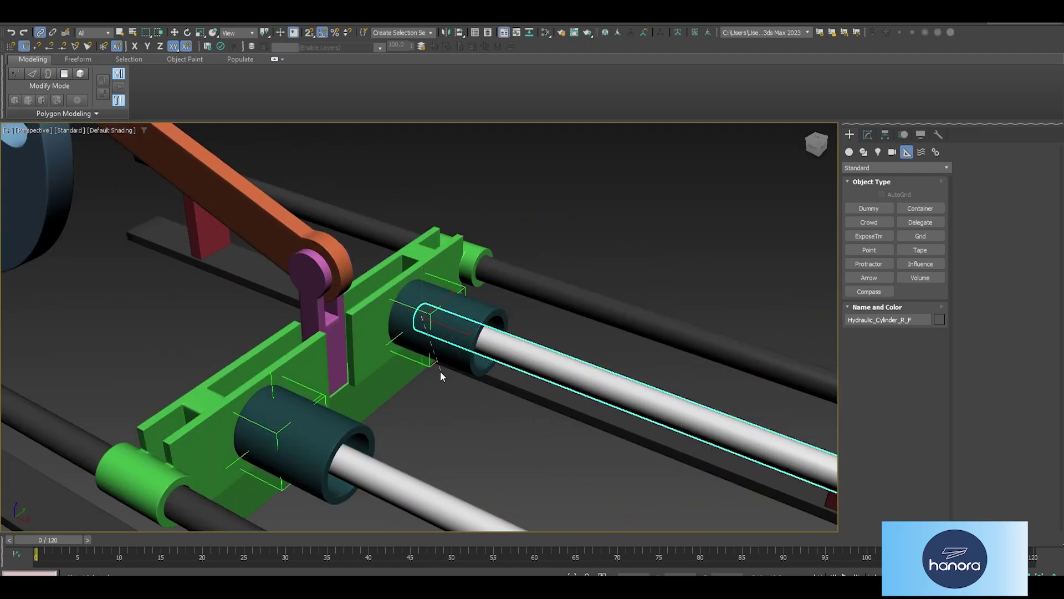
- Click both yellow barrels, then open Spring001's parameters in the Modify panel
mouse_move(446, 376)
middle_down()
mouse_move(308, 297)
mouse_move(461, 297)
middle_up()
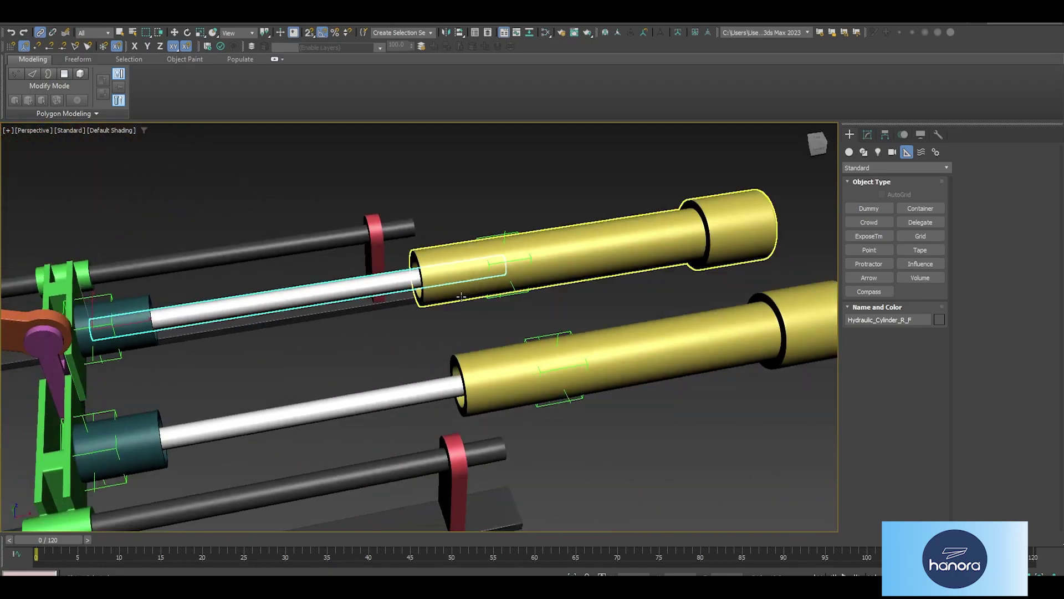
click(572, 258)
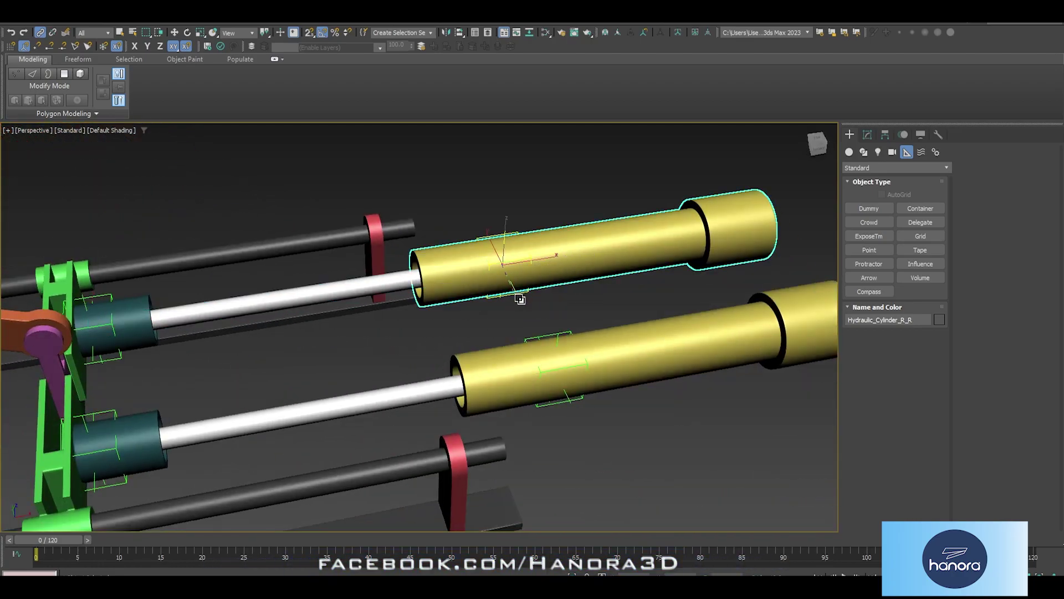
click(626, 347)
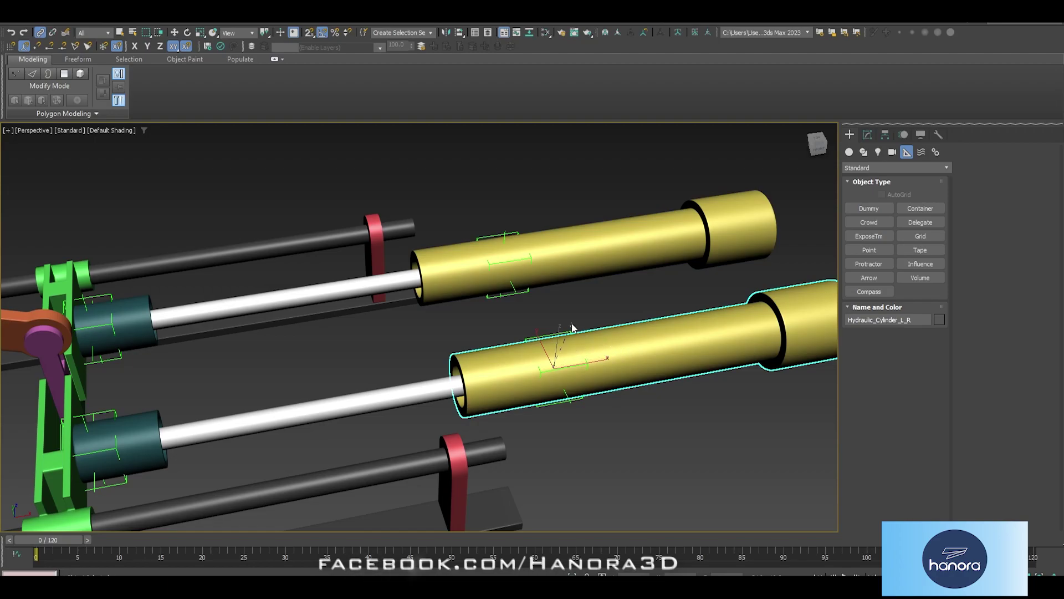
alt+middle_drag(521, 363, 542, 352)
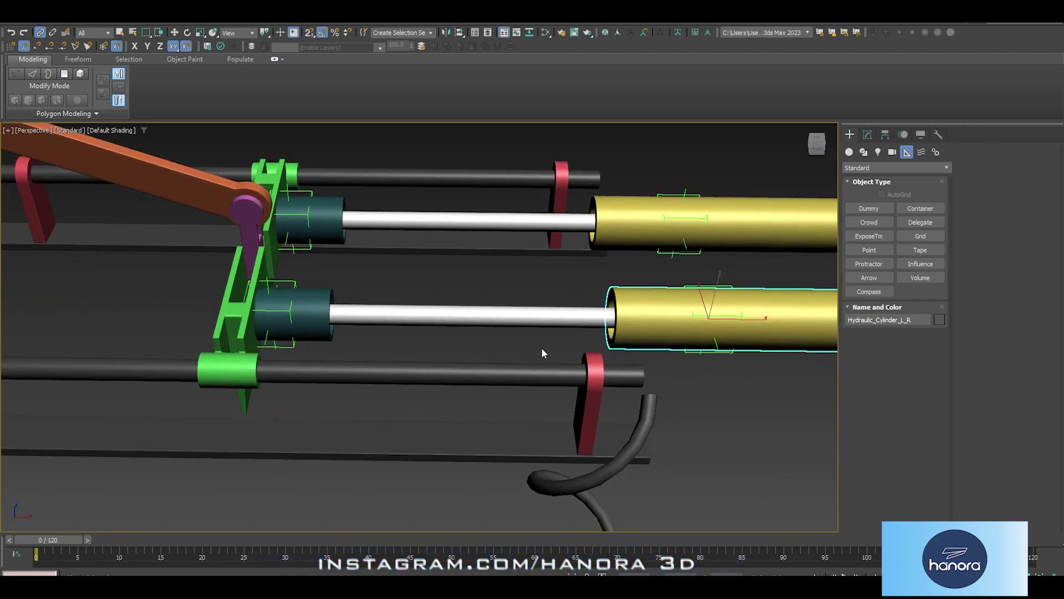
click(650, 420)
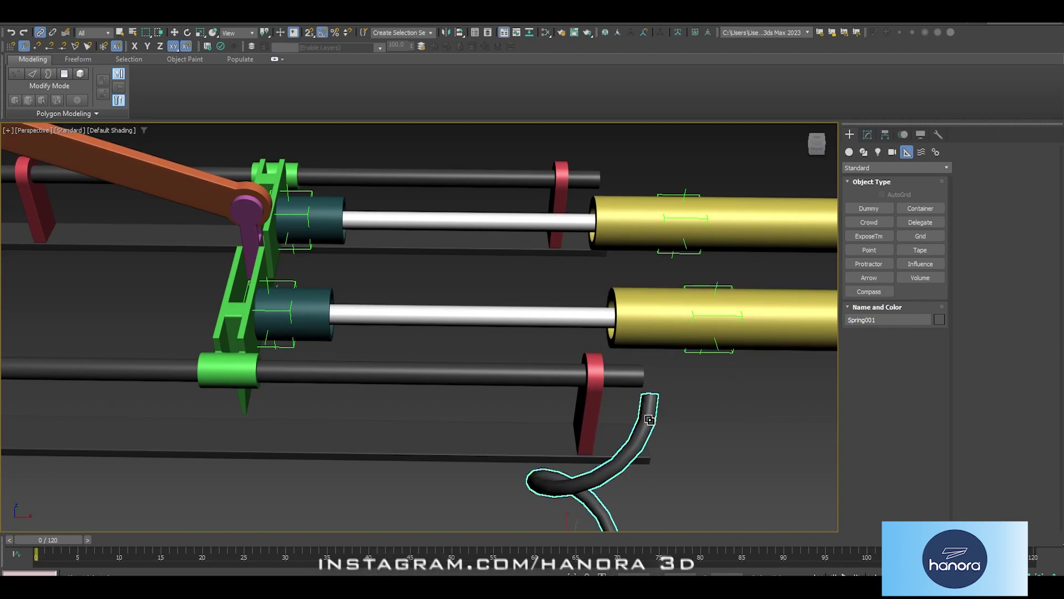
click(869, 138)
middle_drag(643, 349, 621, 239)
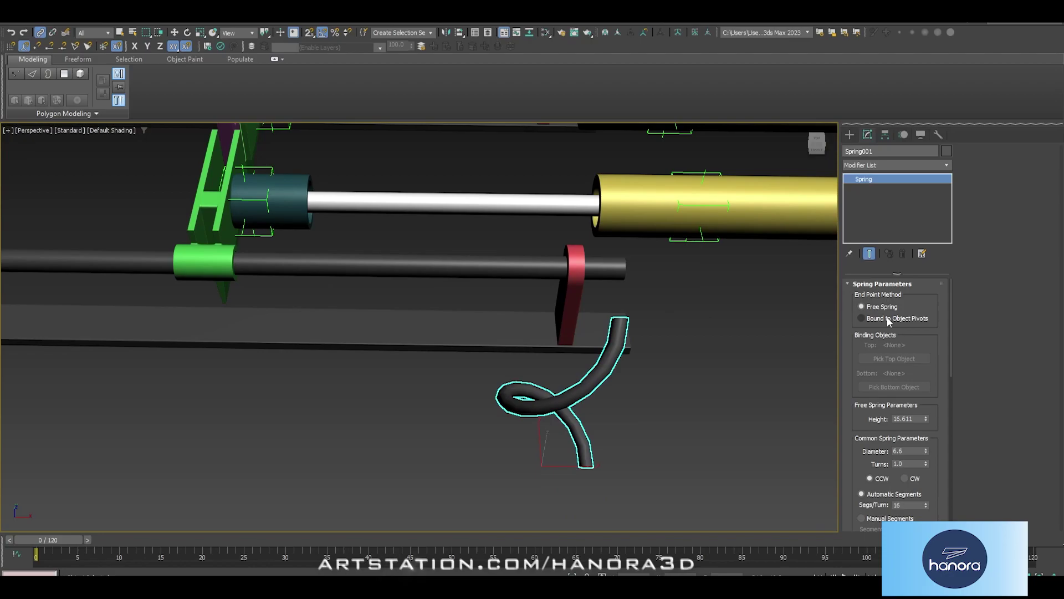
- Switch the spring to Bound to Object Pivots and bind its top end to Point001
click(867, 317)
scroll(720, 340, down, 3)
alt+middle_drag(721, 340, 715, 377)
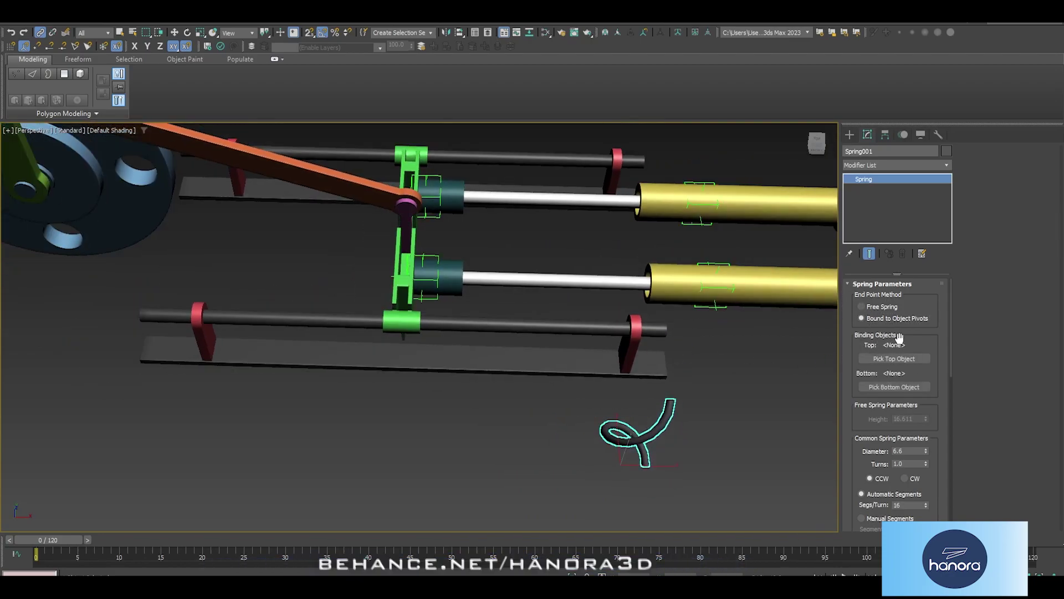
click(896, 359)
click(904, 359)
scroll(438, 260, up, 2)
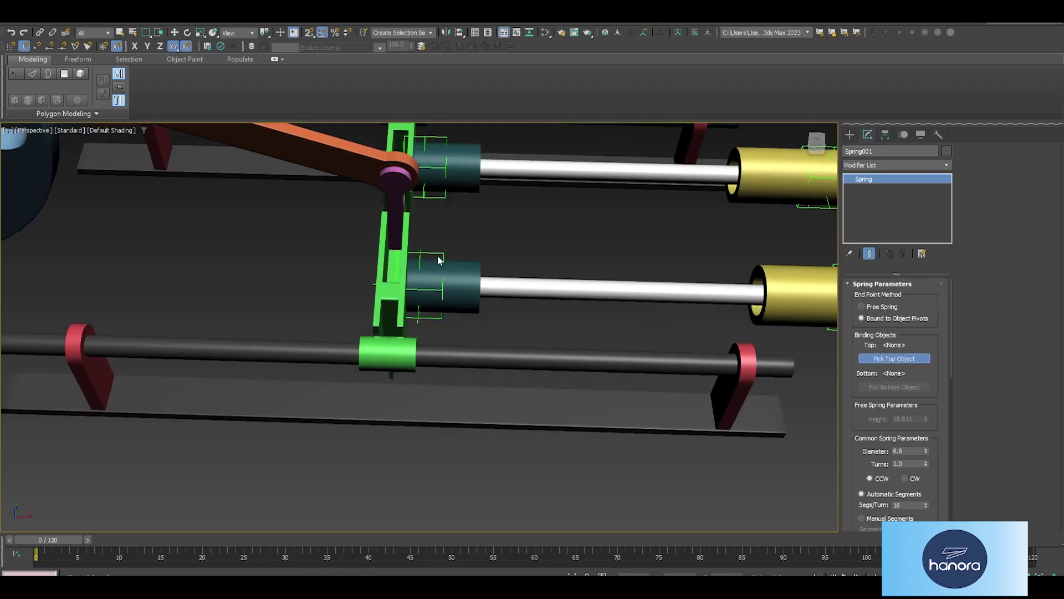
click(435, 256)
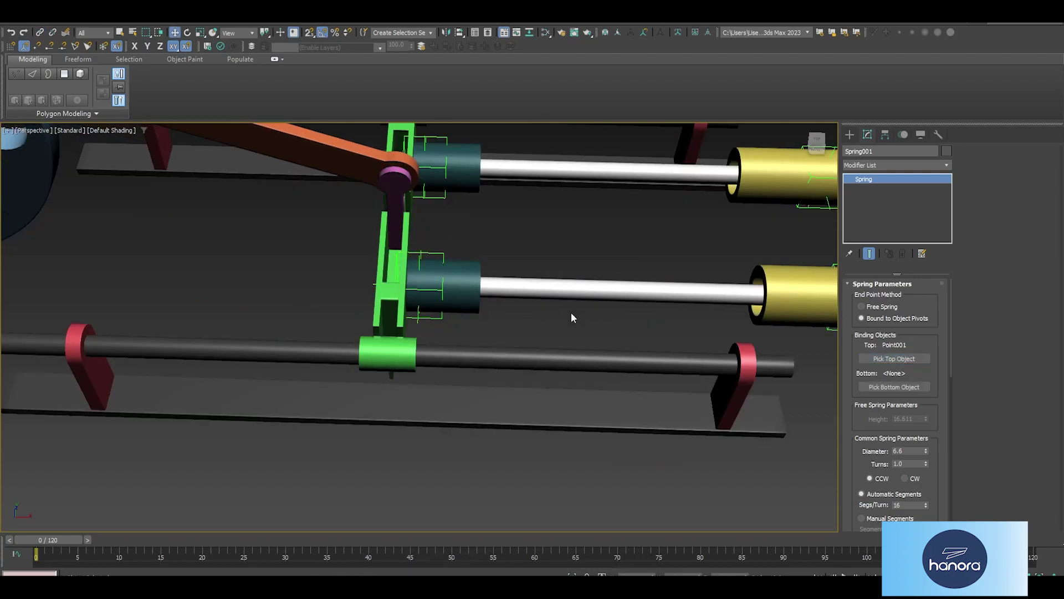
middle_drag(571, 312, 432, 292)
- Bind the spring's bottom end to the Point002 helper in the yellow cylinder
click(893, 387)
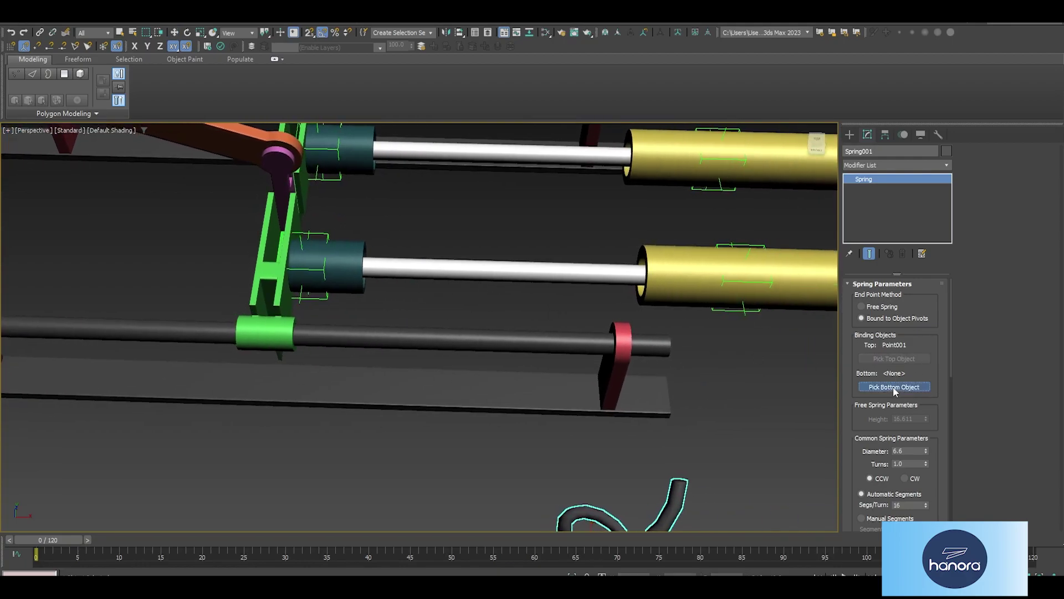
middle_drag(734, 353, 697, 358)
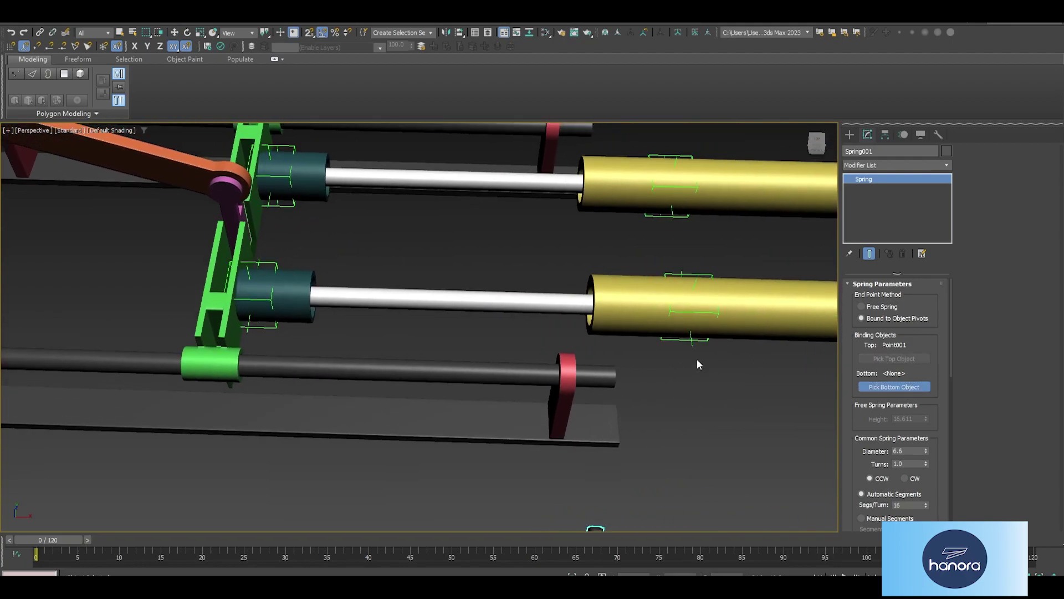
click(702, 273)
mouse_move(549, 311)
middle_down()
mouse_move(558, 326)
mouse_move(538, 318)
middle_up()
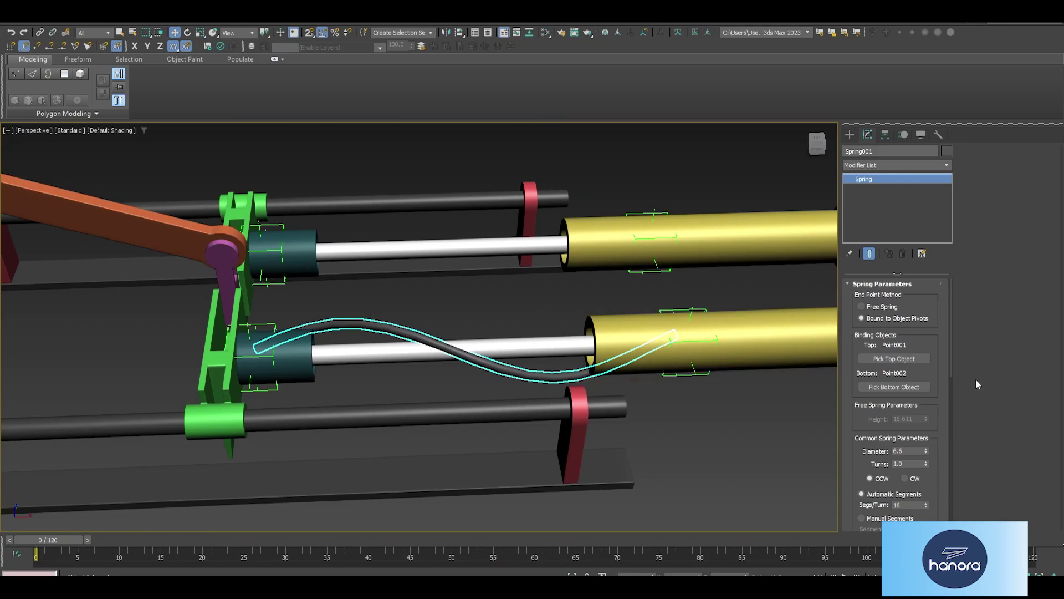
- Give the spring 25 turns, shrink its coil diameter, and show edged faces
double_click(911, 463)
text(5)
key(Return)
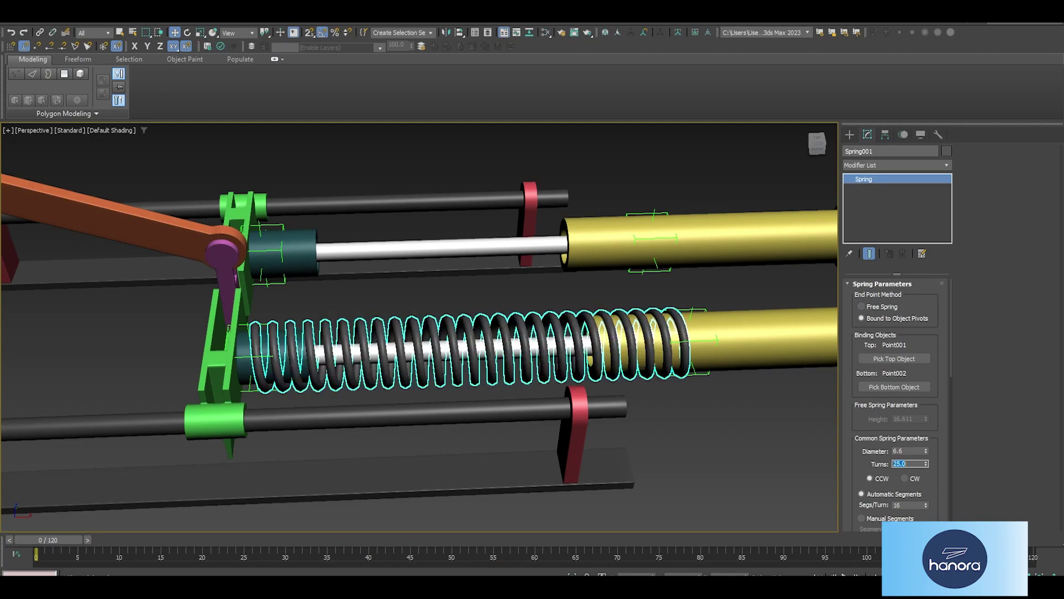
drag(926, 452, 927, 469)
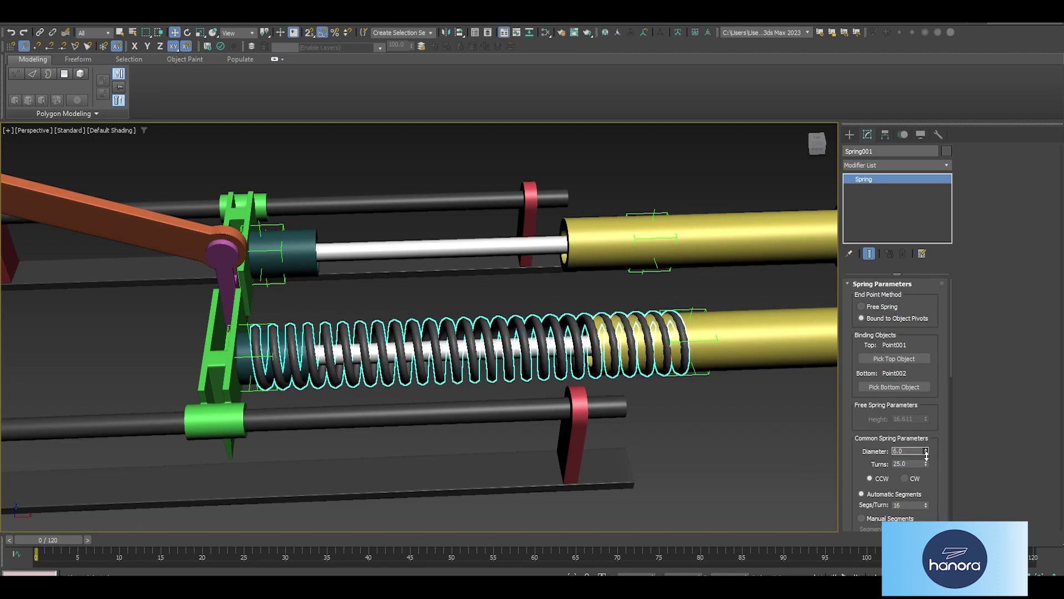
mouse_move(721, 388)
alt+middle_down()
mouse_move(613, 361)
mouse_move(614, 310)
alt+middle_up()
scroll(613, 361, up, 4)
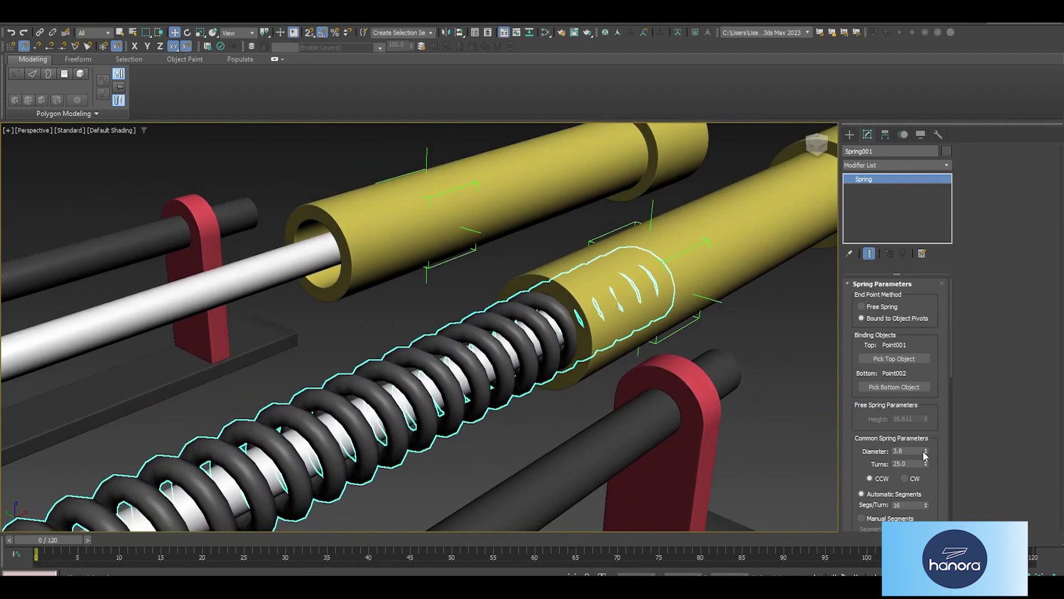
drag(927, 452, 926, 457)
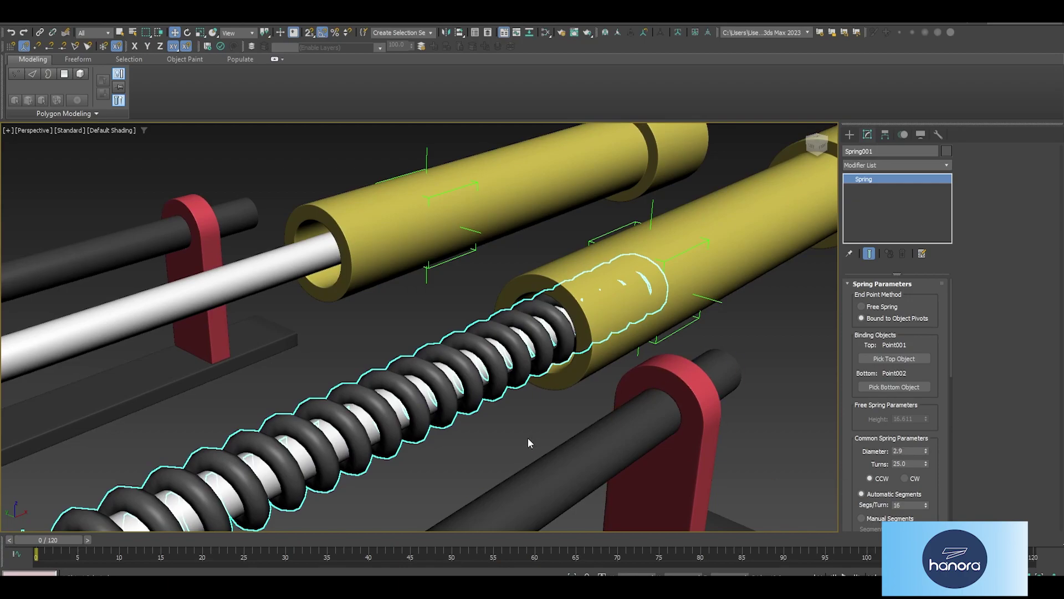
key(F4)
scroll(924, 488, down, 3)
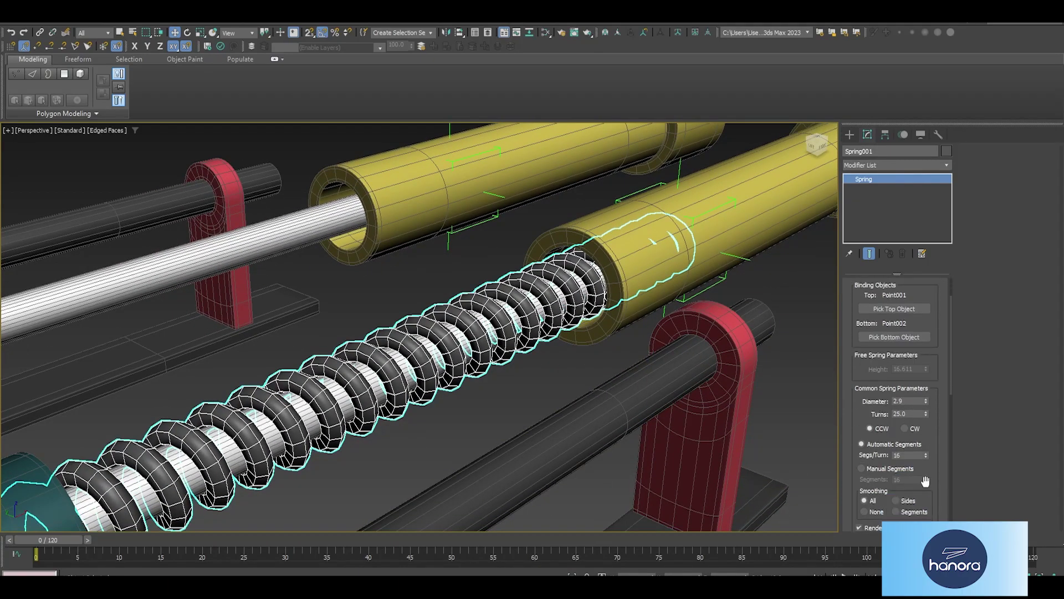
- Set the spring to 35 segments per turn and 12 round-wire sides
click(909, 455)
text(5)
key(Return)
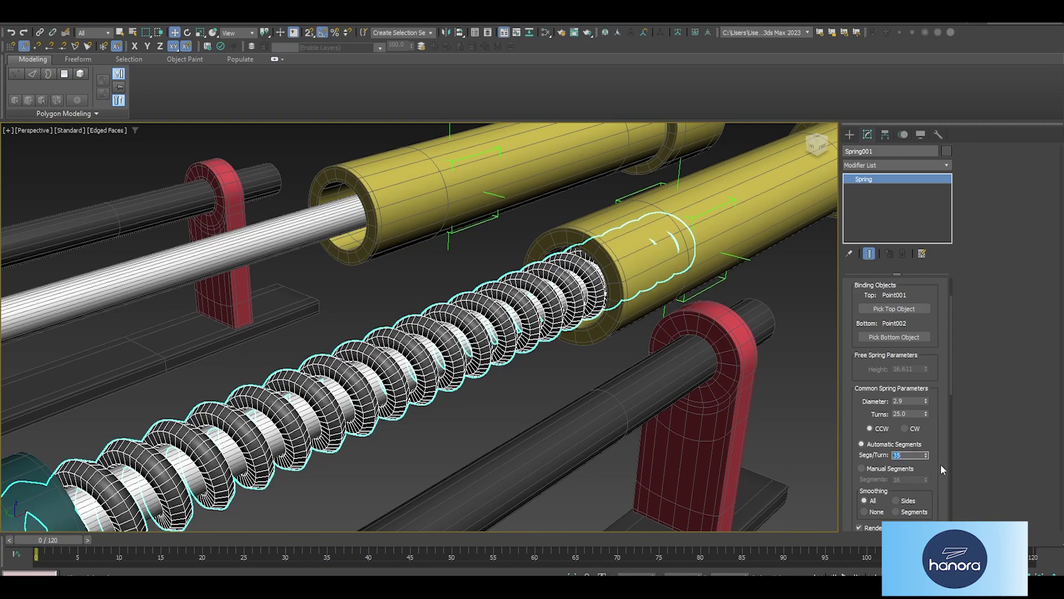
scroll(932, 471, down, 4)
scroll(904, 479, down, 3)
double_click(905, 479)
text(5)
key(Return)
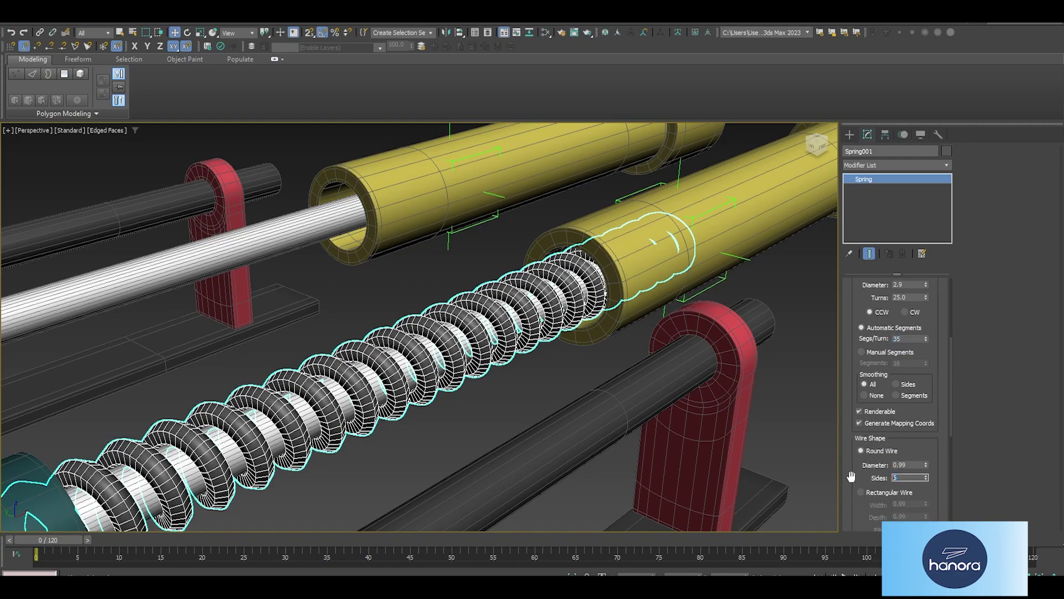
text(12)
key(Return)
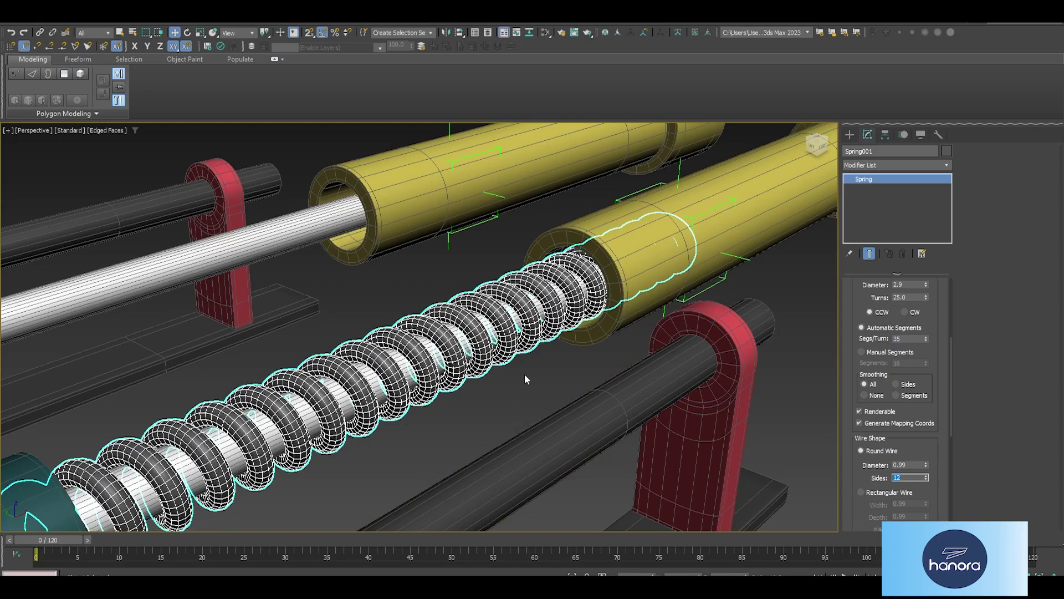
- Thin the spring wire diameter to 0.79 and set the coil diameter to 3.2
alt+middle_drag(421, 366, 482, 410)
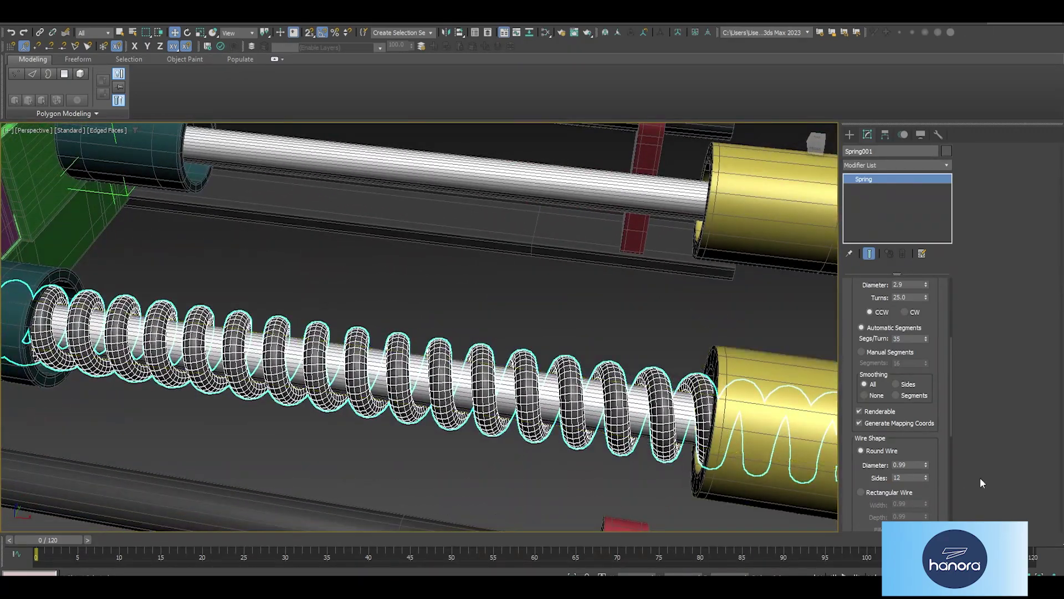
click(926, 467)
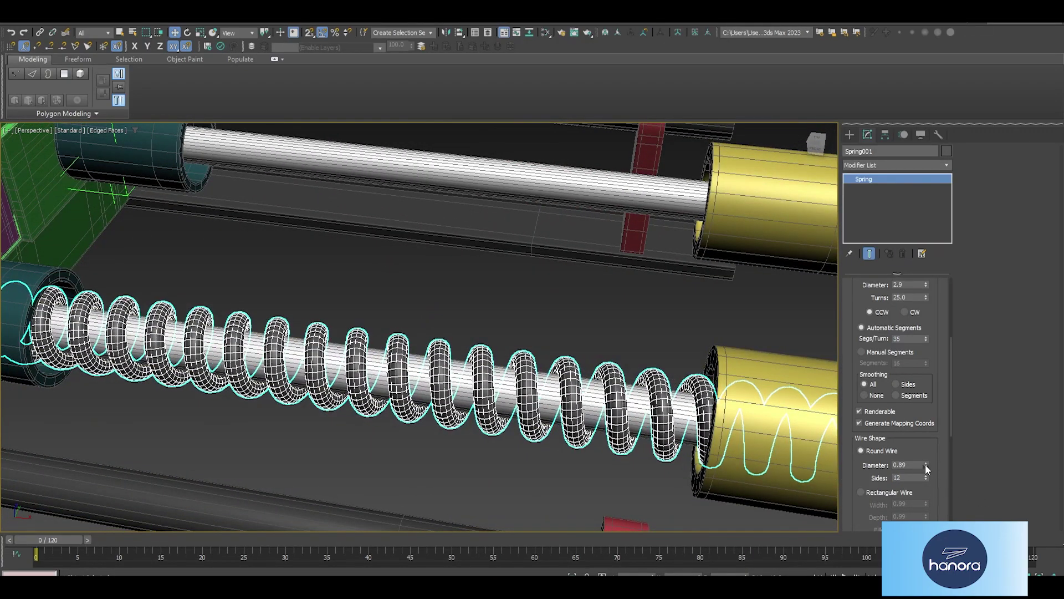
mouse_move(443, 332)
alt+middle_down()
mouse_move(499, 360)
mouse_move(796, 375)
alt+middle_up()
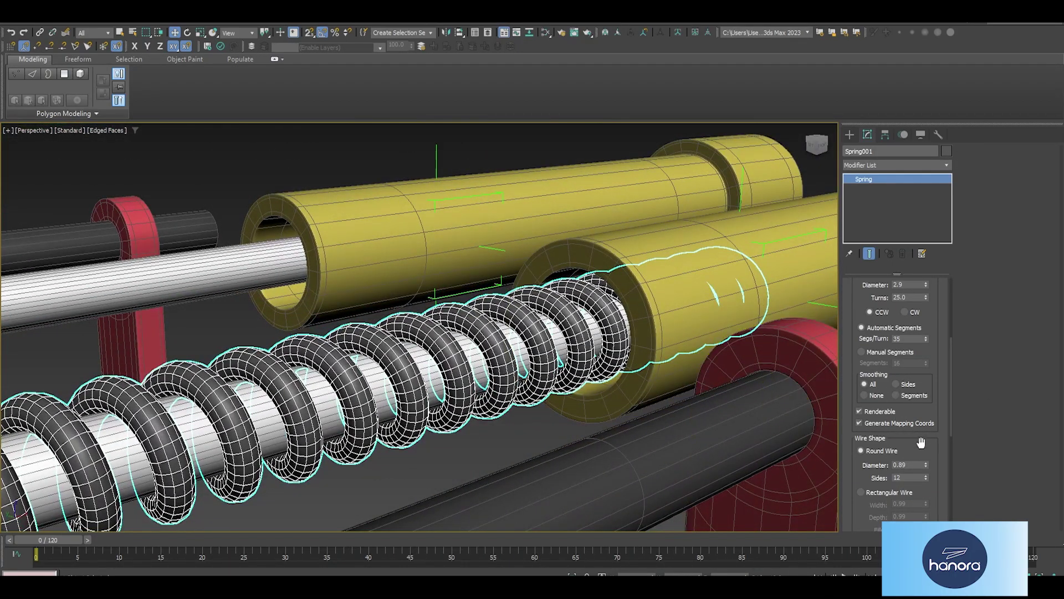
click(926, 467)
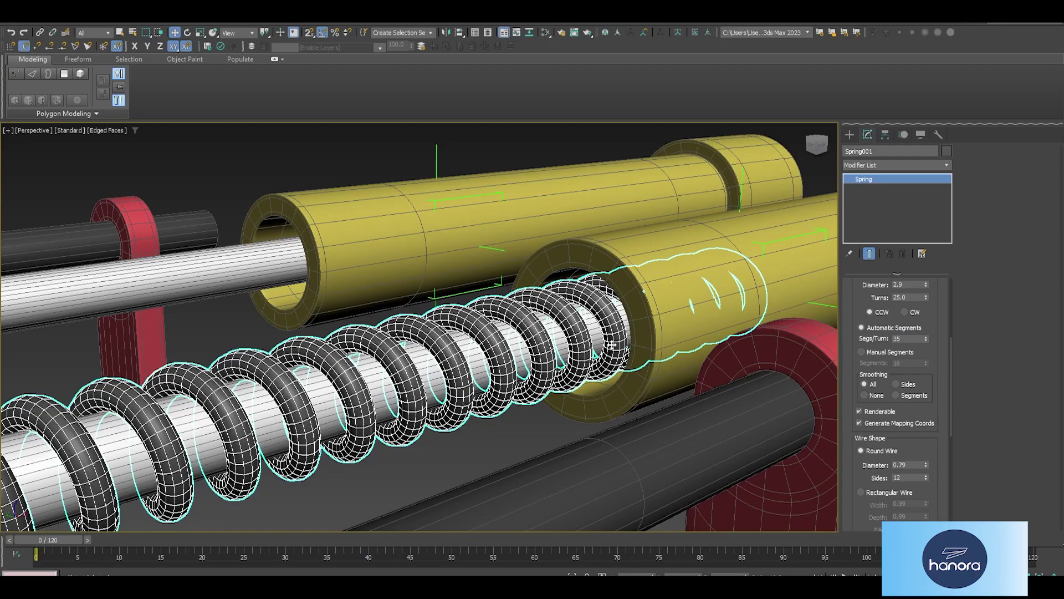
alt+middle_drag(612, 345, 621, 338)
scroll(923, 320, up, 2)
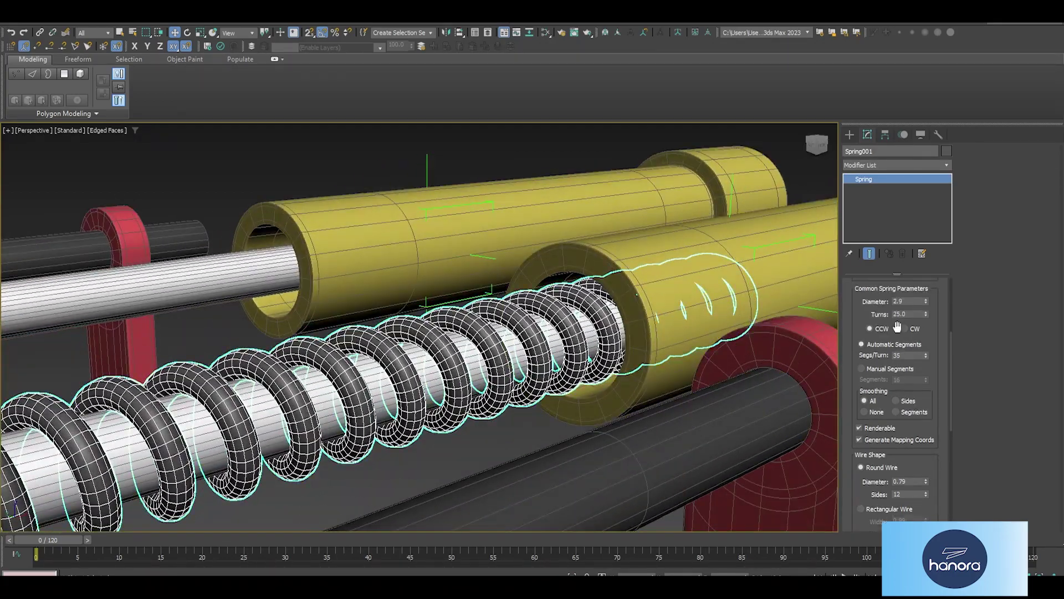
click(926, 315)
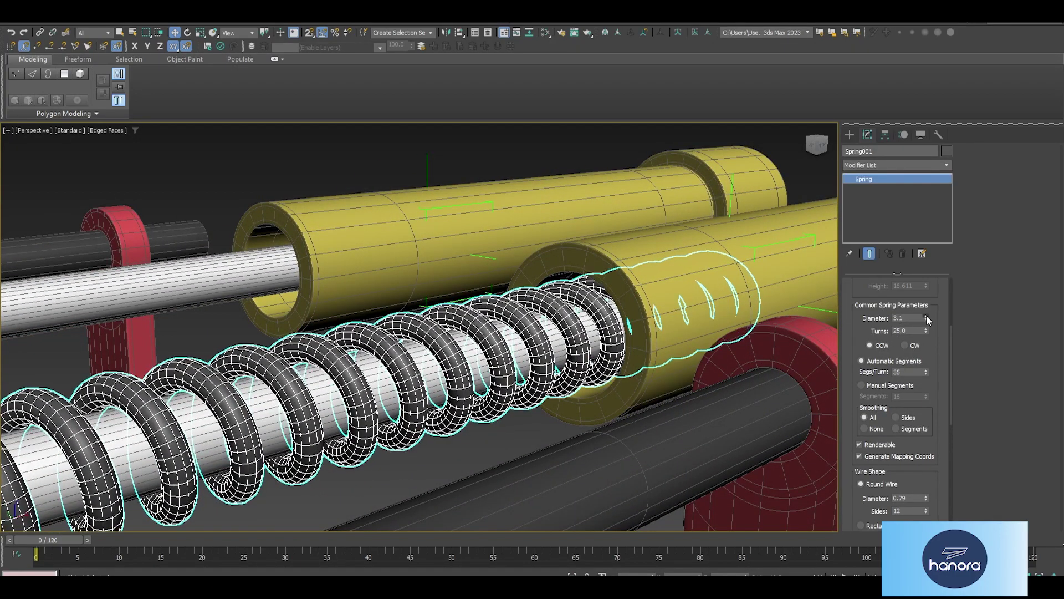
click(927, 315)
- Slide Point001 along the rod to test the spring, then return it to the cylinder
mouse_move(421, 332)
alt+middle_down()
mouse_move(504, 396)
mouse_move(311, 326)
alt+middle_up()
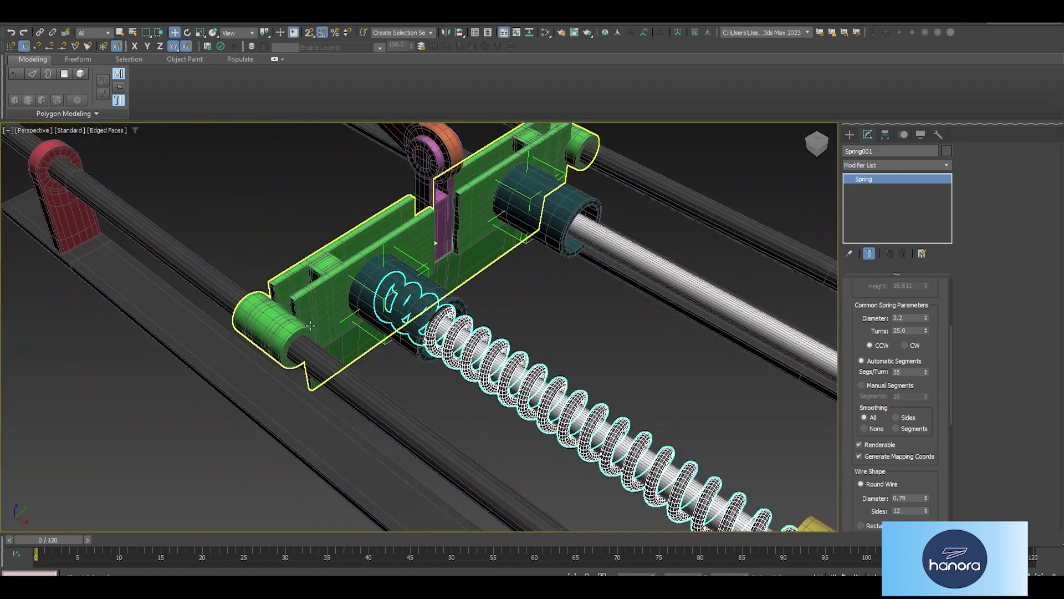
click(378, 347)
mouse_move(377, 347)
alt+middle_down()
mouse_move(423, 373)
mouse_move(420, 348)
alt+middle_up()
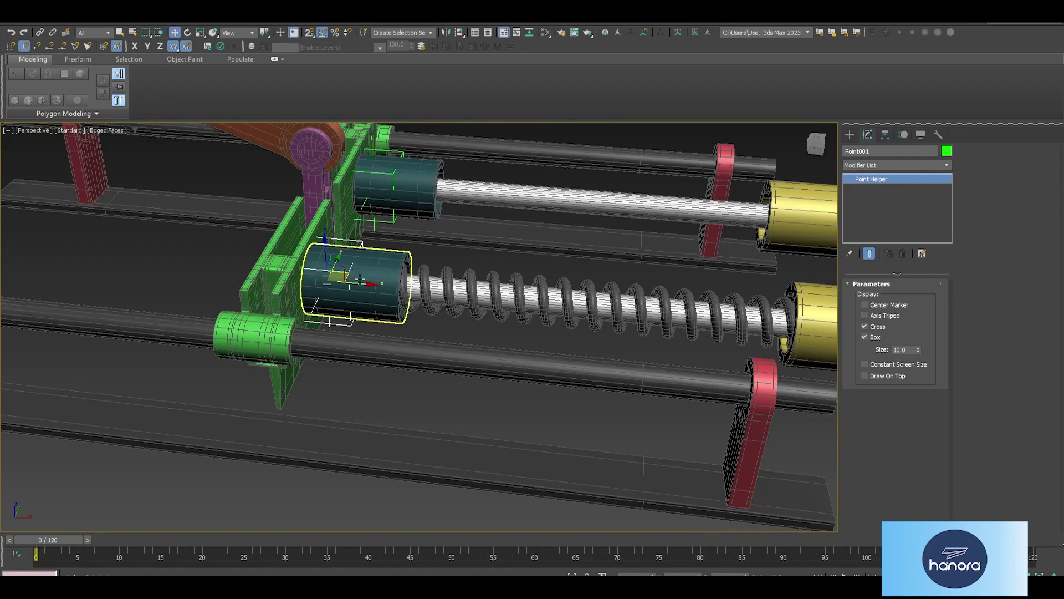
mouse_move(361, 283)
mouse_down()
mouse_move(549, 294)
mouse_move(397, 288)
mouse_move(455, 299)
mouse_move(451, 311)
mouse_move(492, 311)
mouse_move(433, 310)
mouse_up()
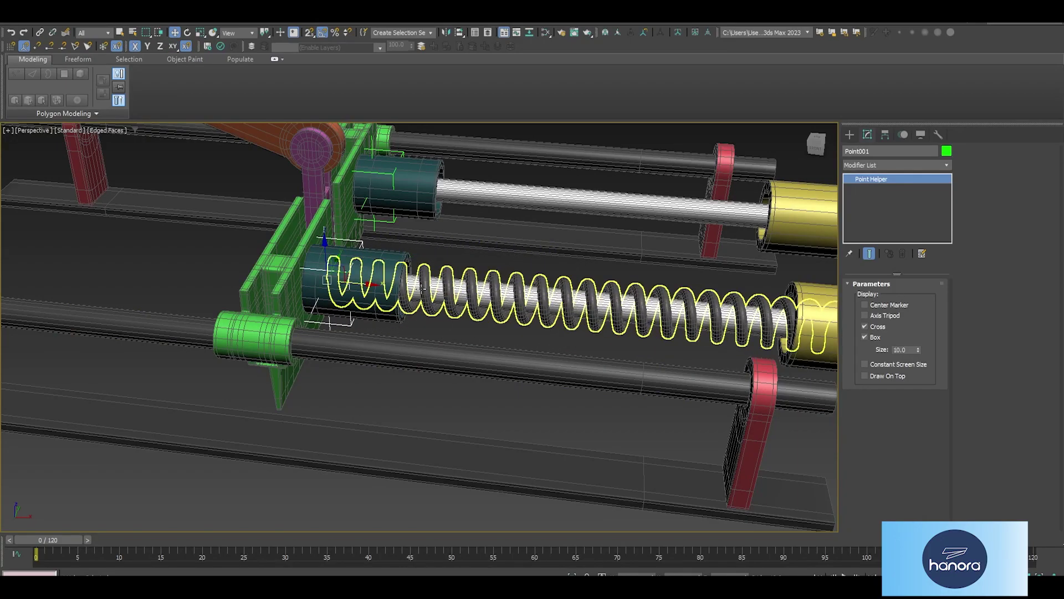
alt+middle_drag(438, 311, 449, 330)
scroll(449, 329, up, 2)
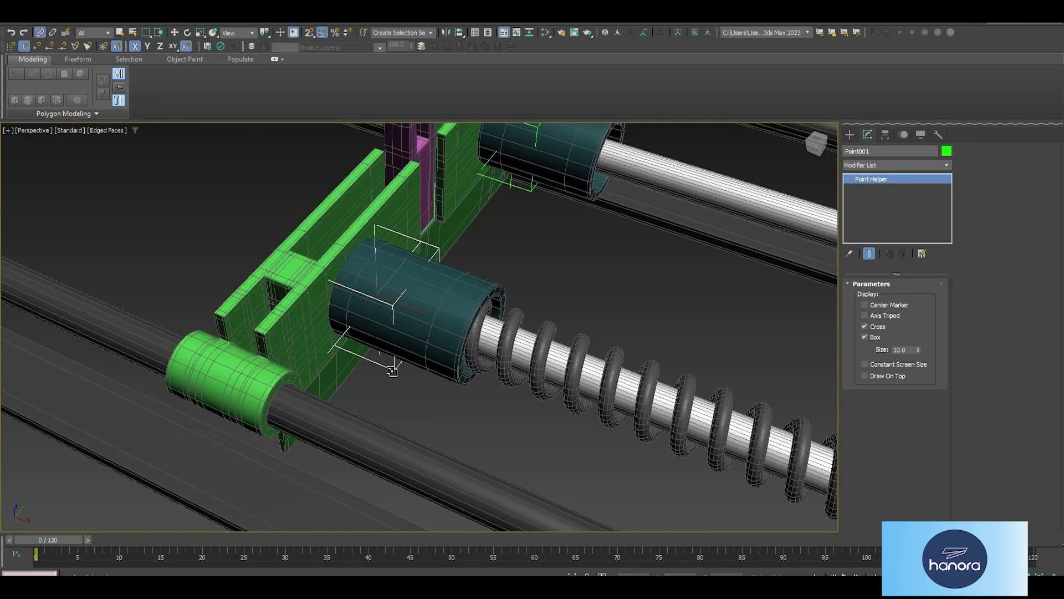
- Link Point001 to the Piston_Support_L cylinder as its parent
drag(424, 357, 430, 340)
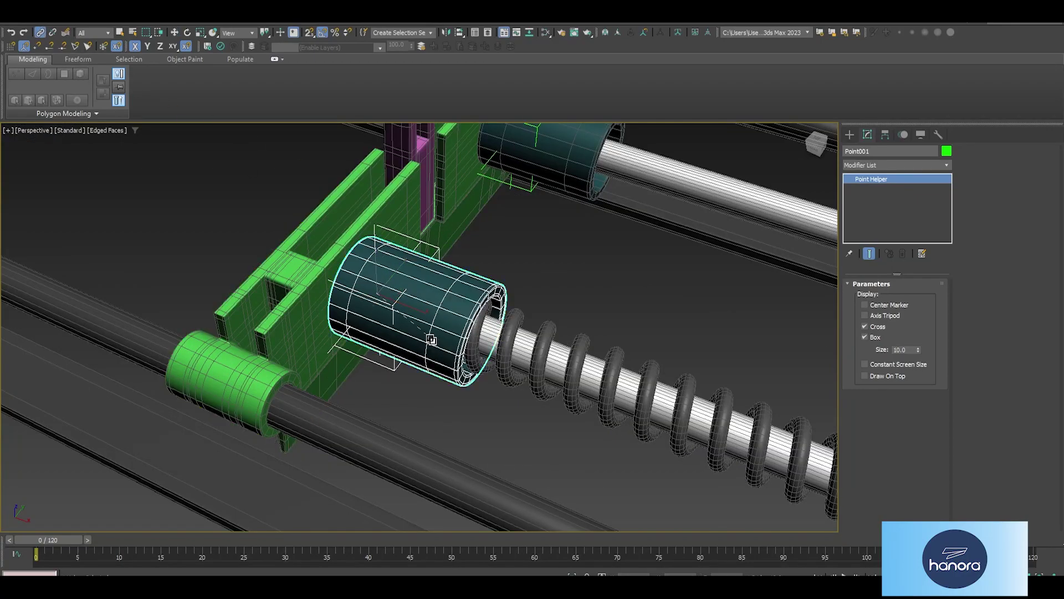
click(449, 313)
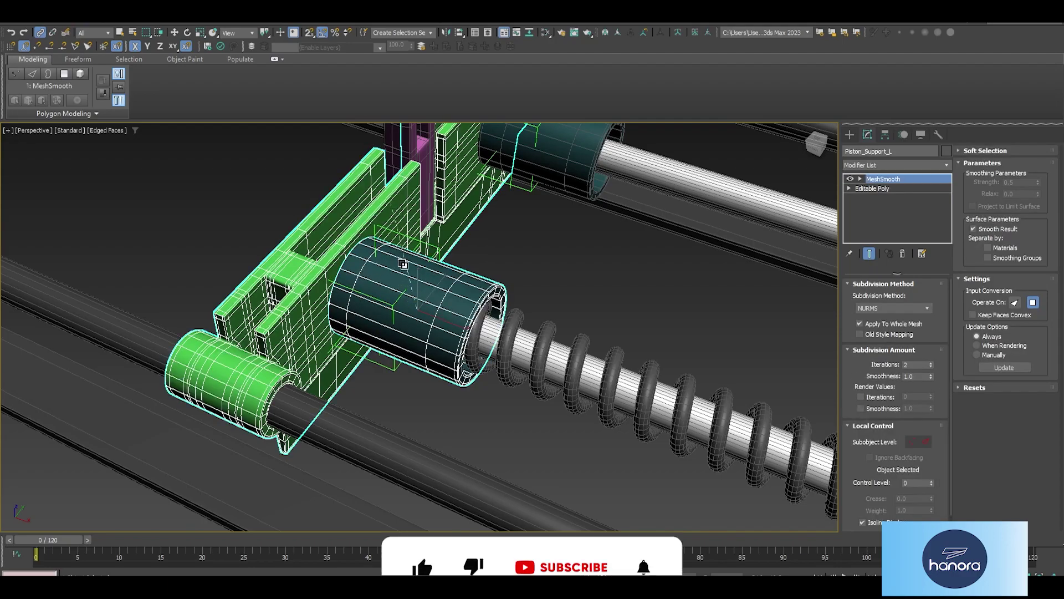
scroll(408, 328, down, 5)
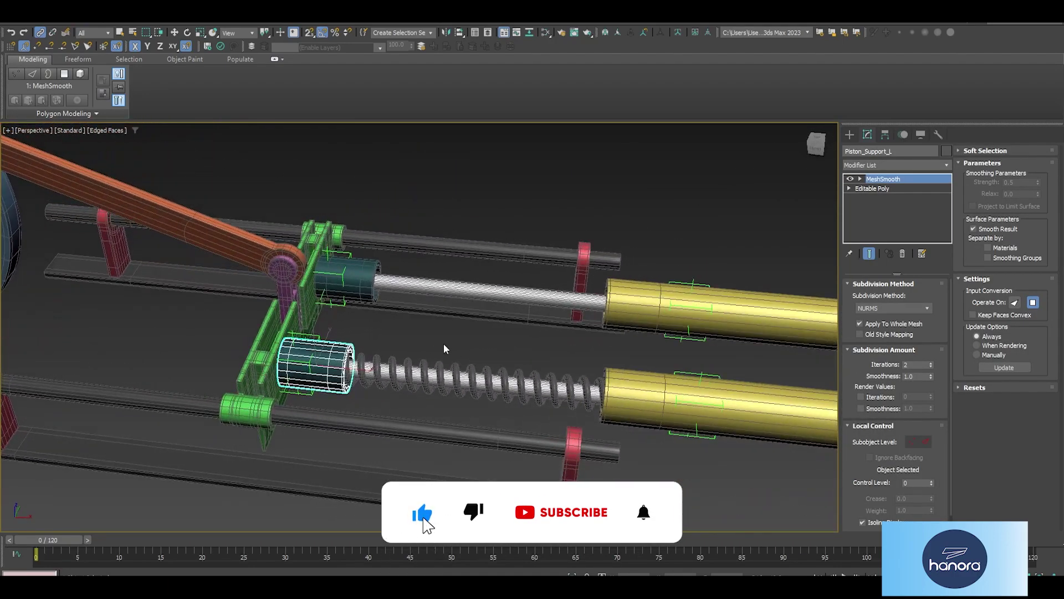
mouse_move(408, 328)
middle_down()
mouse_move(401, 355)
mouse_move(571, 424)
middle_up()
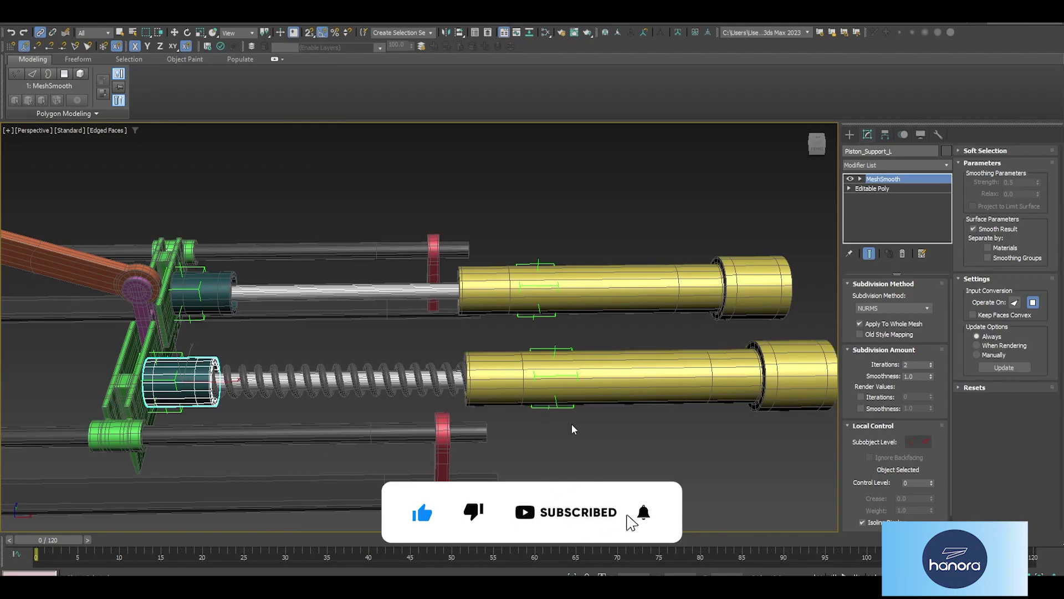
- Scrub the timeline to about frame 36 and back to 26 to check the spring
drag(48, 540, 350, 543)
scroll(360, 369, up, 2)
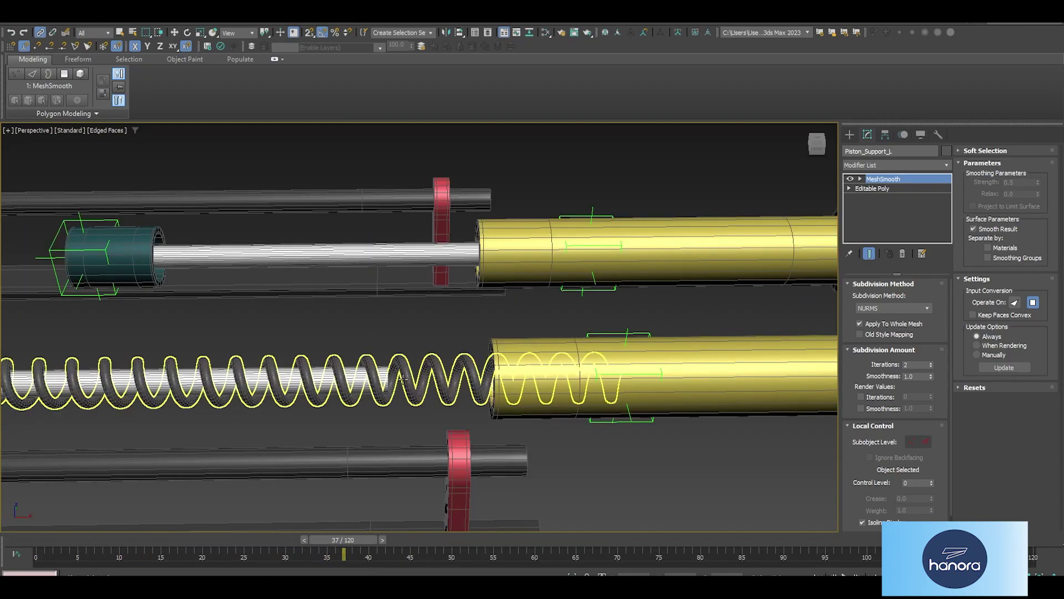
scroll(359, 369, up, 3)
scroll(359, 377, down, 5)
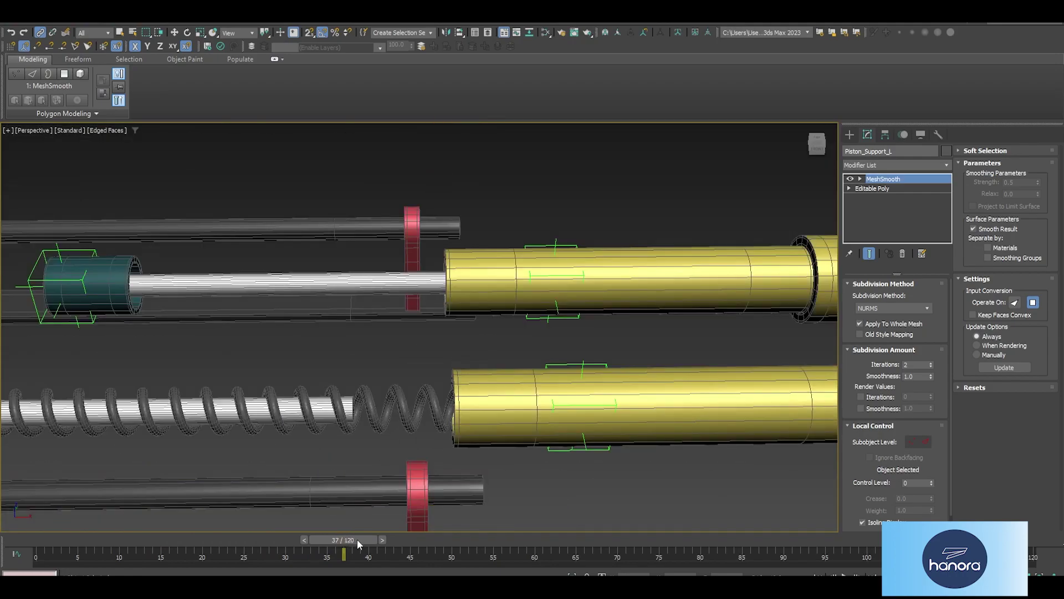
mouse_move(357, 539)
mouse_down()
mouse_move(141, 543)
mouse_move(323, 540)
mouse_move(55, 518)
mouse_up()
mouse_move(55, 518)
alt+middle_down()
mouse_move(347, 371)
mouse_move(380, 430)
mouse_move(397, 415)
mouse_move(391, 379)
mouse_move(366, 383)
alt+middle_up()
click(381, 430)
- Shift-drag clone the spring and move the copy onto the right hydraulic cylinder
click(376, 486)
key(w)
scroll(341, 344, down, 3)
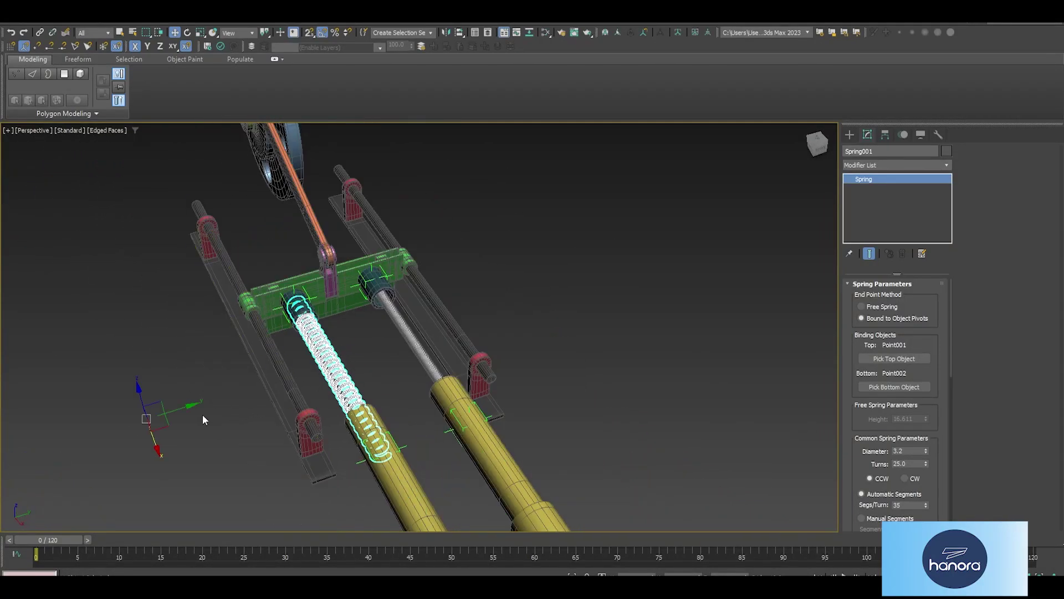
shift+drag(183, 407, 252, 404)
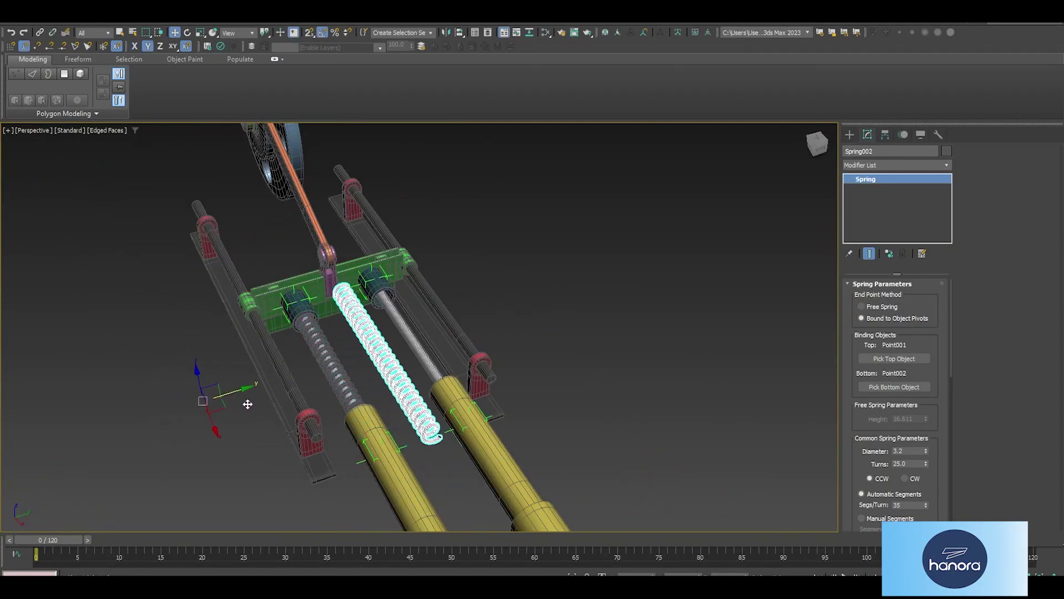
click(533, 351)
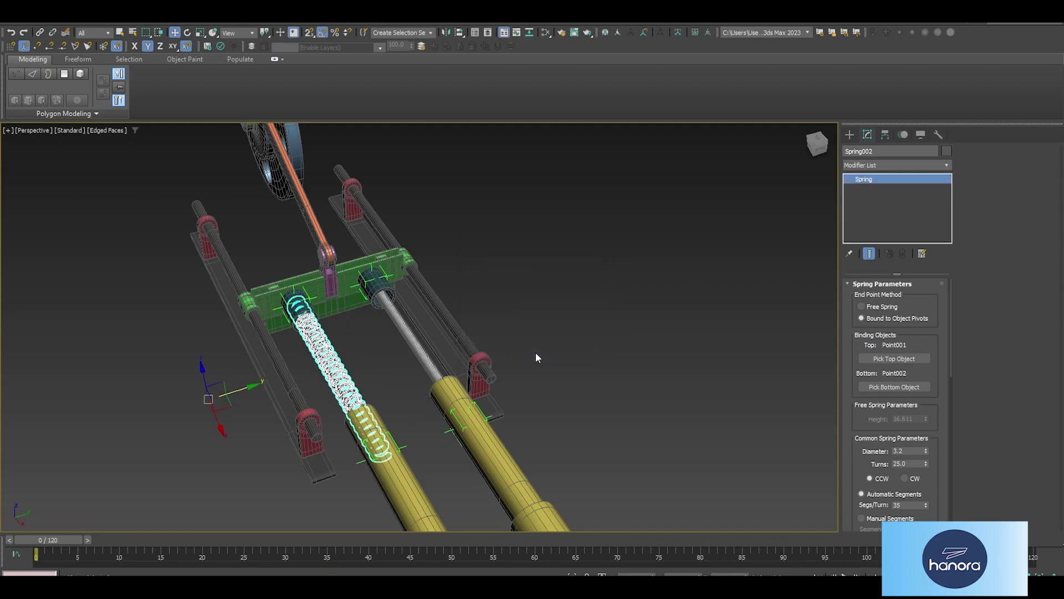
alt+middle_drag(520, 349, 373, 381)
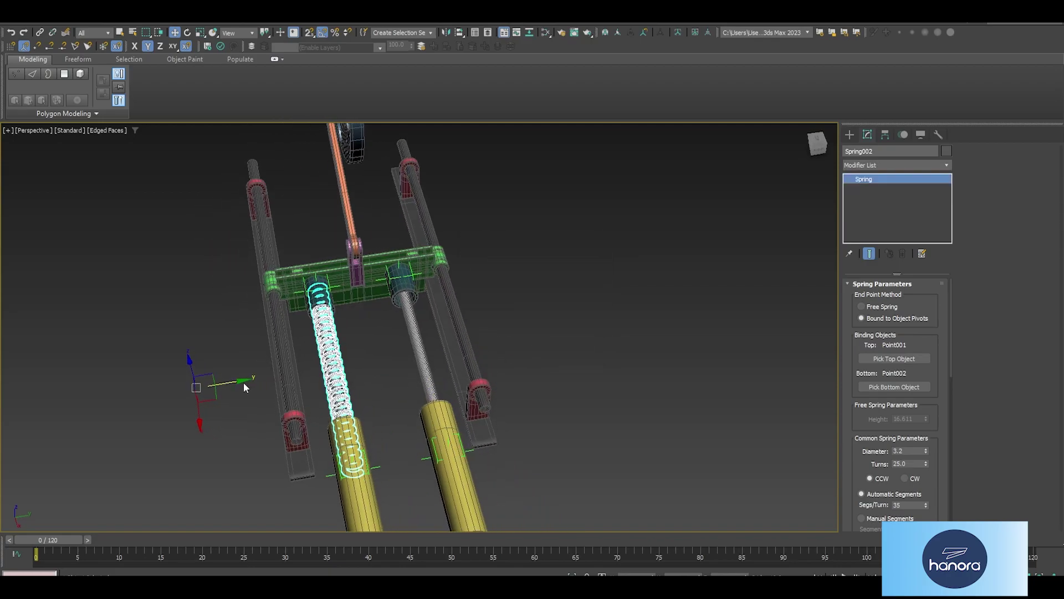
drag(244, 387, 296, 380)
- Delete the misplaced spring sitting on the middle shaft
alt+middle_drag(342, 363, 388, 343)
scroll(388, 344, up, 3)
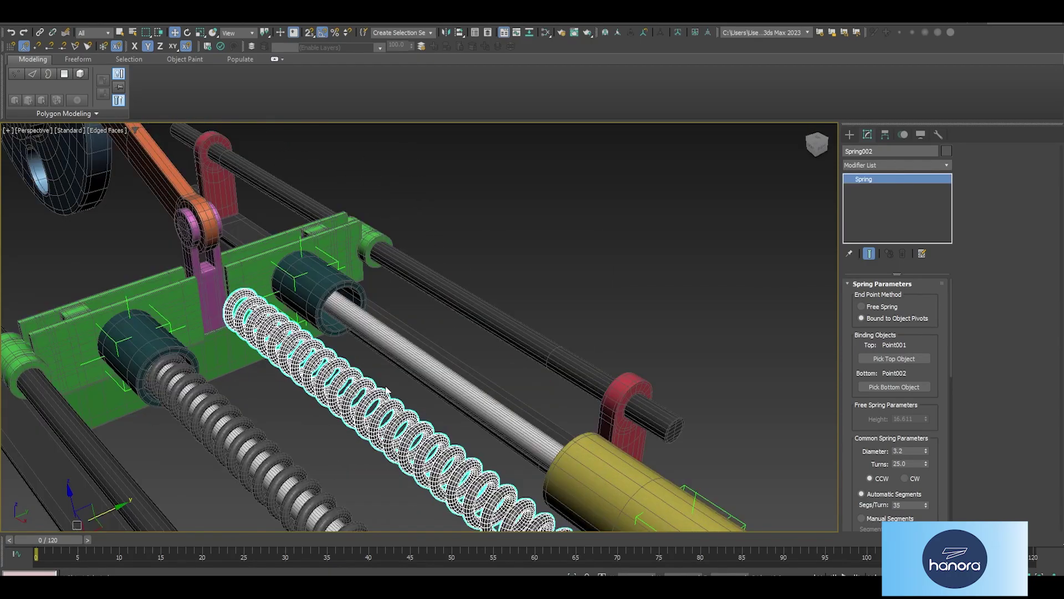
scroll(388, 344, up, 2)
middle_drag(516, 426, 533, 369)
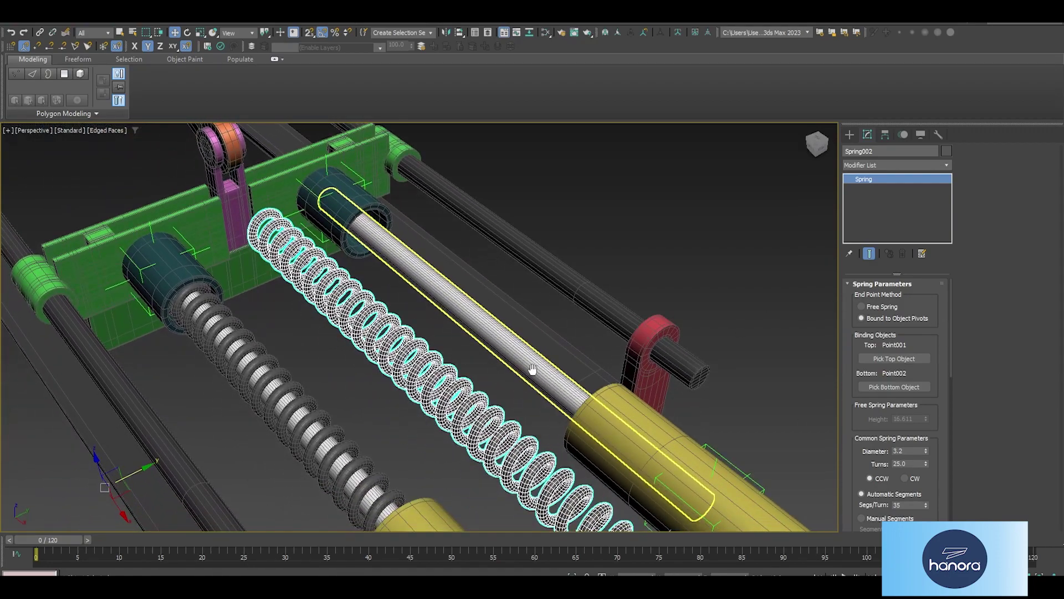
key(Delete)
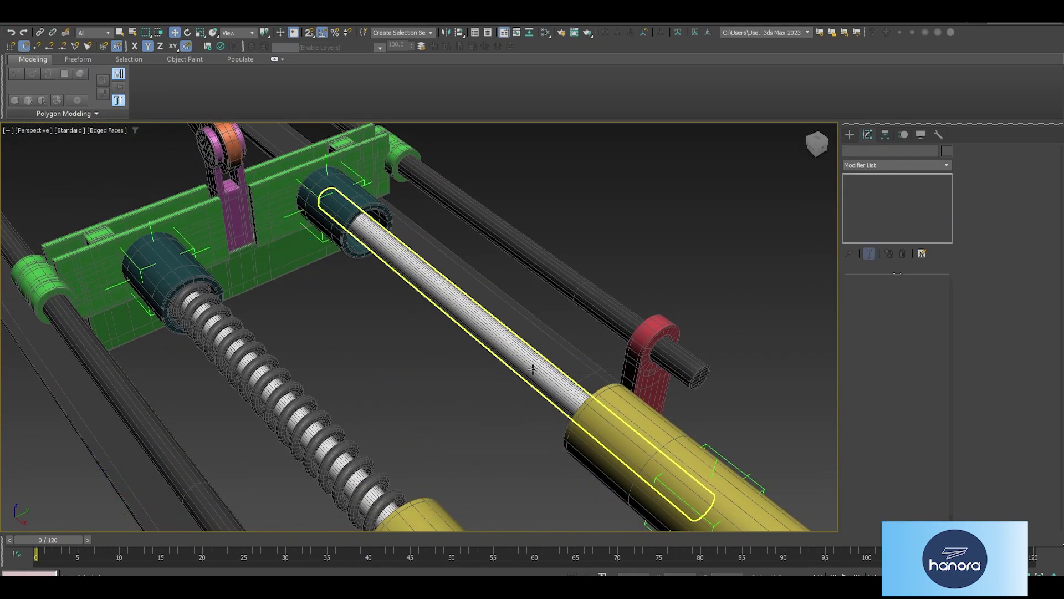
- Clone Spring001 again and slide the copy onto the other piston rod
click(277, 388)
scroll(147, 405, down, 5)
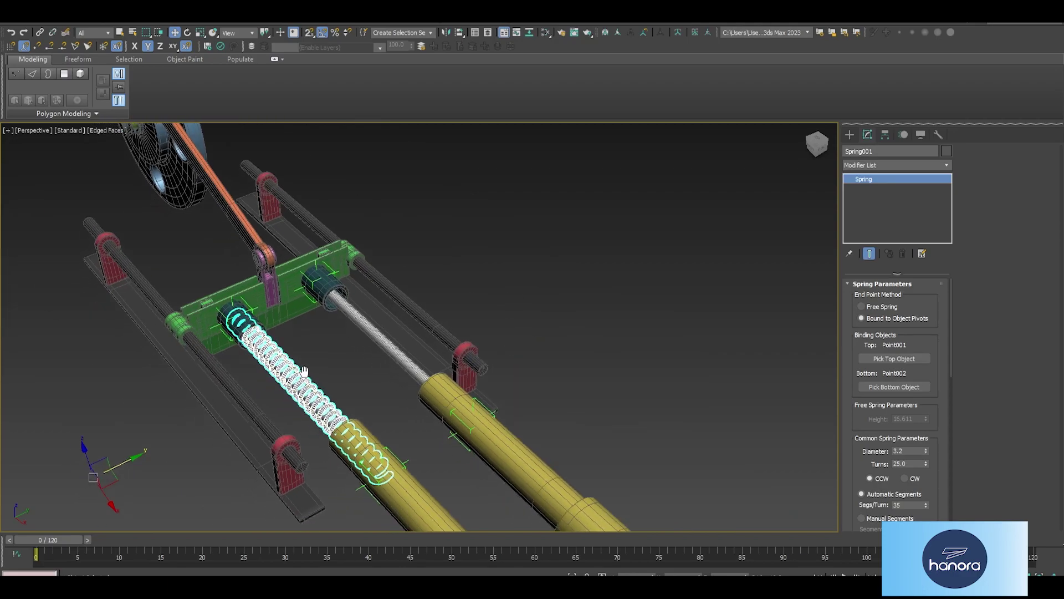
alt+middle_drag(138, 383, 147, 405)
shift+drag(121, 420, 189, 403)
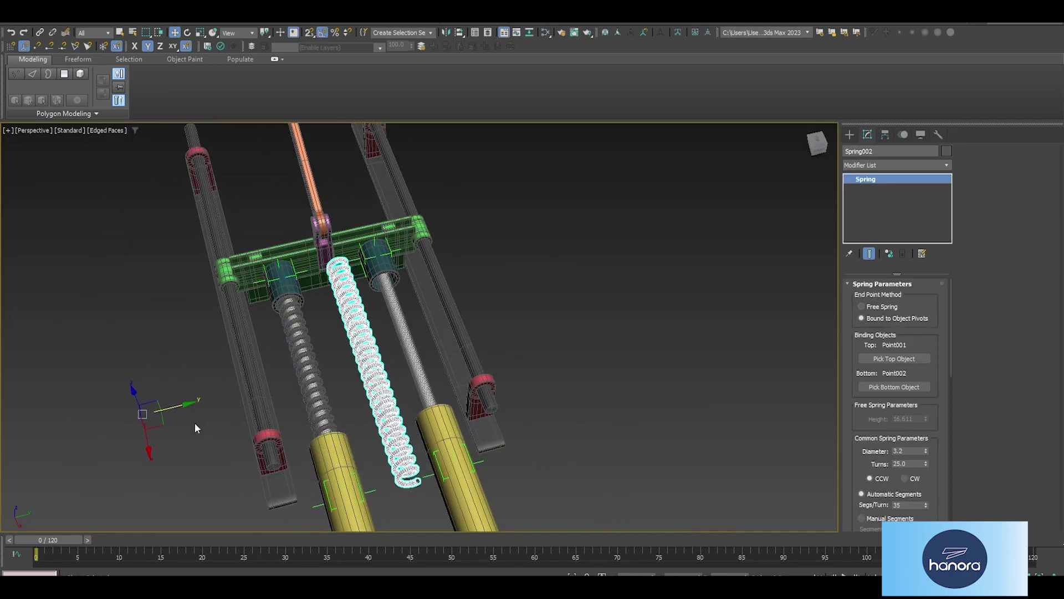
click(543, 353)
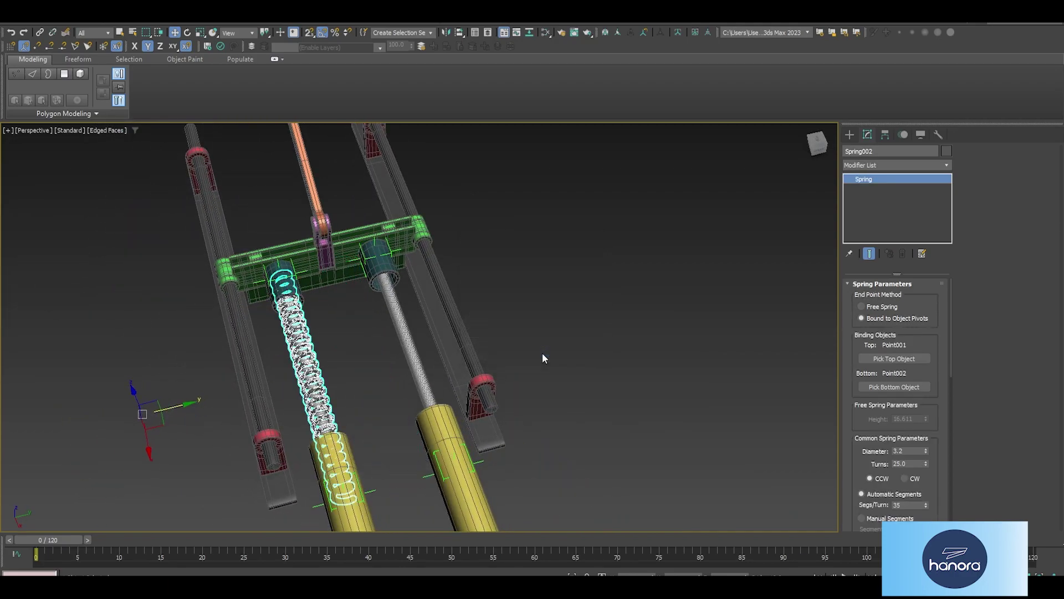
drag(180, 403, 222, 403)
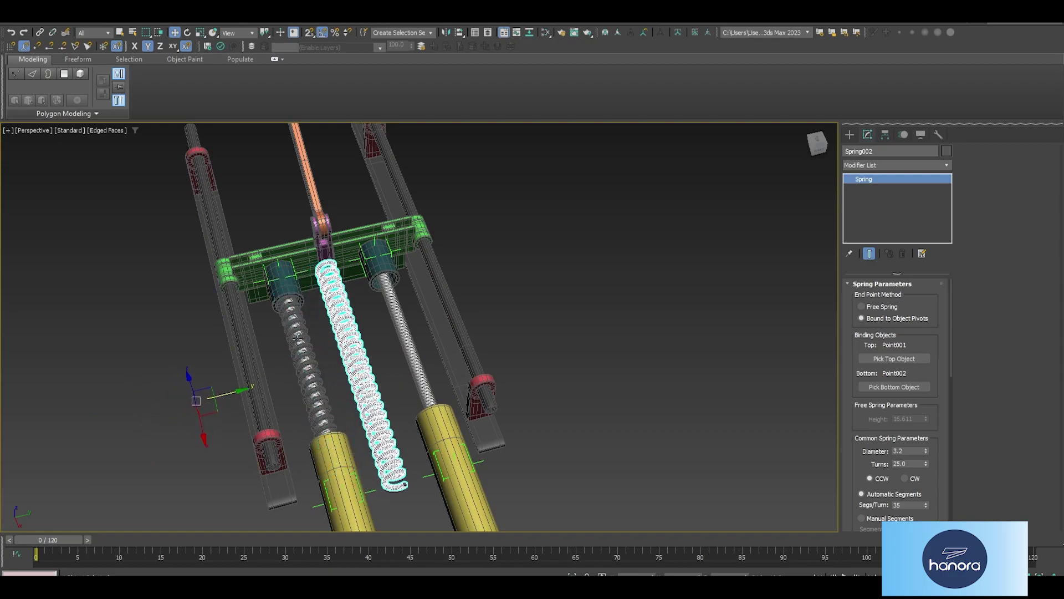
alt+middle_drag(222, 403, 291, 414)
scroll(291, 414, up, 3)
scroll(333, 399, up, 1)
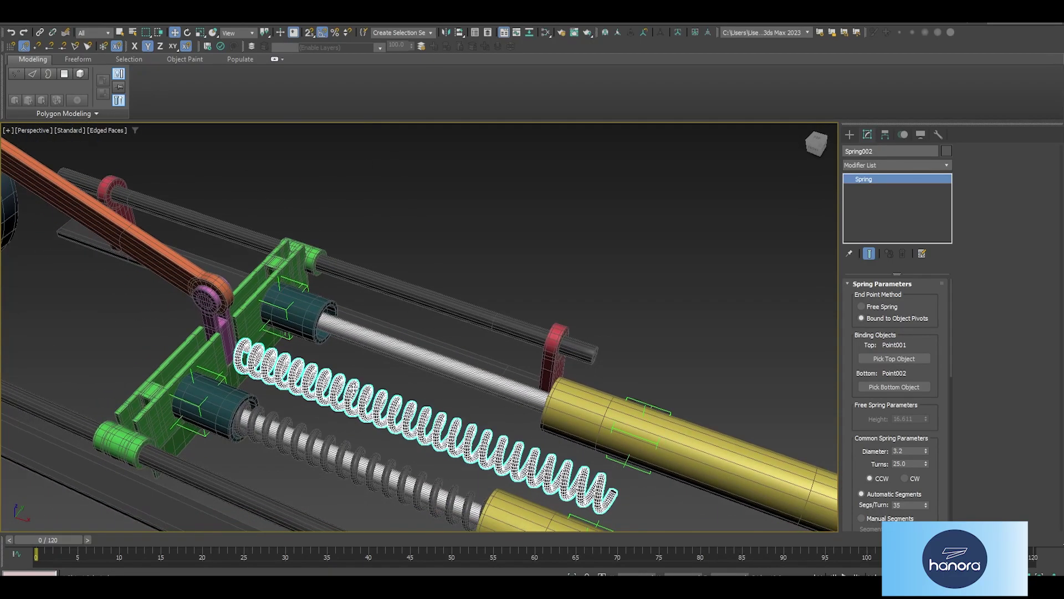
- Bind the copied spring's top end to Point003
click(894, 358)
scroll(377, 330, up, 2)
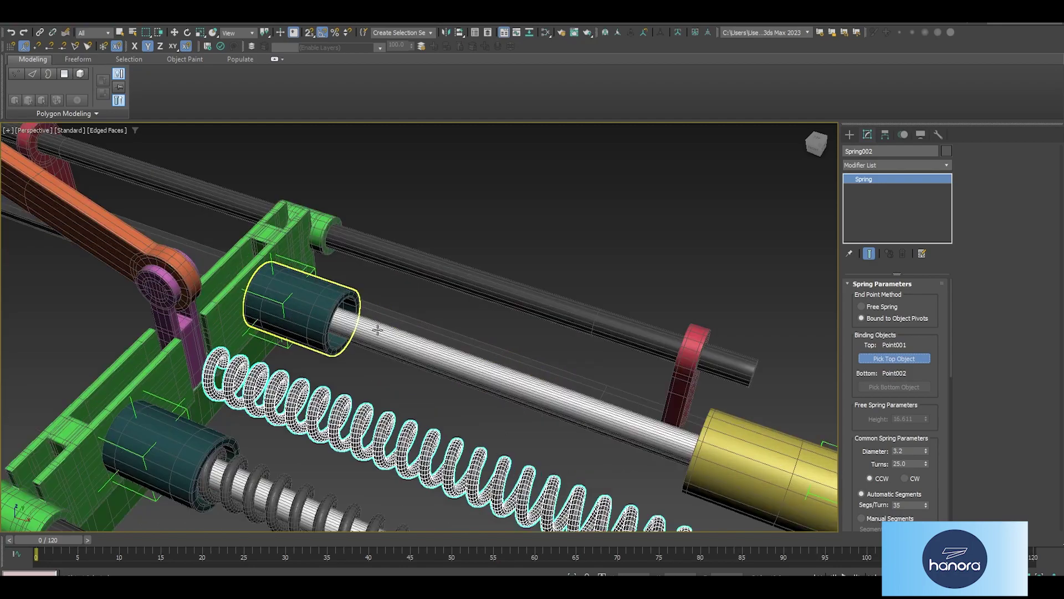
scroll(283, 305, up, 2)
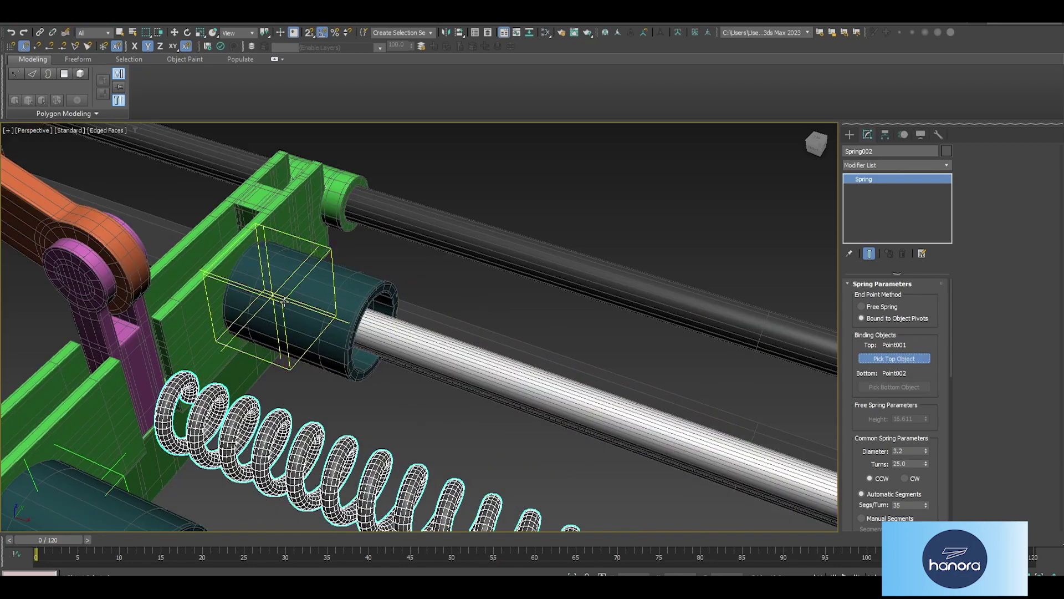
click(393, 331)
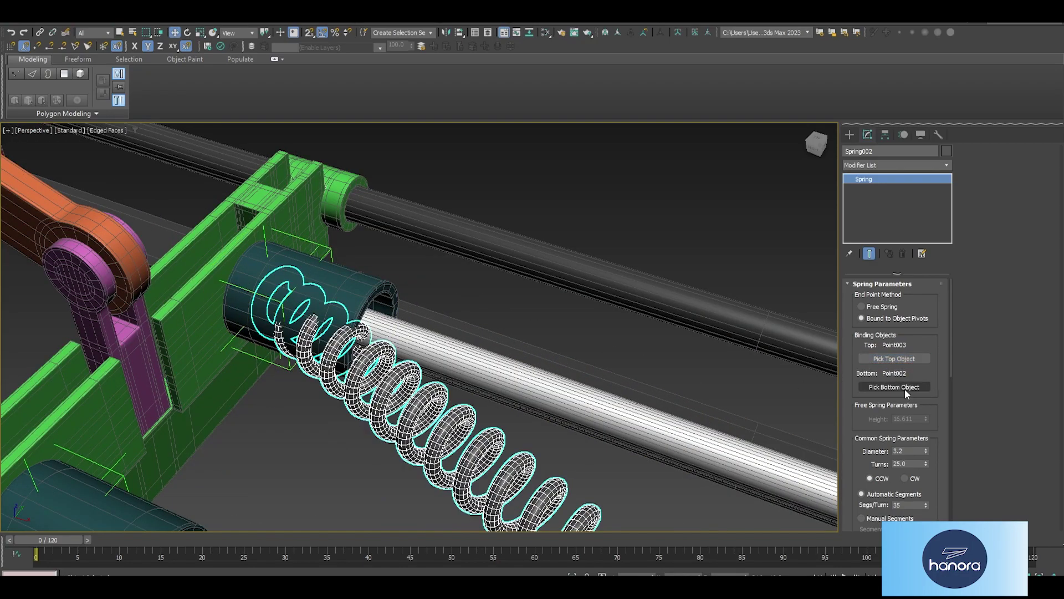
- Bind the copied spring's bottom end to Point004 in the yellow cylinder
click(905, 387)
scroll(787, 387, down, 2)
middle_drag(782, 420, 668, 372)
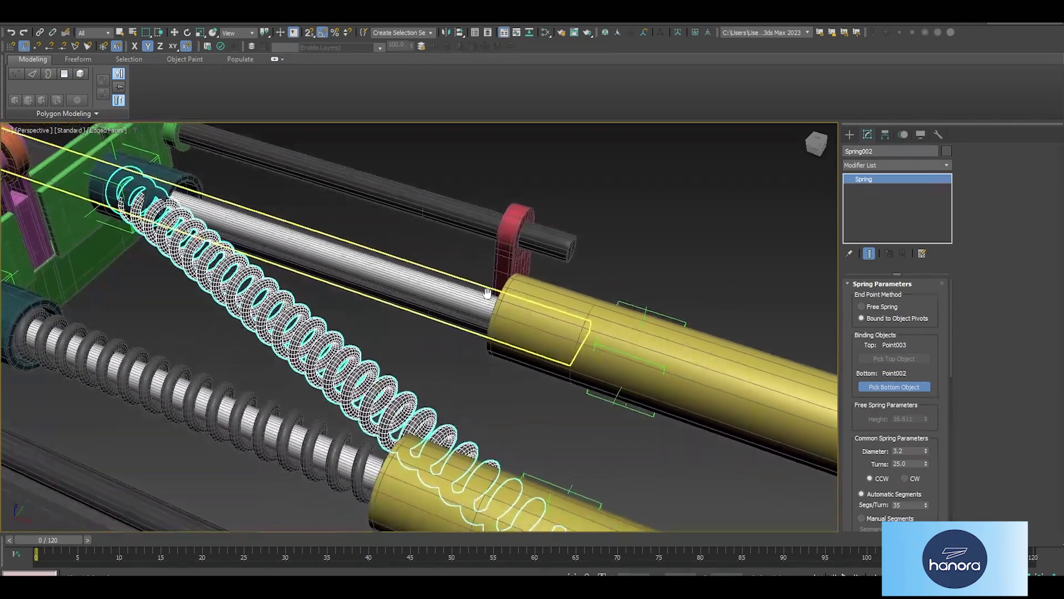
click(633, 409)
scroll(499, 377, down, 4)
middle_drag(488, 360, 514, 382)
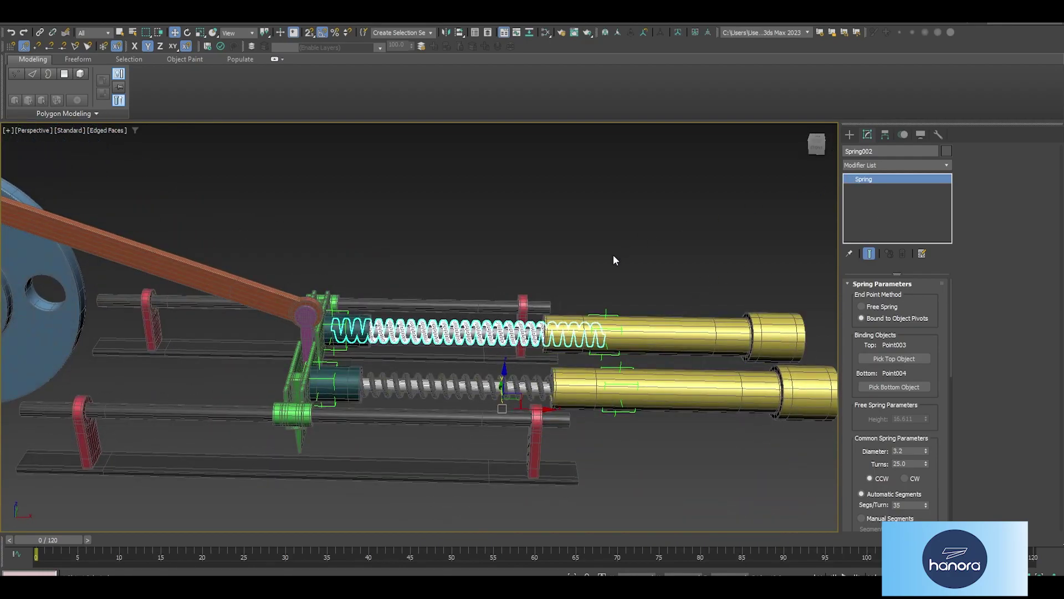
- Inspect Point003 and the right piston support bracket, then turn off edged faces
scroll(360, 349, up, 3)
scroll(357, 355, up, 1)
scroll(358, 342, up, 1)
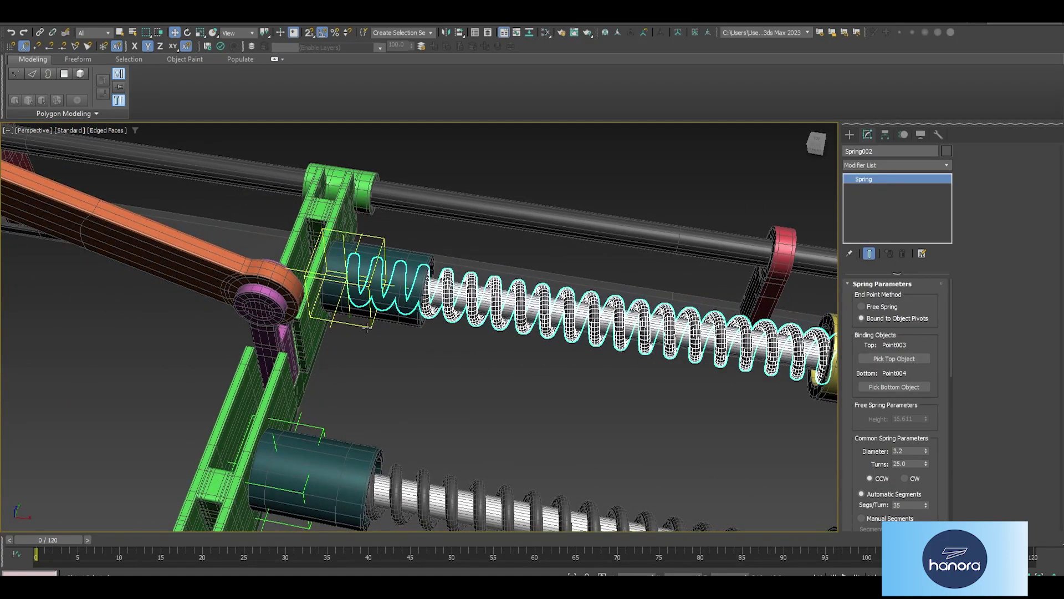
click(366, 328)
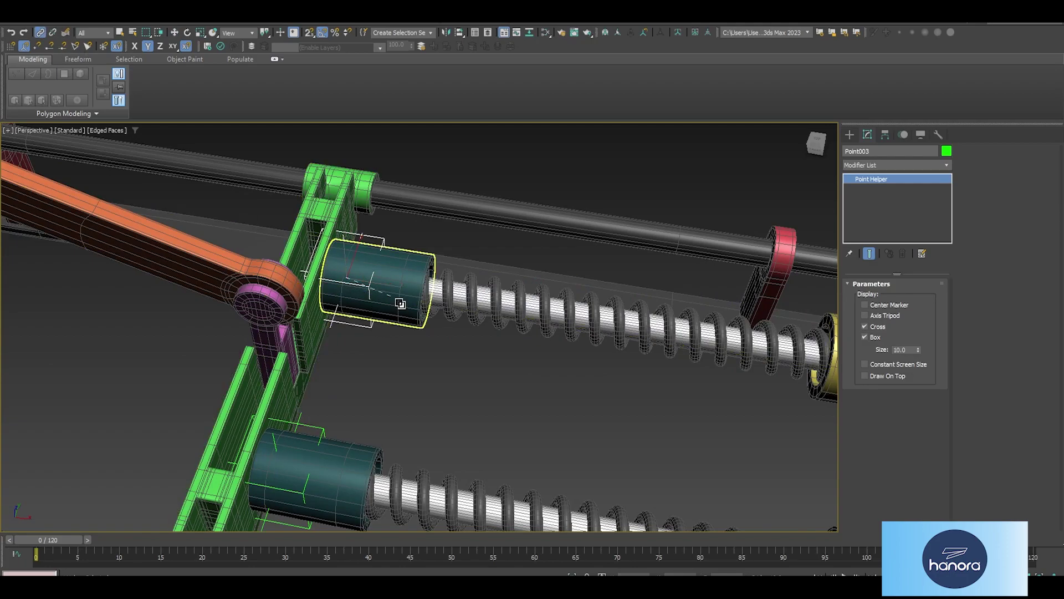
click(336, 221)
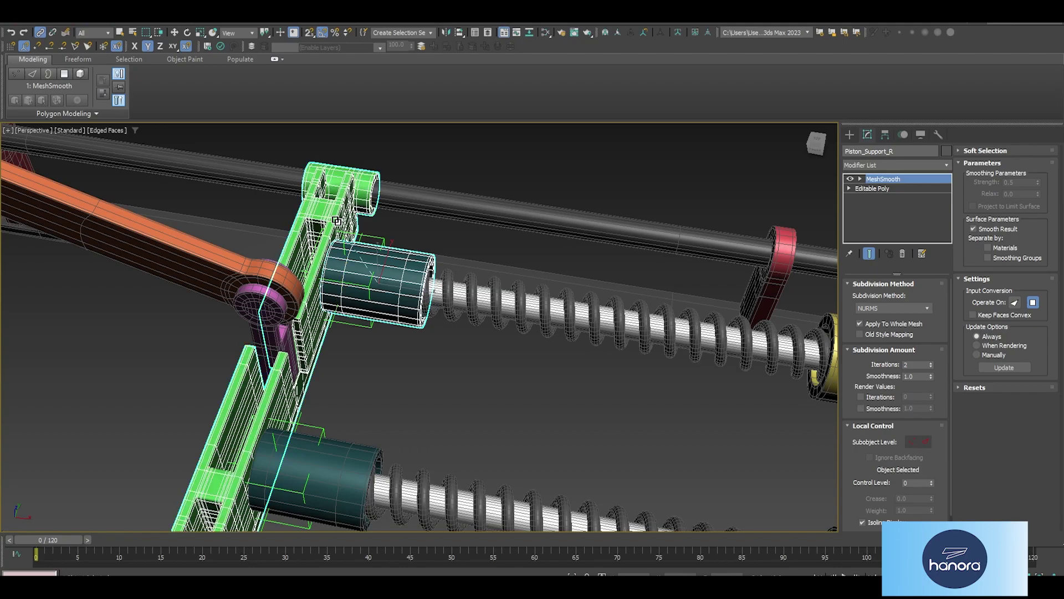
scroll(651, 385, down, 3)
mouse_move(651, 386)
alt+middle_down()
mouse_move(452, 381)
mouse_move(409, 352)
mouse_move(454, 355)
alt+middle_up()
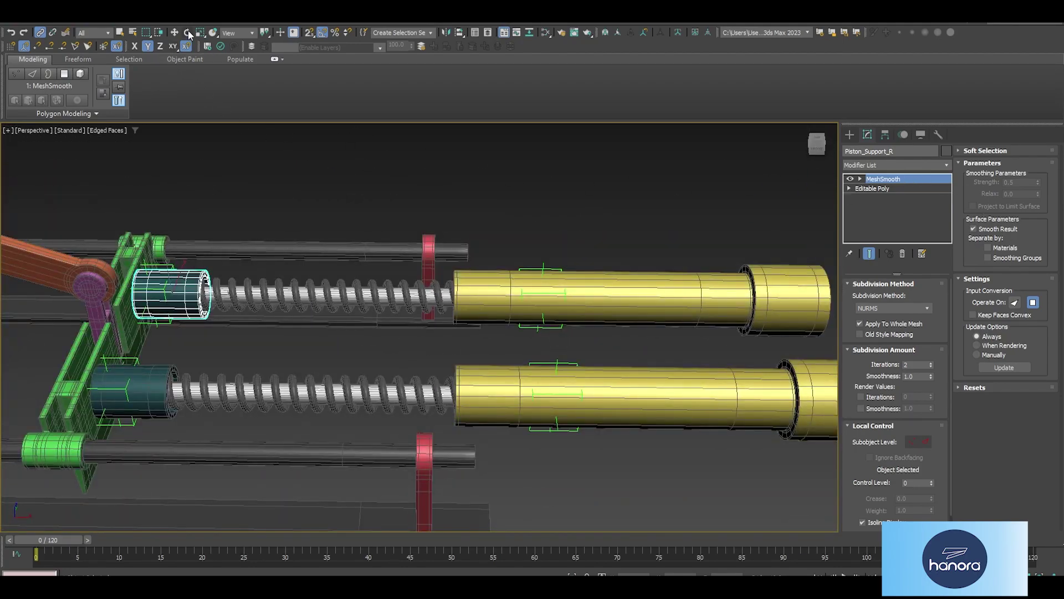
key(F4)
scroll(514, 270, down, 2)
- Deselect everything and play the crank animation to watch the springs
scroll(479, 251, down, 3)
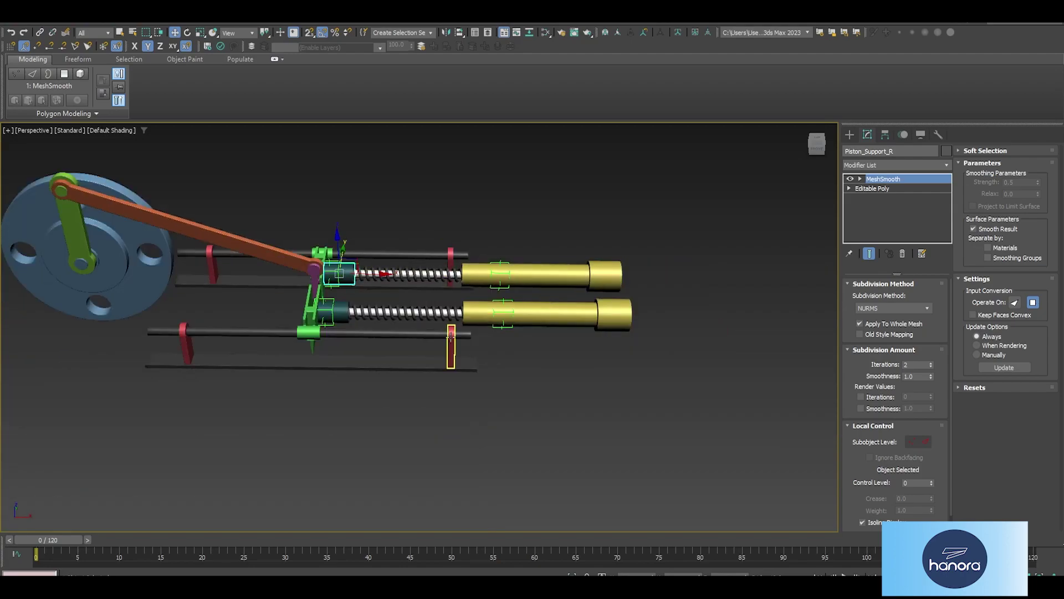
alt+middle_drag(479, 251, 676, 327)
click(675, 327)
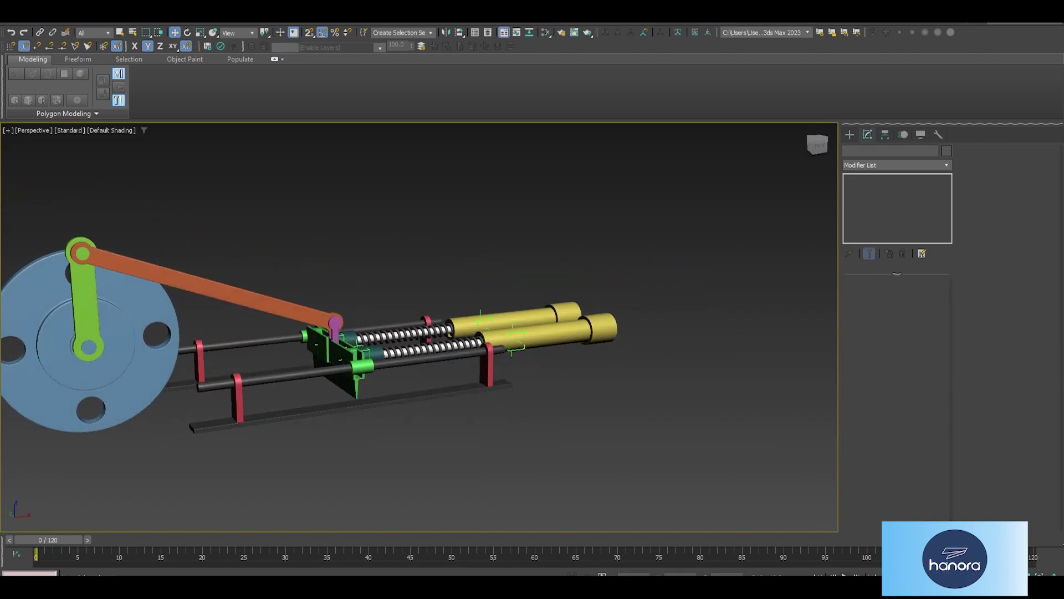
click(846, 575)
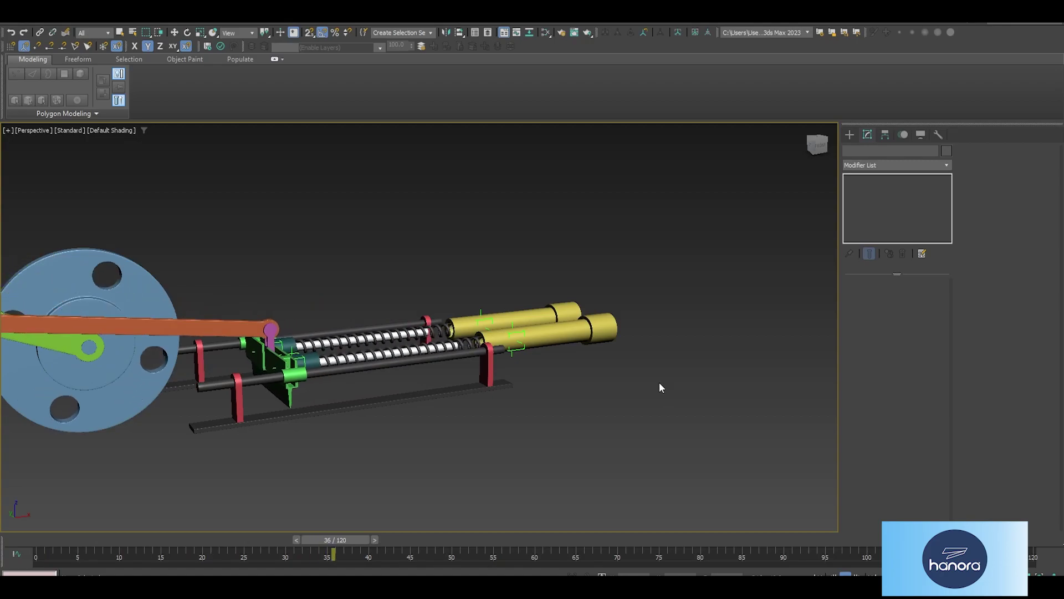
alt+middle_drag(659, 381, 588, 391)
scroll(584, 389, up, 3)
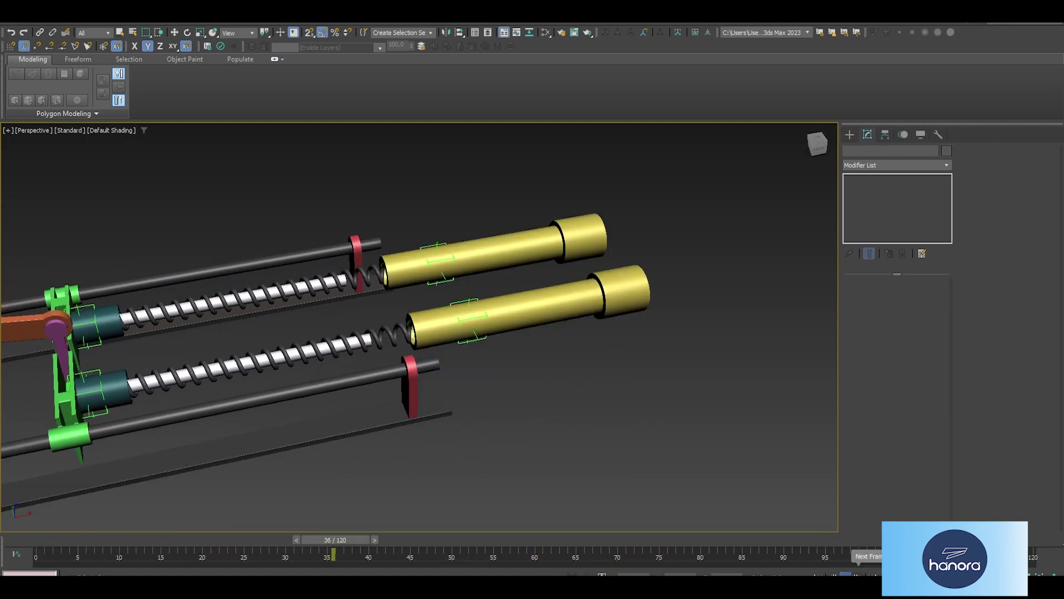
- Scrub back to frame 42, step to frame 41, and inspect the lower piston rod
drag(434, 533, 390, 548)
key(w)
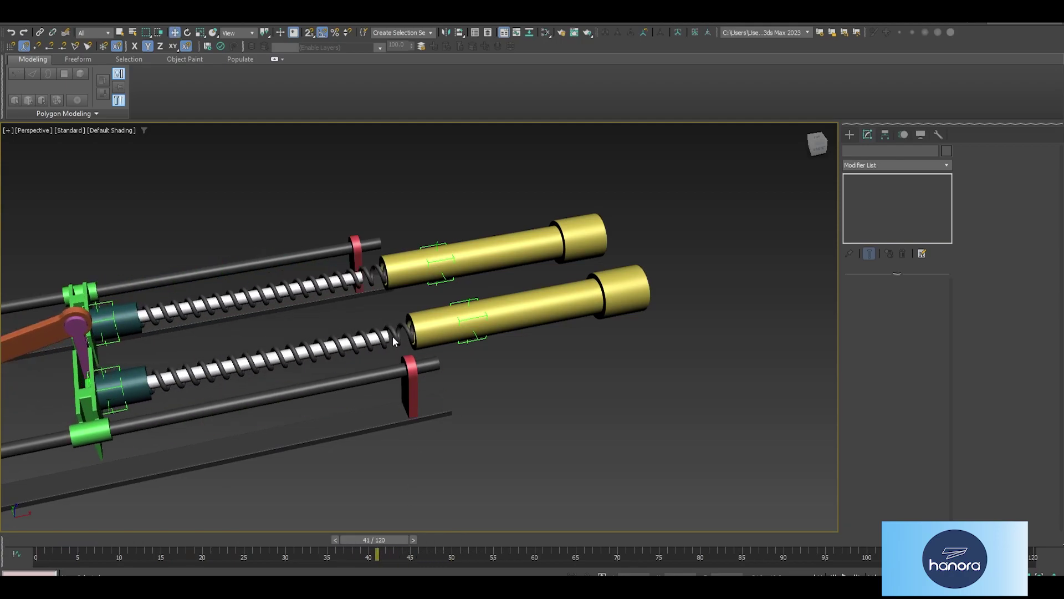
scroll(395, 340, up, 4)
click(385, 339)
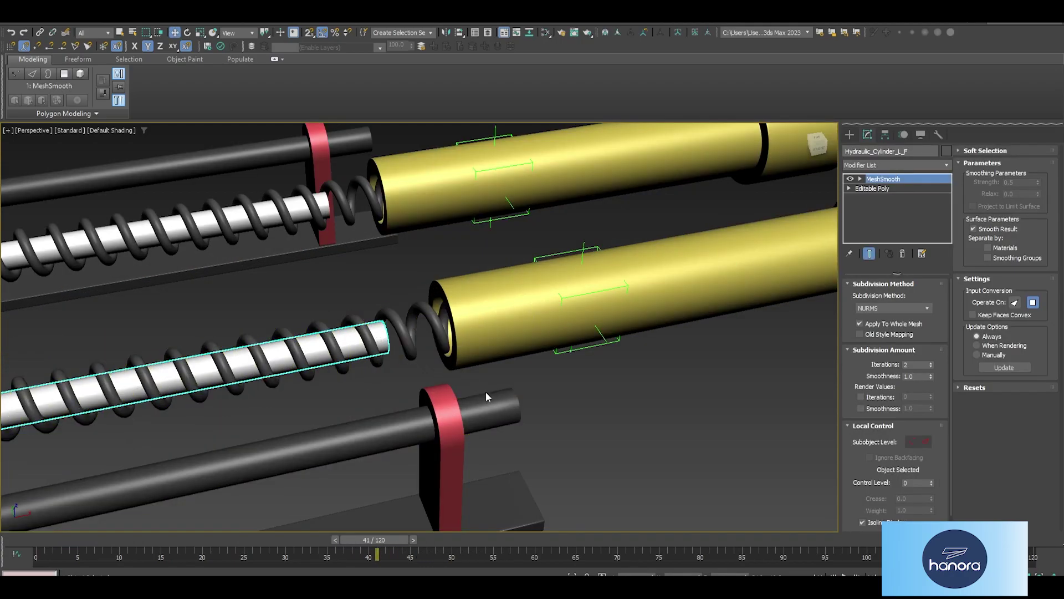
scroll(486, 391, down, 2)
scroll(499, 391, down, 2)
scroll(508, 399, down, 2)
scroll(521, 396, down, 2)
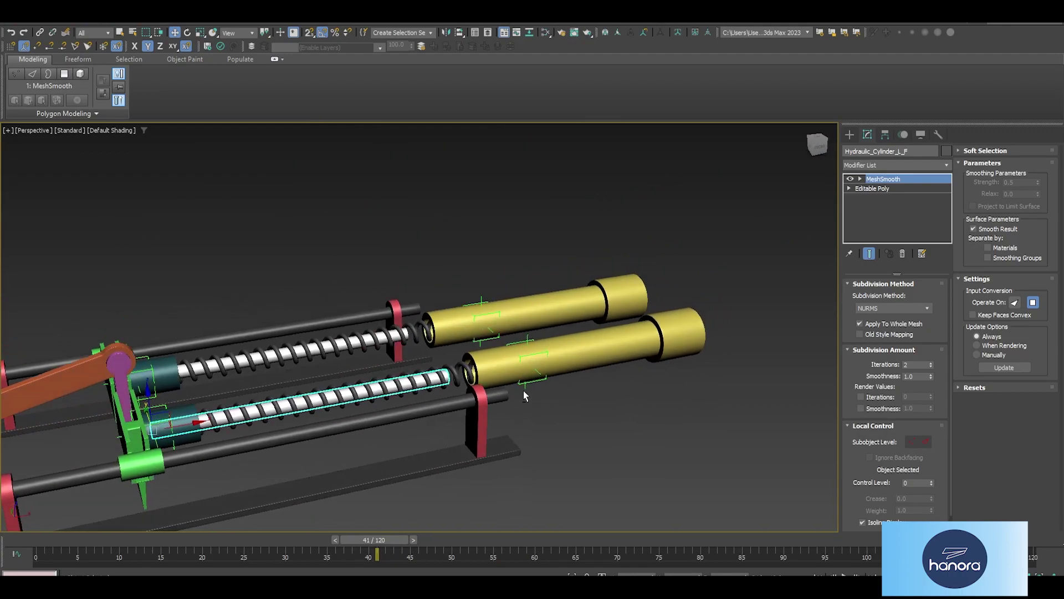